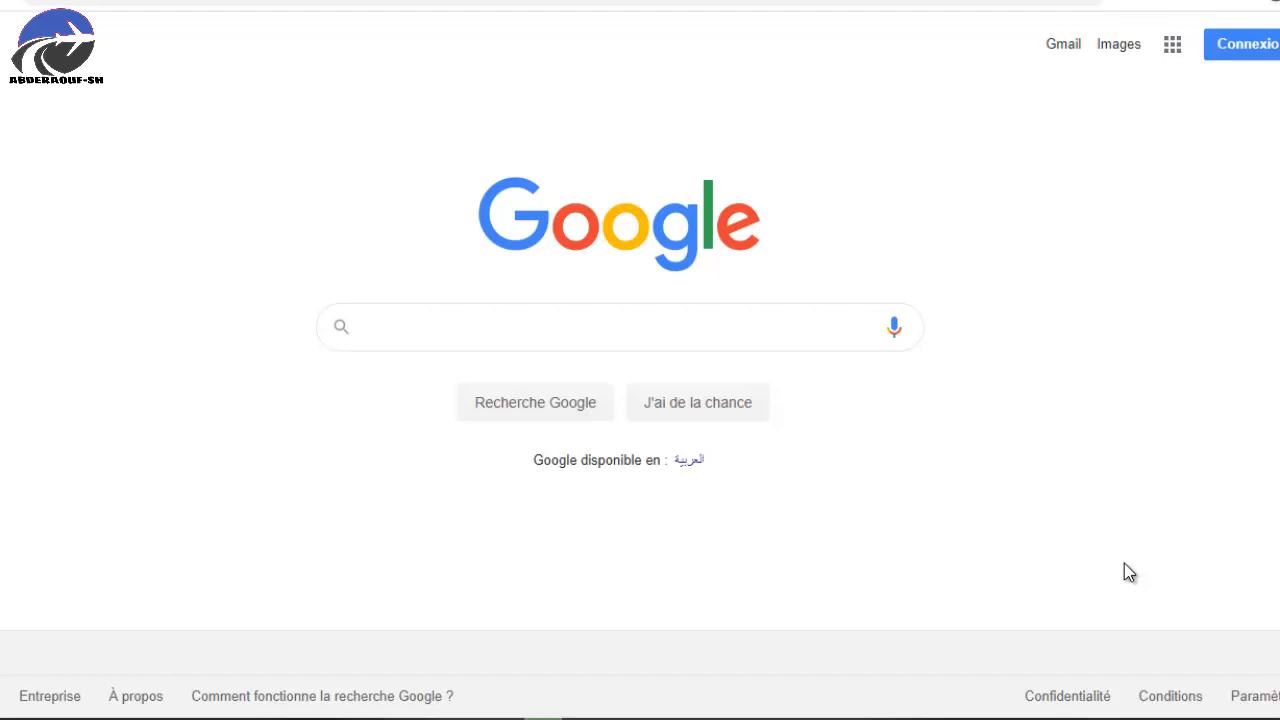
Search Google for 'tls italie' and go to the TLScontact Alger account registration page.
{"action": "left_click", "coordinate": [621, 326]}
{"action": "type", "text": "tls "}
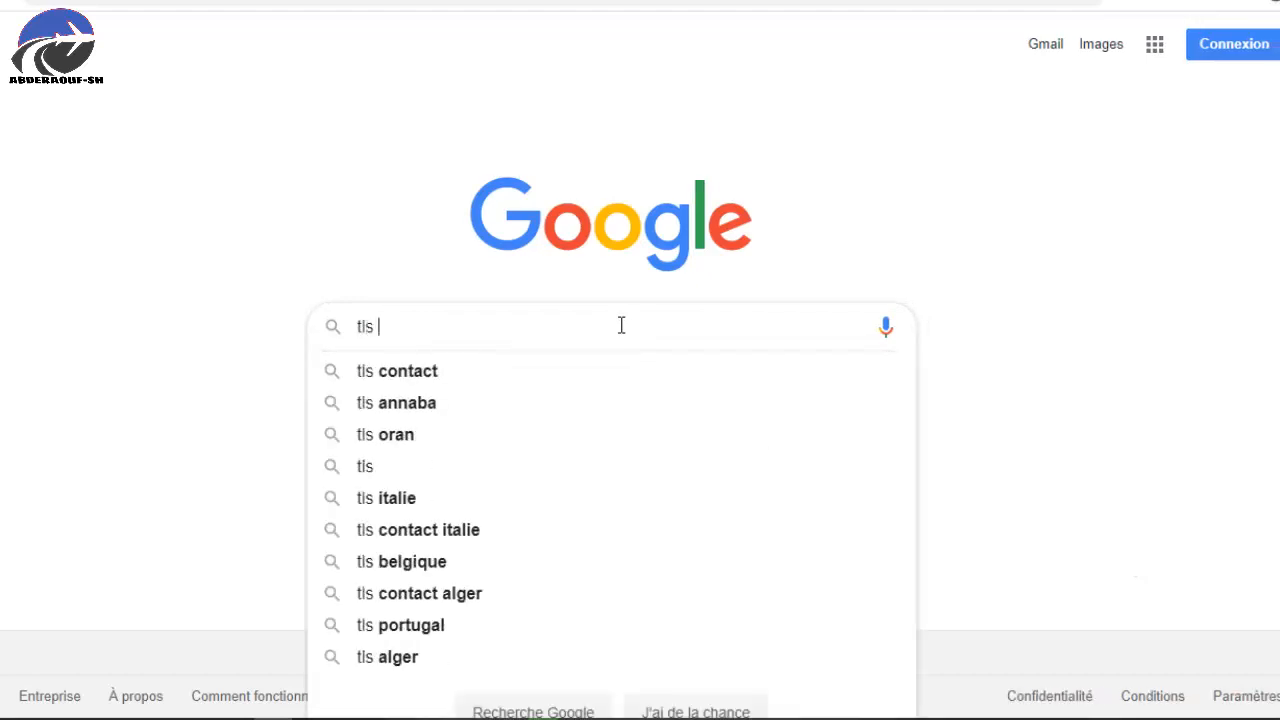
{"action": "type", "text": "italie"}
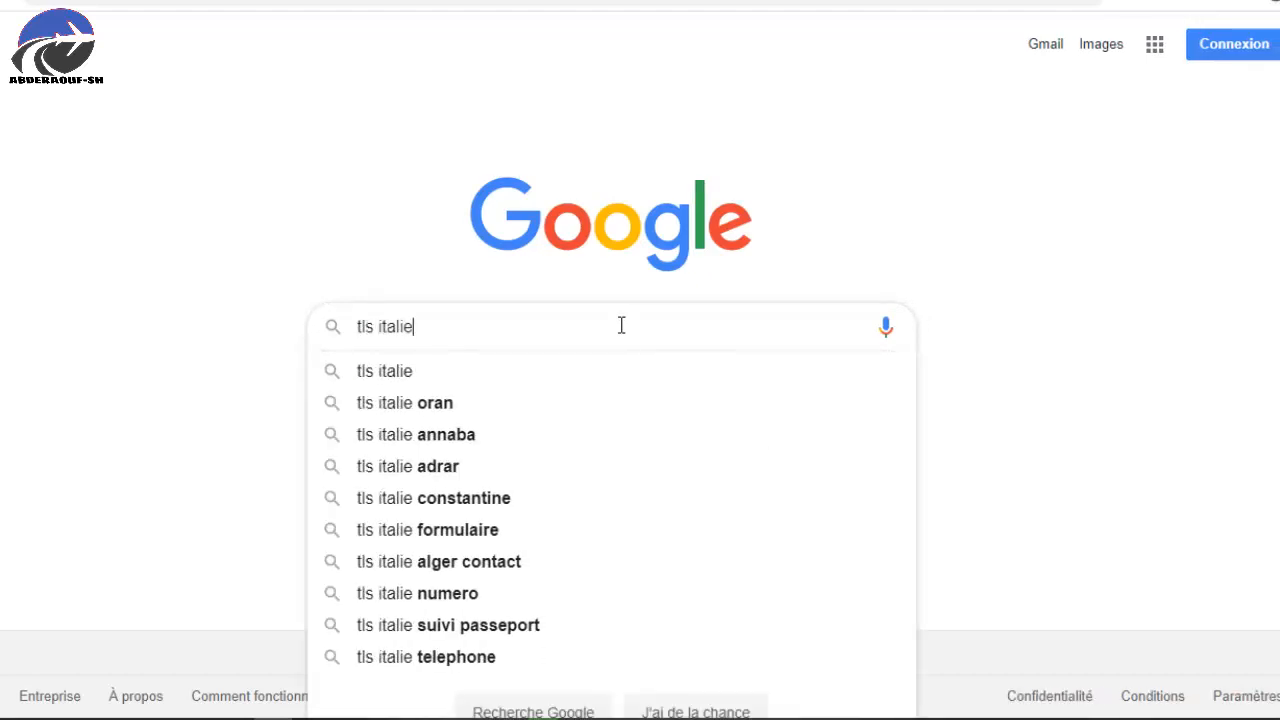
{"action": "key", "text": "Return"}
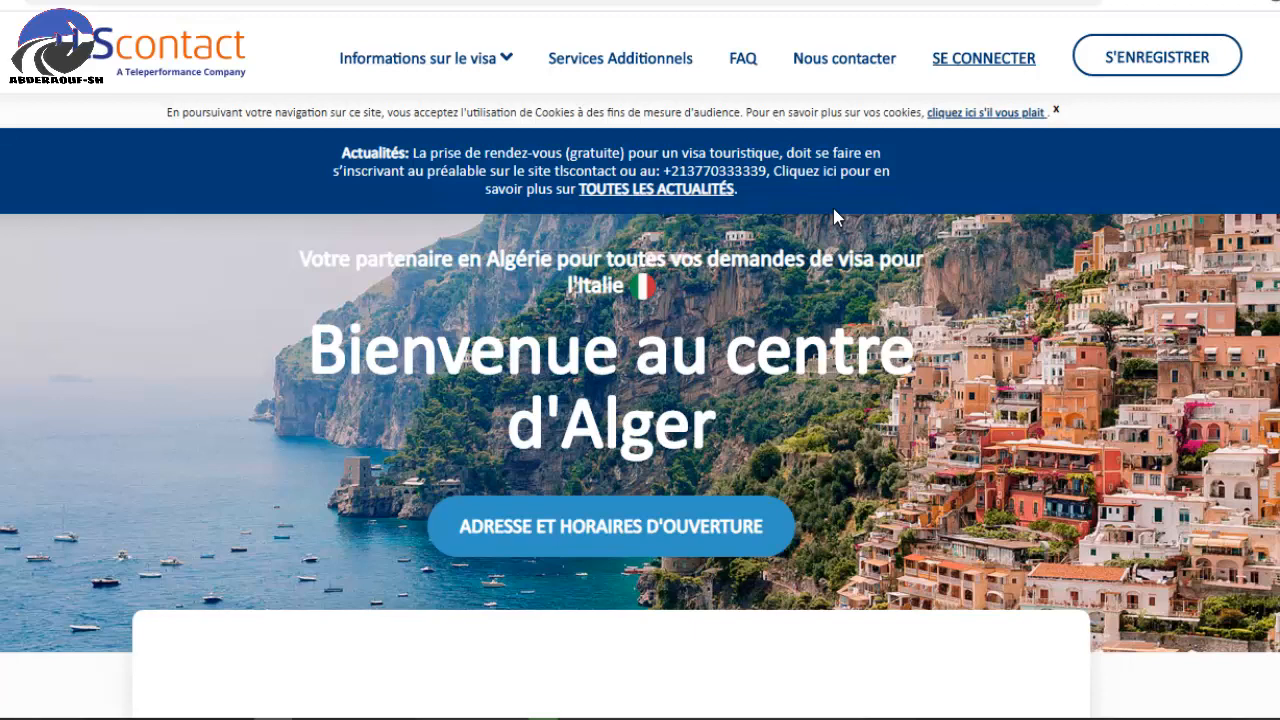
{"action": "left_click", "coordinate": [1131, 62]}
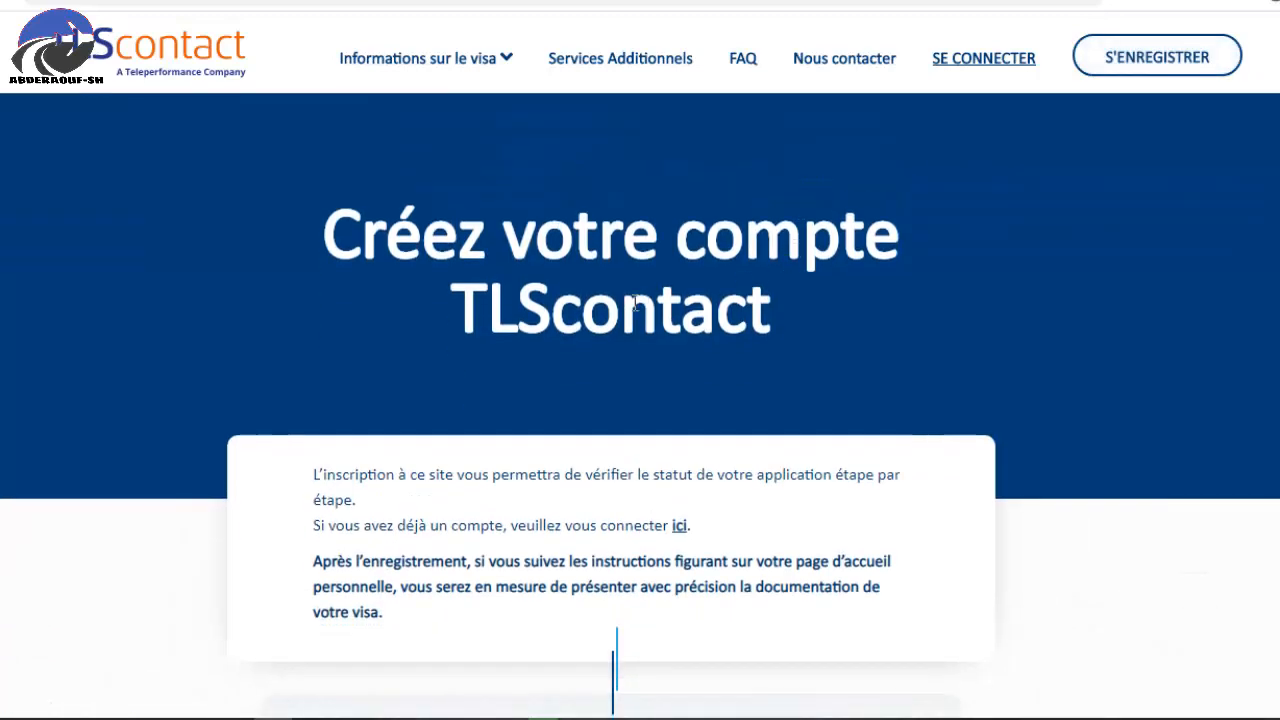
Enter the account e-mail address and repeat it in the confirmation field.
{"action": "scroll", "coordinate": [546, 309], "scroll_direction": "down", "scroll_amount": 3}
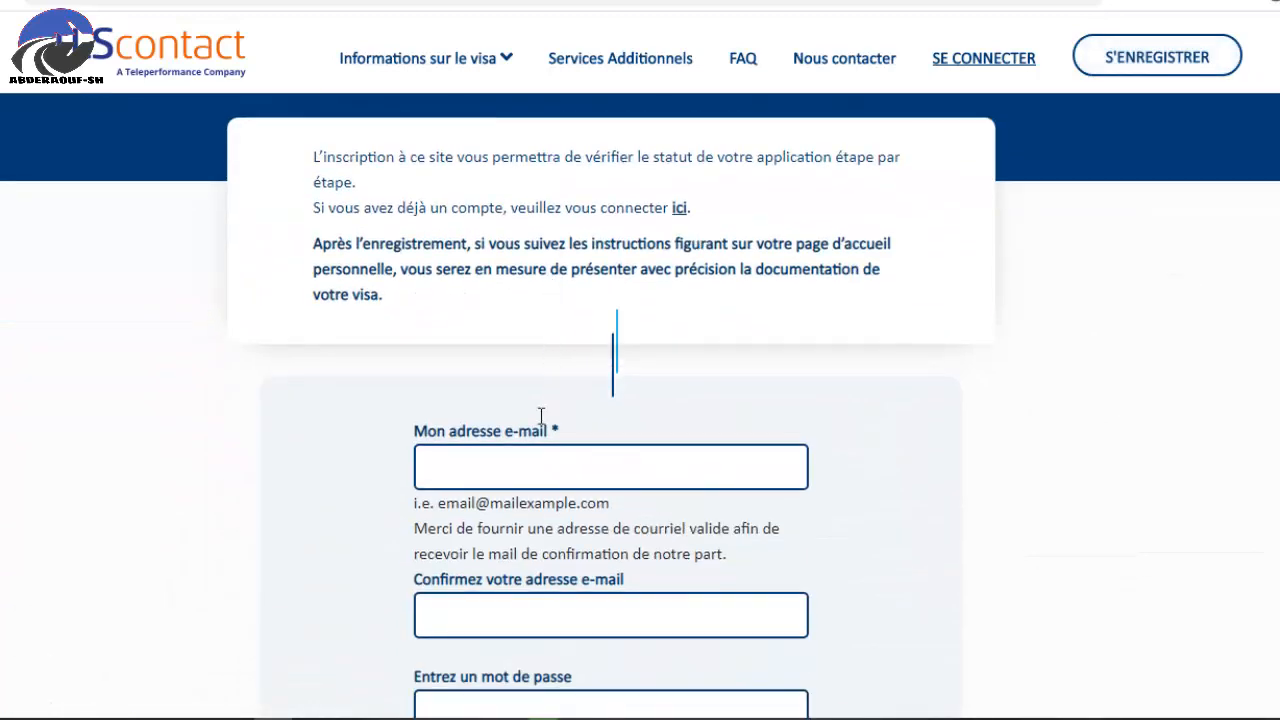
{"action": "left_click", "coordinate": [487, 473]}
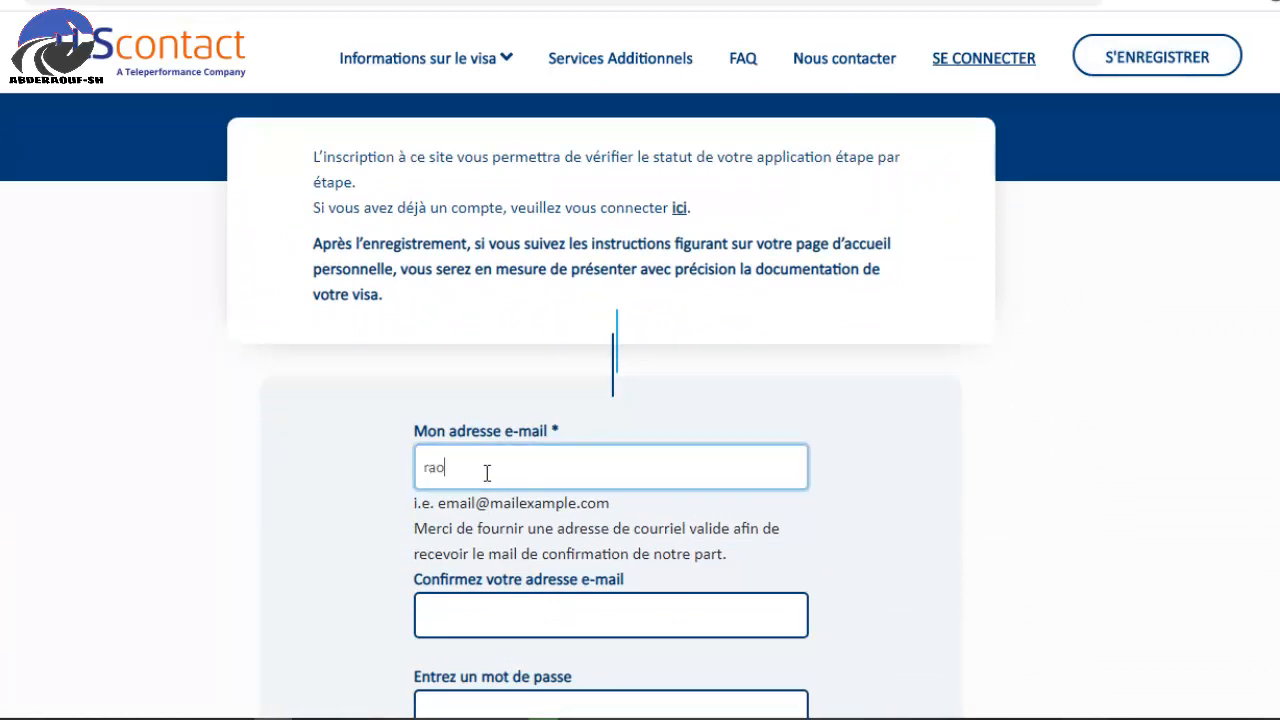
{"action": "scroll", "coordinate": [496, 503], "scroll_direction": "down", "scroll_amount": 1}
{"action": "left_click", "coordinate": [528, 509]}
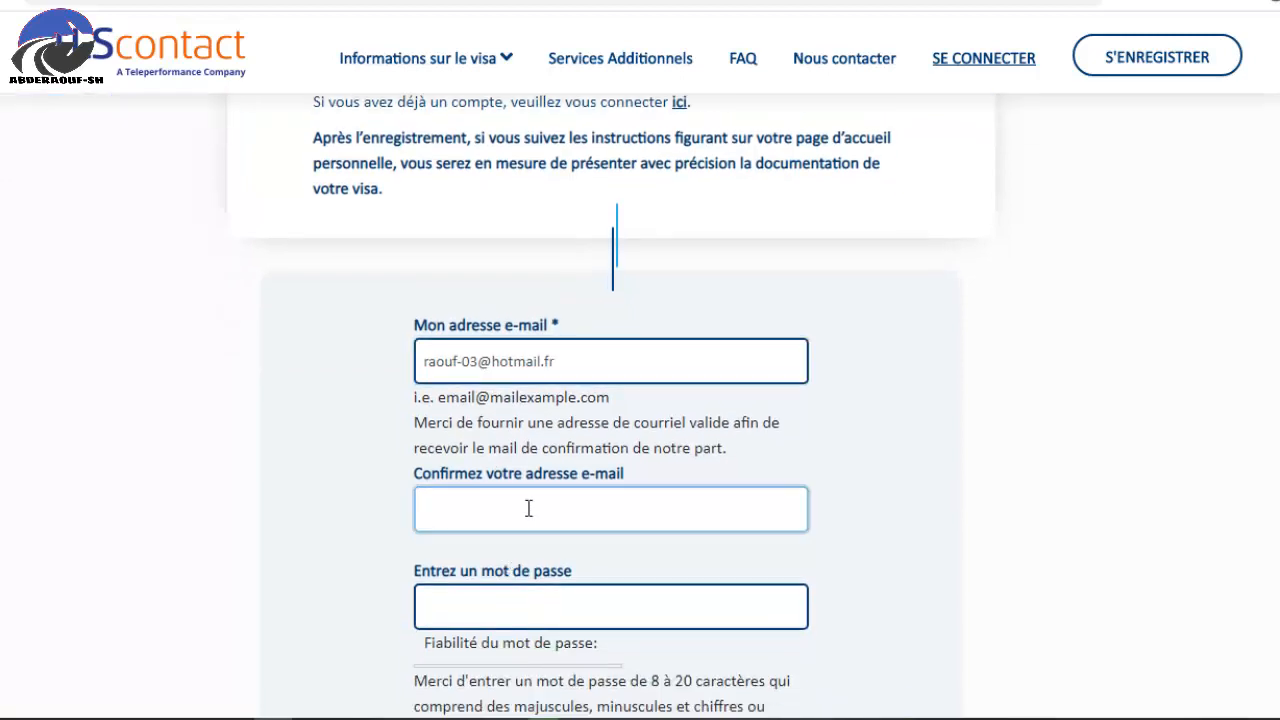
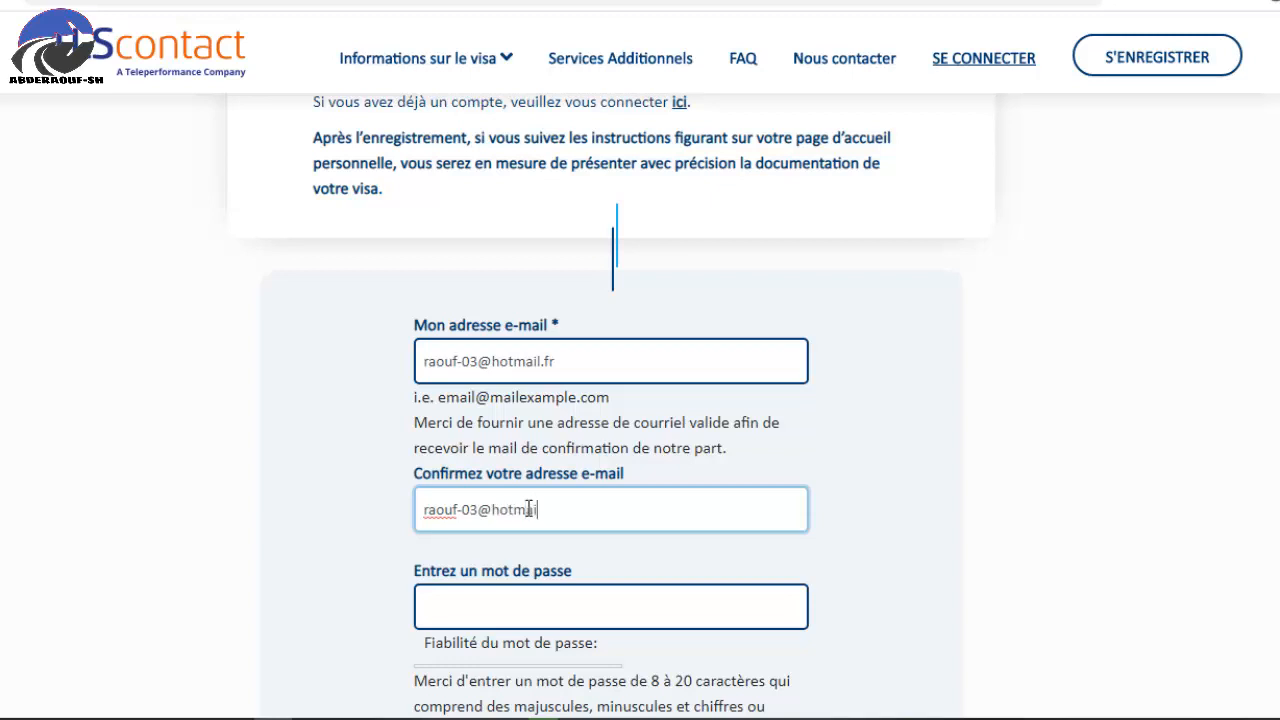
Set and confirm a Good-strength password, accept the terms, and submit the registration.
{"action": "scroll", "coordinate": [500, 570], "scroll_direction": "down", "scroll_amount": 1}
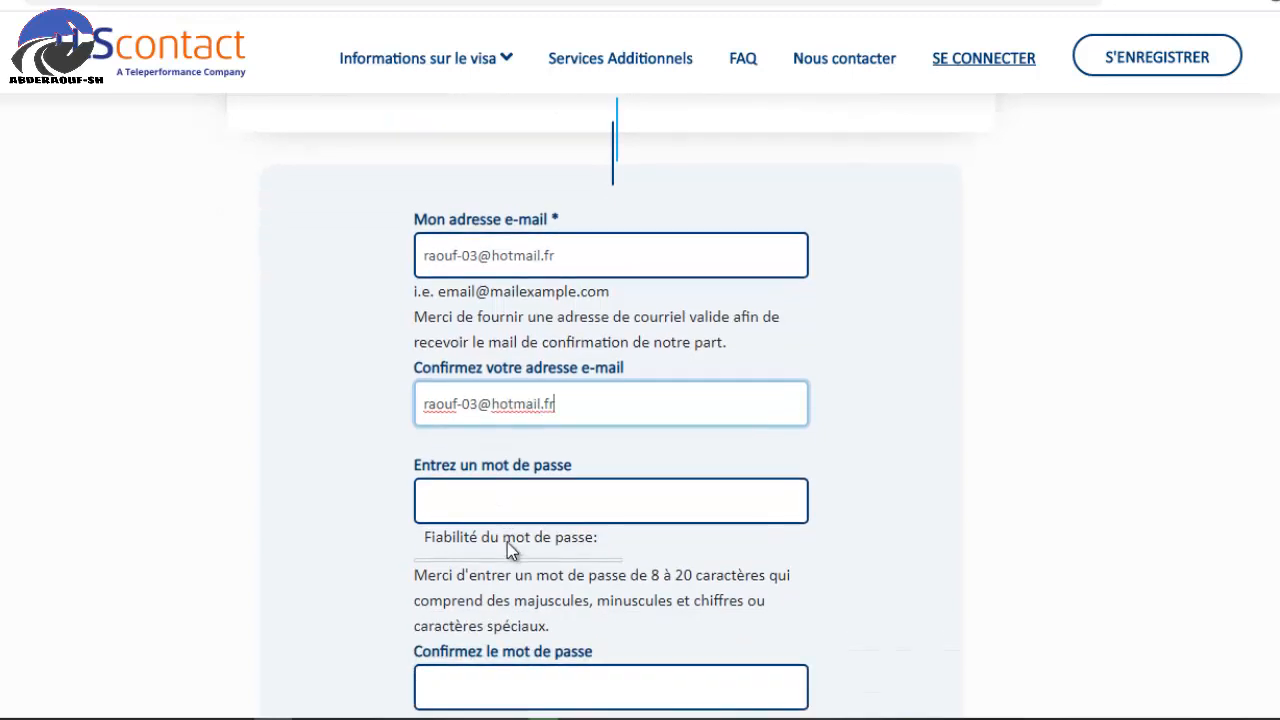
{"action": "left_click", "coordinate": [525, 500]}
{"action": "type", "text": "a"}
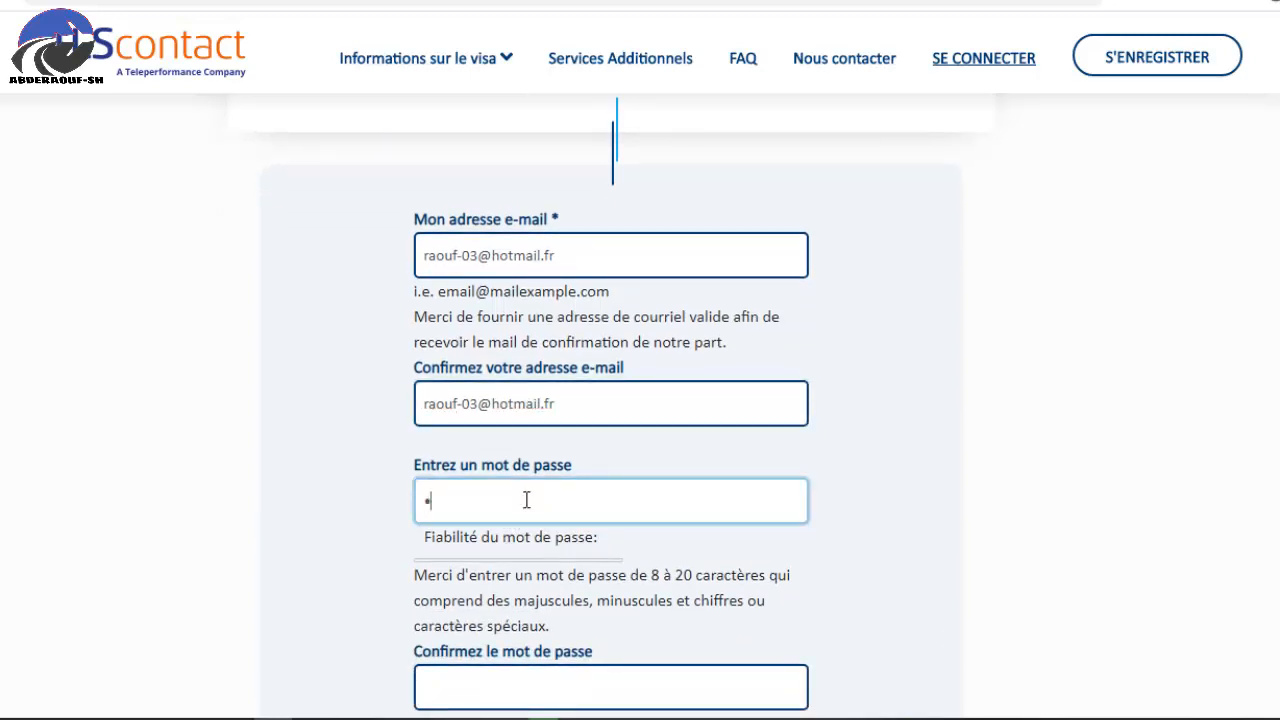
{"action": "type", "text": "bcde"}
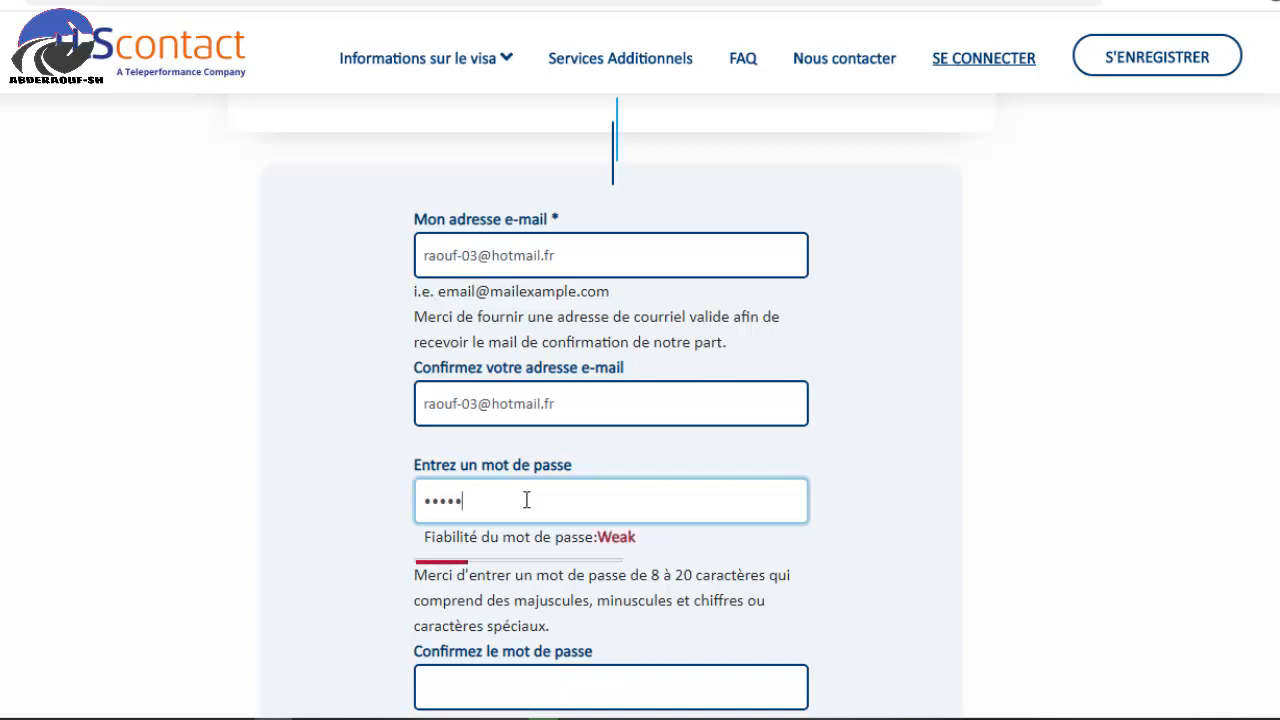
{"action": "type", "text": "fgh"}
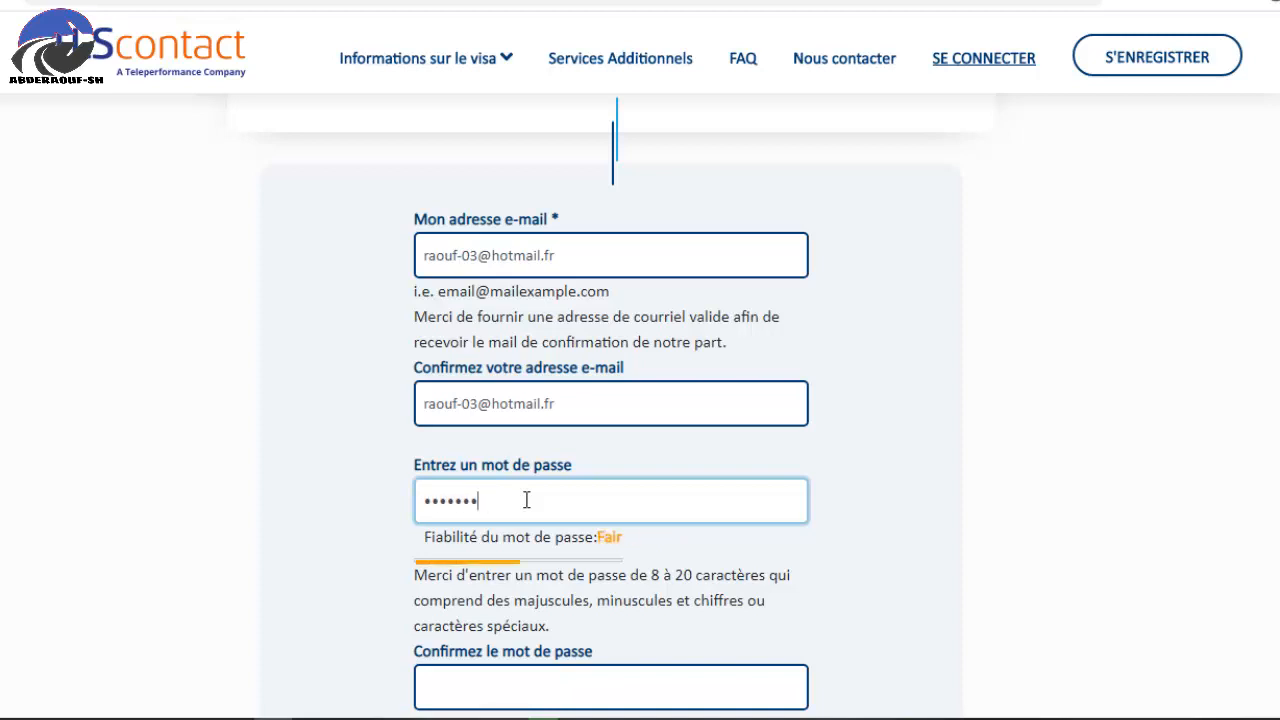
{"action": "key", "text": "ctrl+a"}
{"action": "key", "text": "BackSpace"}
{"action": "type", "text": "••••"}
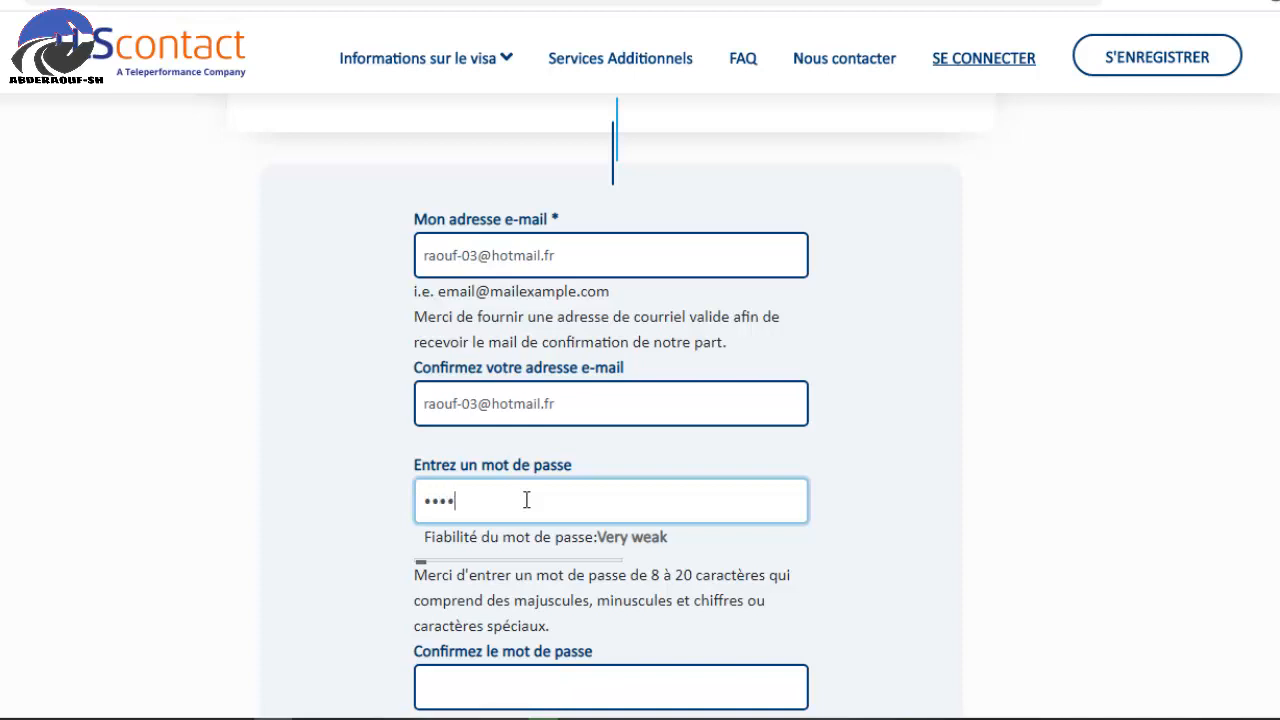
{"action": "type", "text": "•••••"}
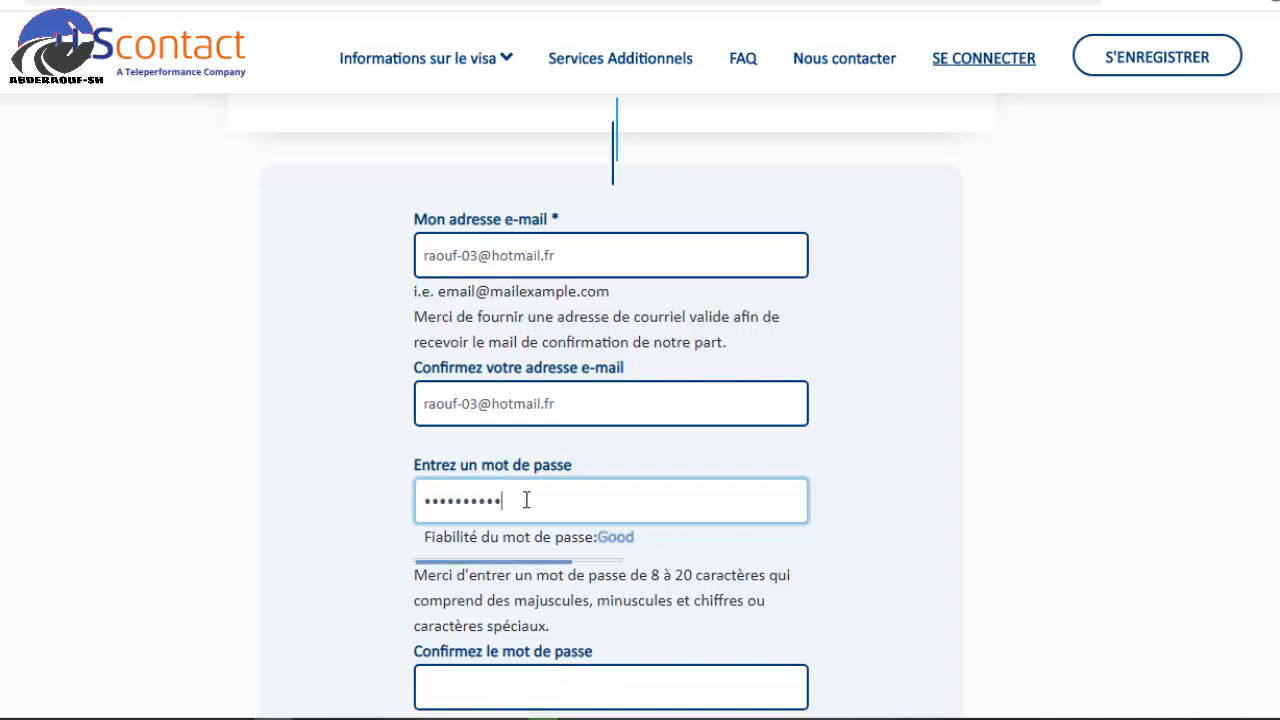
{"action": "left_click", "coordinate": [536, 677]}
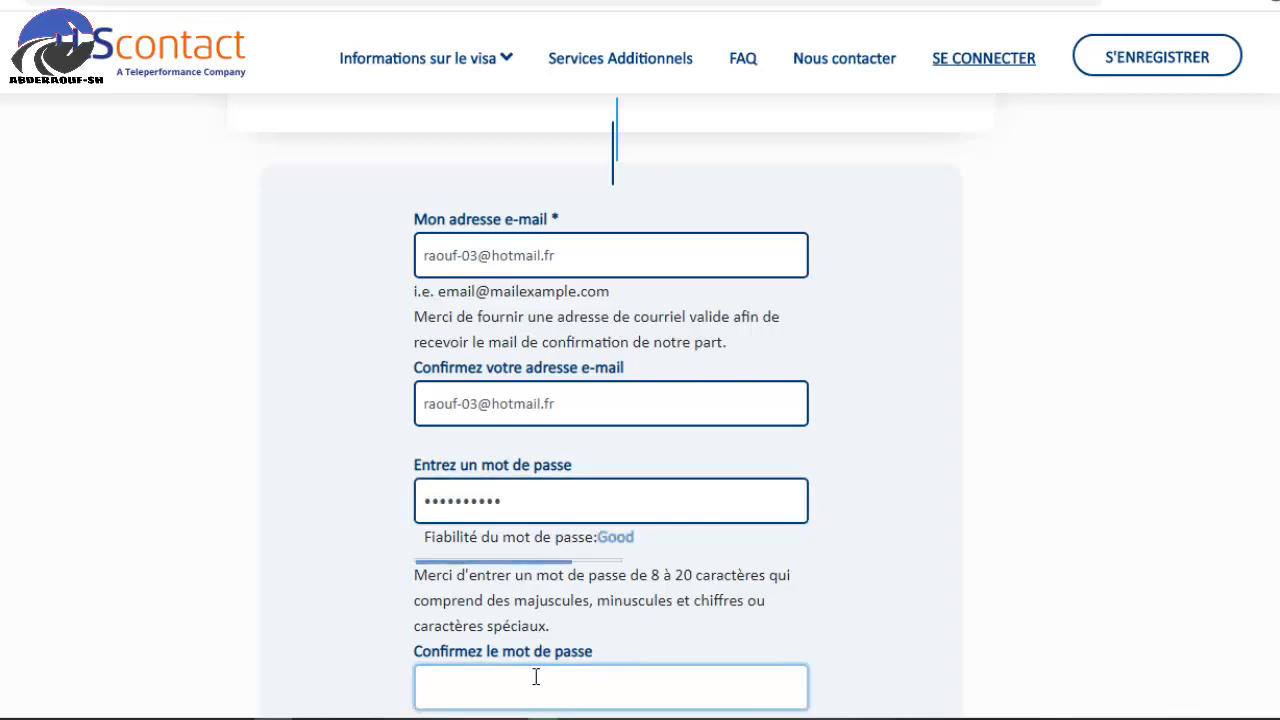
{"action": "type", "text": "••••••••••"}
{"action": "scroll", "coordinate": [688, 296], "scroll_direction": "down", "scroll_amount": 2}
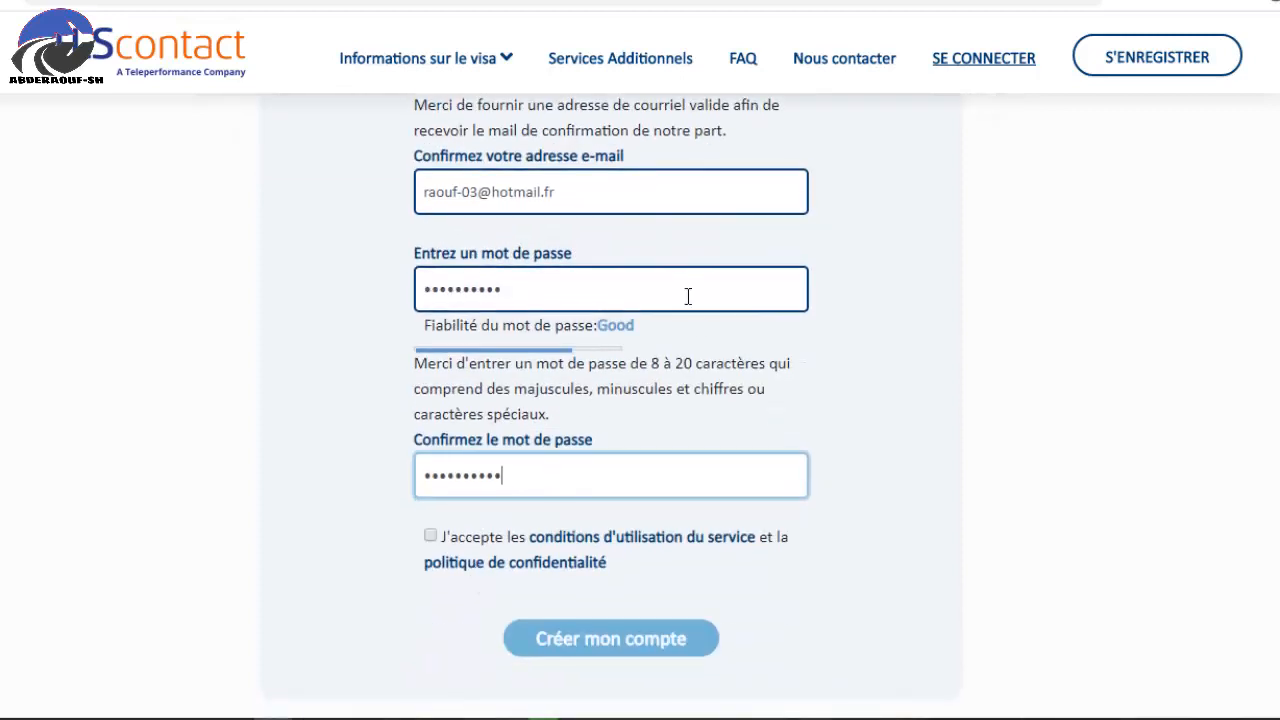
{"action": "left_click", "coordinate": [430, 537]}
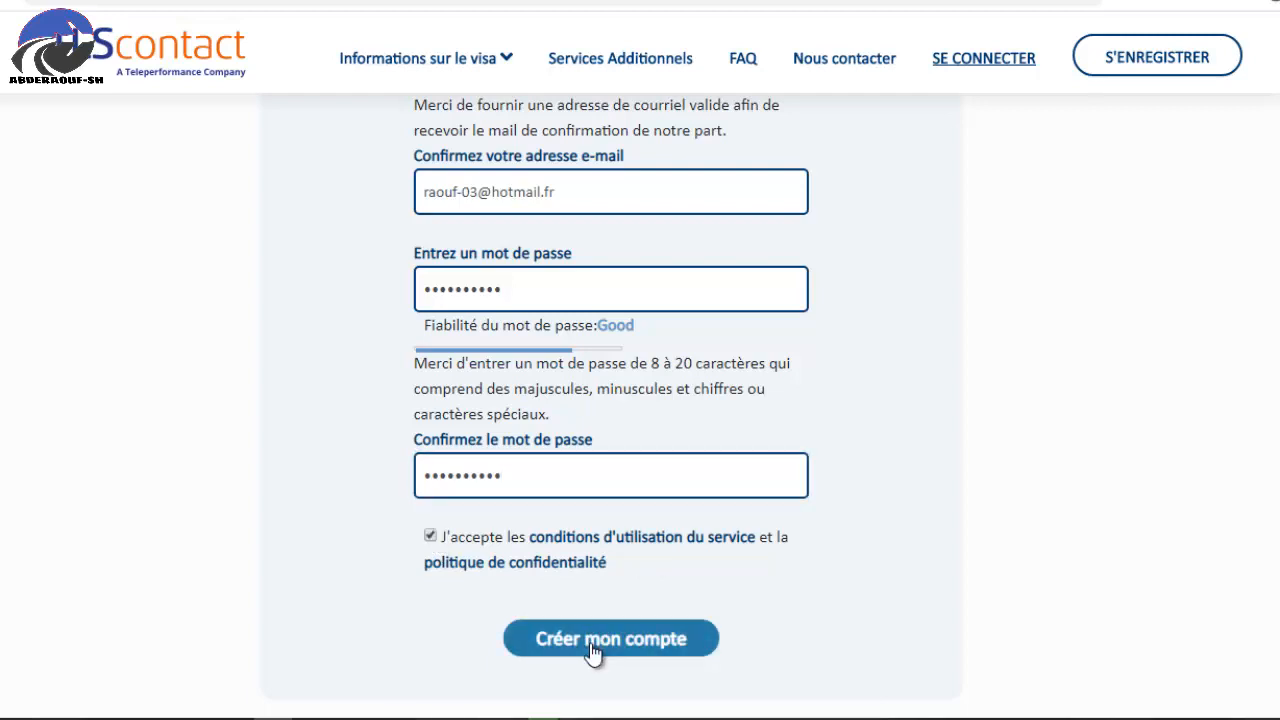
{"action": "left_click", "coordinate": [697, 632]}
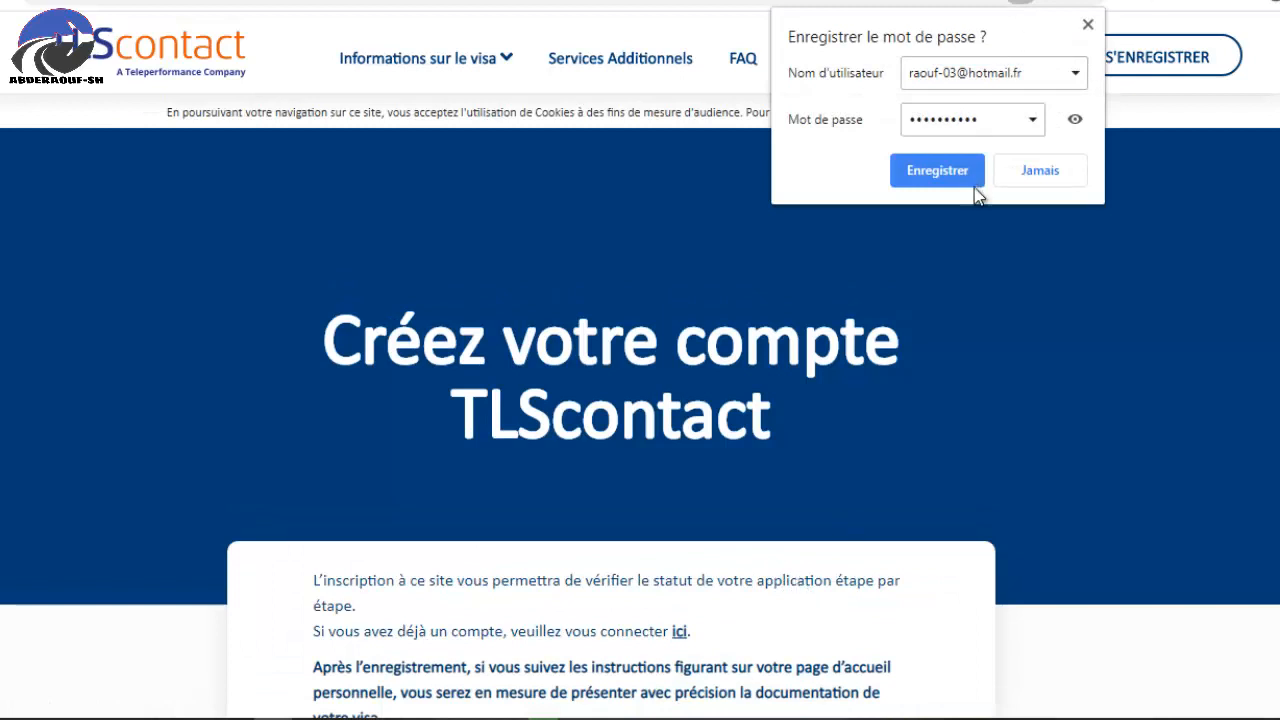
Let Chrome save the new TLScontact login and read the activation e-mail notice.
{"action": "left_click", "coordinate": [937, 170]}
{"action": "scroll", "coordinate": [606, 260], "scroll_direction": "down", "scroll_amount": 2}
{"action": "scroll", "coordinate": [606, 260], "scroll_direction": "up", "scroll_amount": 2}
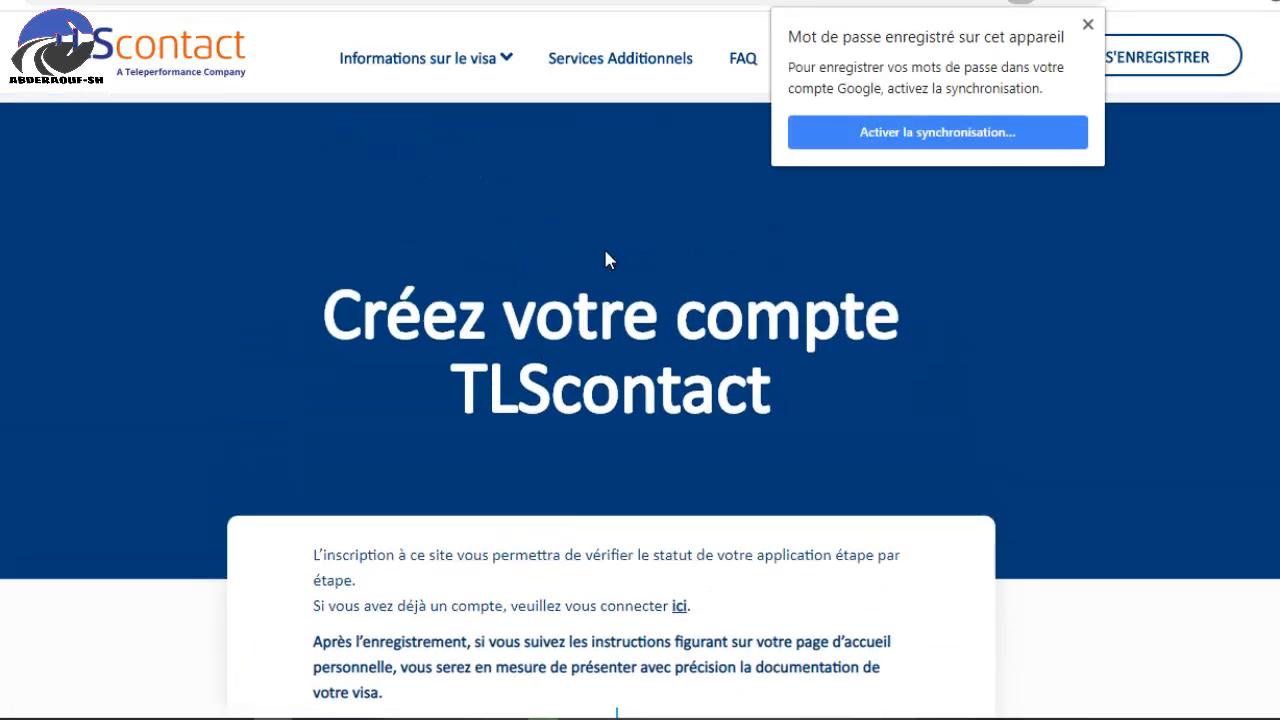
{"action": "scroll", "coordinate": [546, 400], "scroll_direction": "down", "scroll_amount": 3}
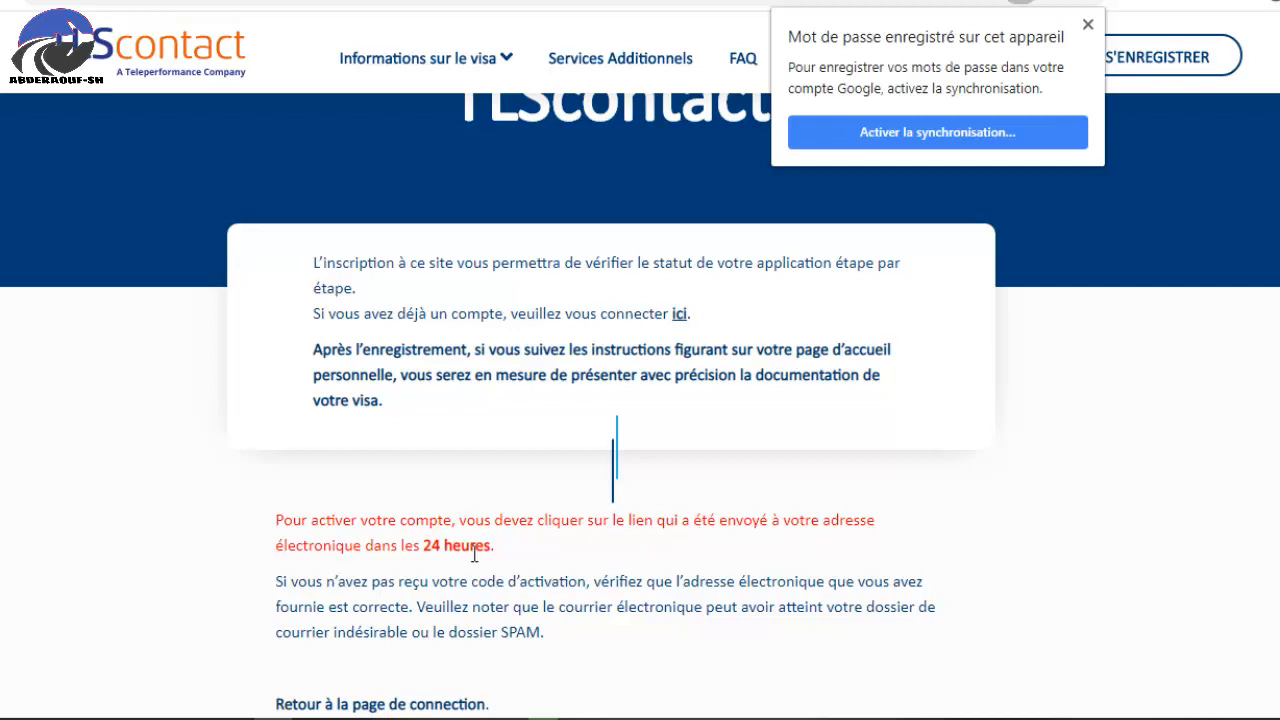
{"action": "scroll", "coordinate": [503, 491], "scroll_direction": "up", "scroll_amount": 1}
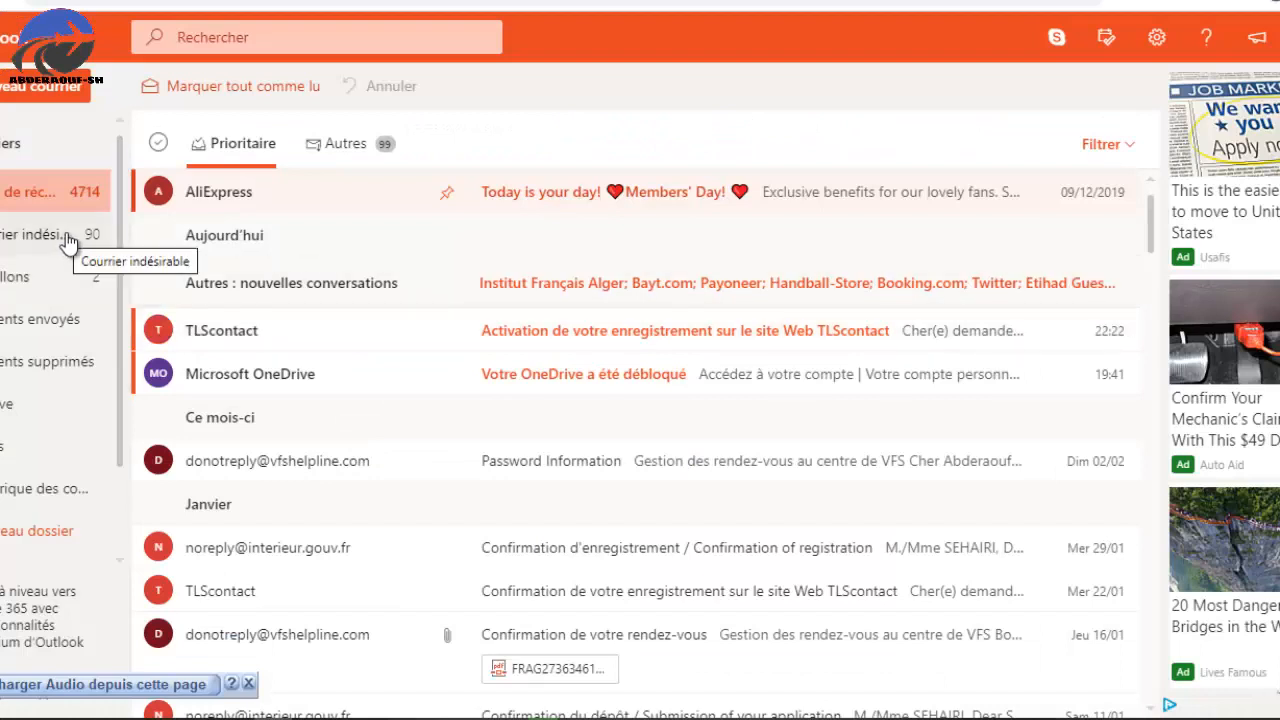
Open the 'Activation de votre enregistrement' e-mail and follow its account-activation link.
{"action": "left_click", "coordinate": [502, 338]}
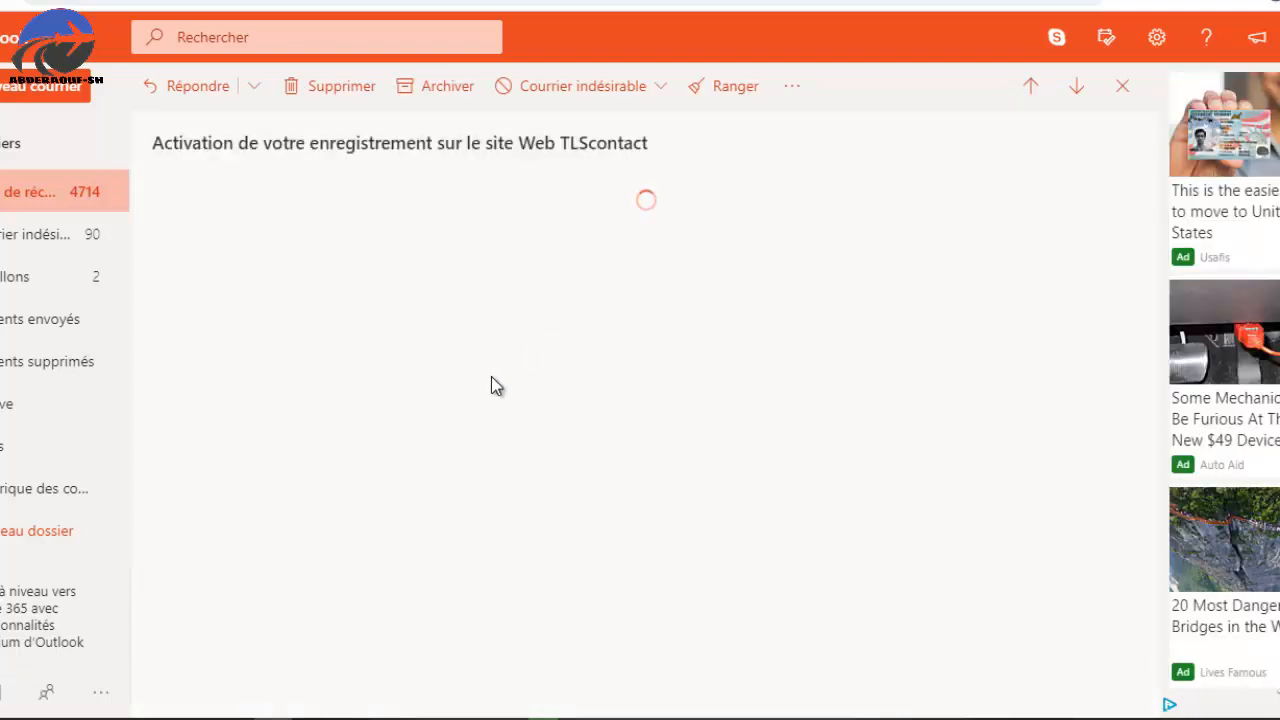
{"action": "scroll", "coordinate": [292, 480], "scroll_direction": "down", "scroll_amount": 1}
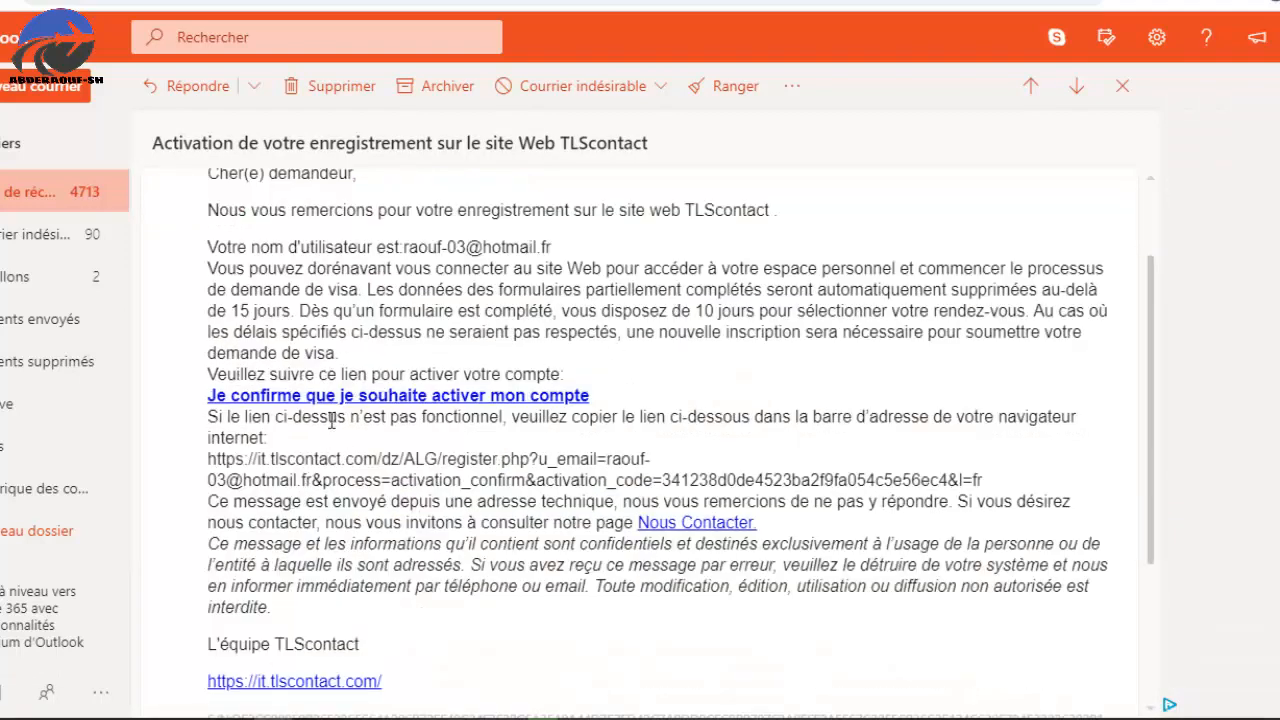
{"action": "left_click", "coordinate": [499, 405]}
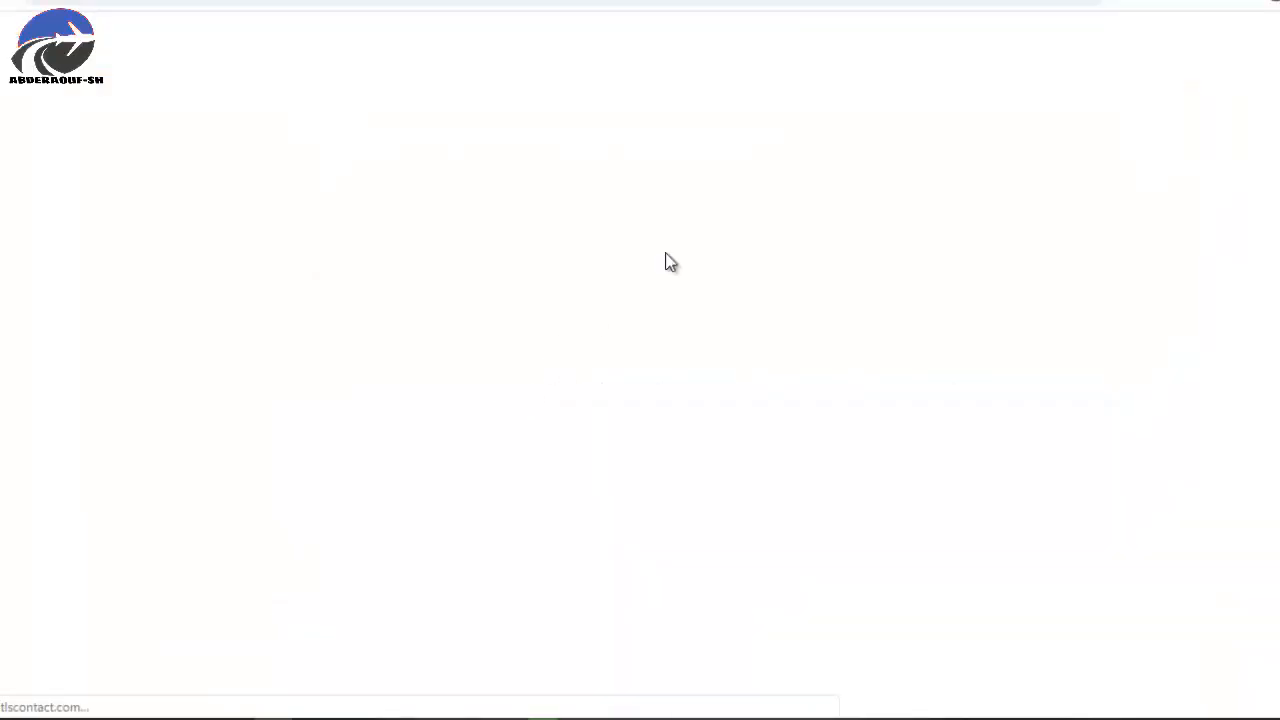
Go to the TLScontact login page and sign in with the saved e-mail and password.
{"action": "scroll", "coordinate": [854, 285], "scroll_direction": "down", "scroll_amount": 2}
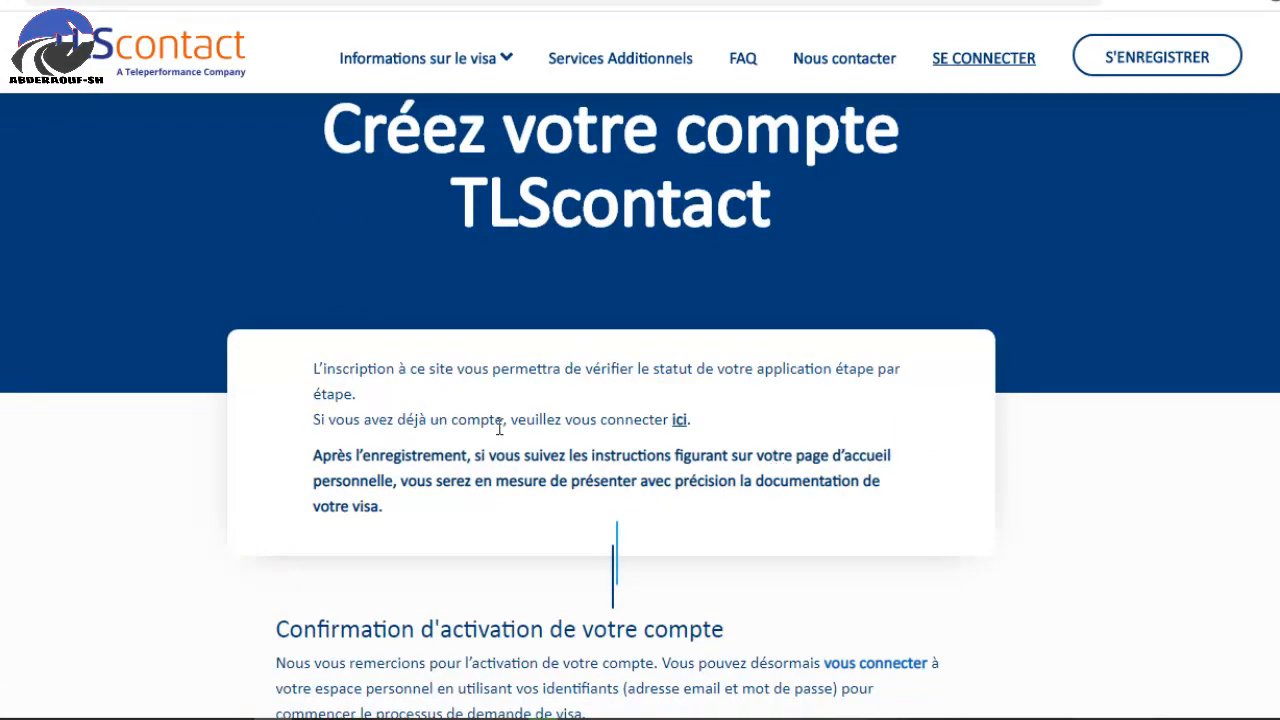
{"action": "left_click", "coordinate": [680, 423]}
{"action": "scroll", "coordinate": [729, 418], "scroll_direction": "down", "scroll_amount": 3}
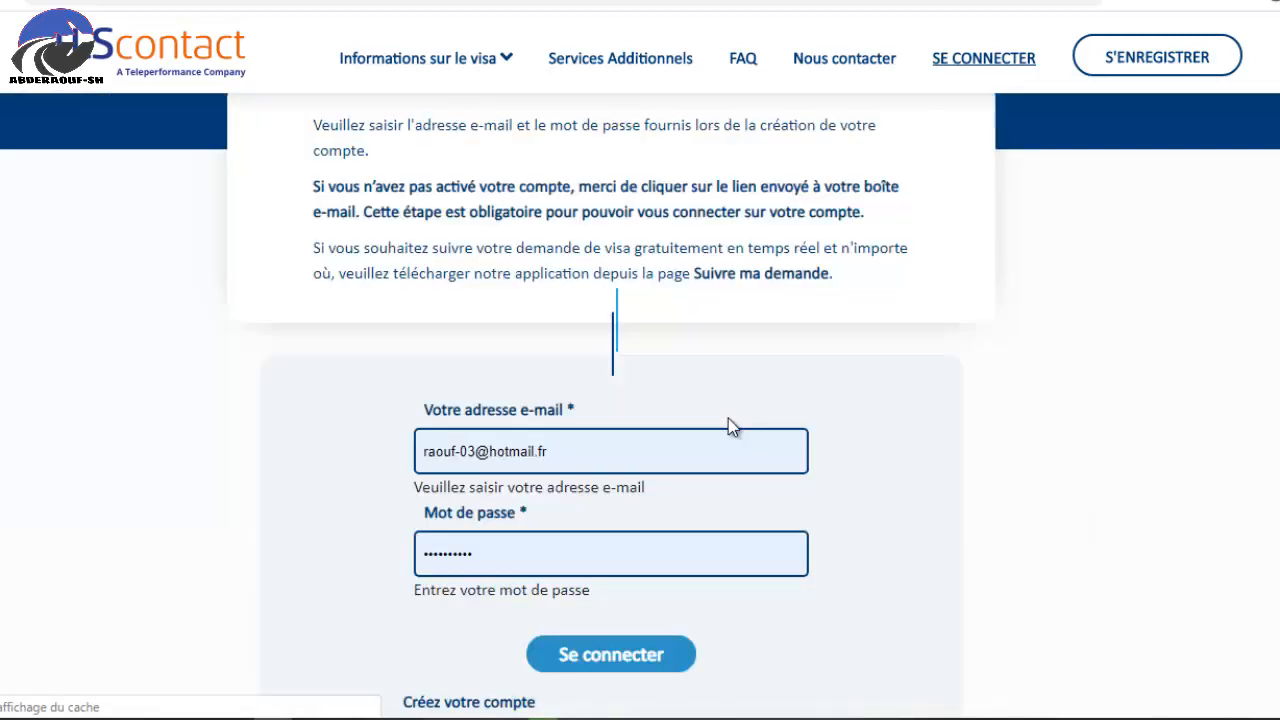
{"action": "scroll", "coordinate": [562, 400], "scroll_direction": "down", "scroll_amount": 1}
{"action": "left_click", "coordinate": [592, 351]}
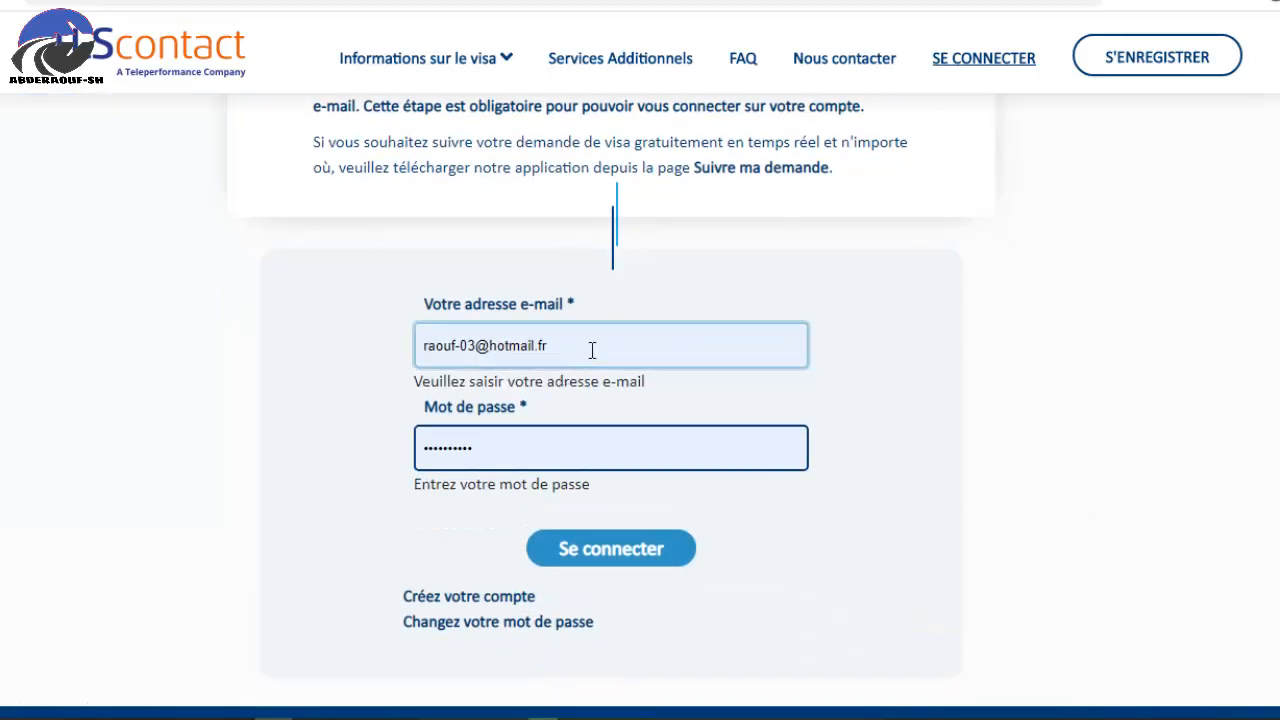
{"action": "left_click", "coordinate": [577, 456]}
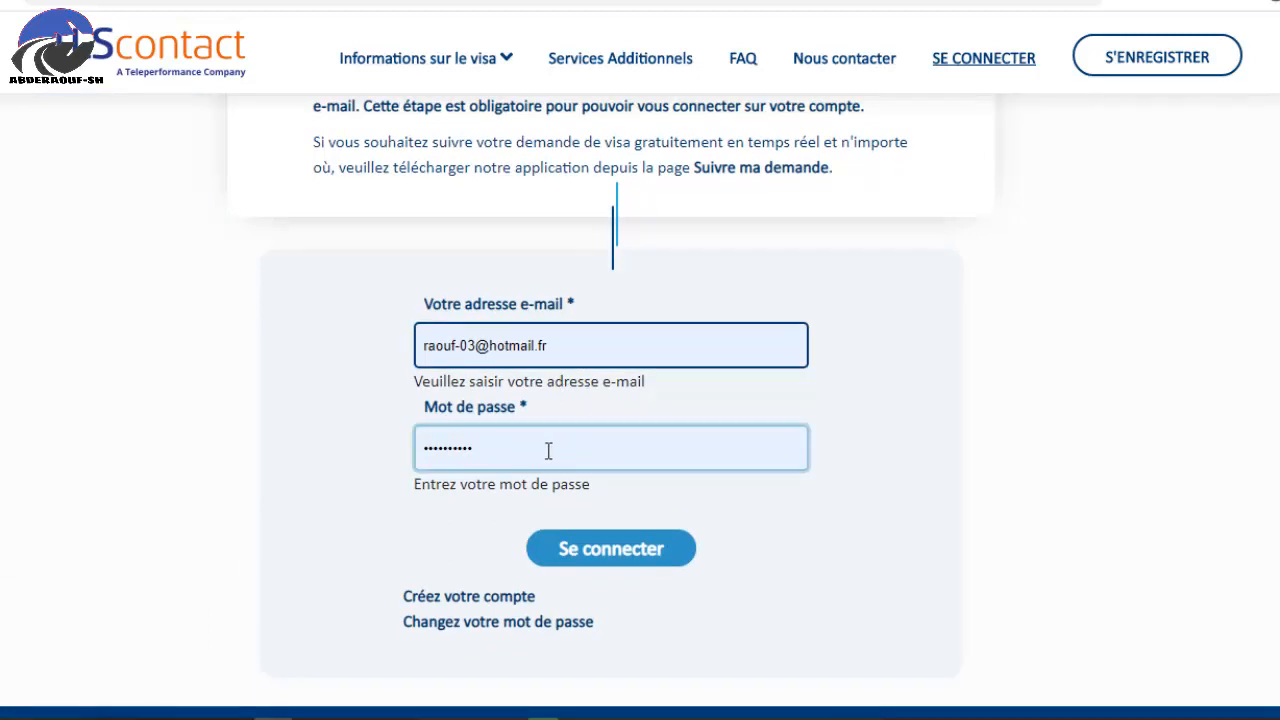
{"action": "left_click", "coordinate": [618, 553]}
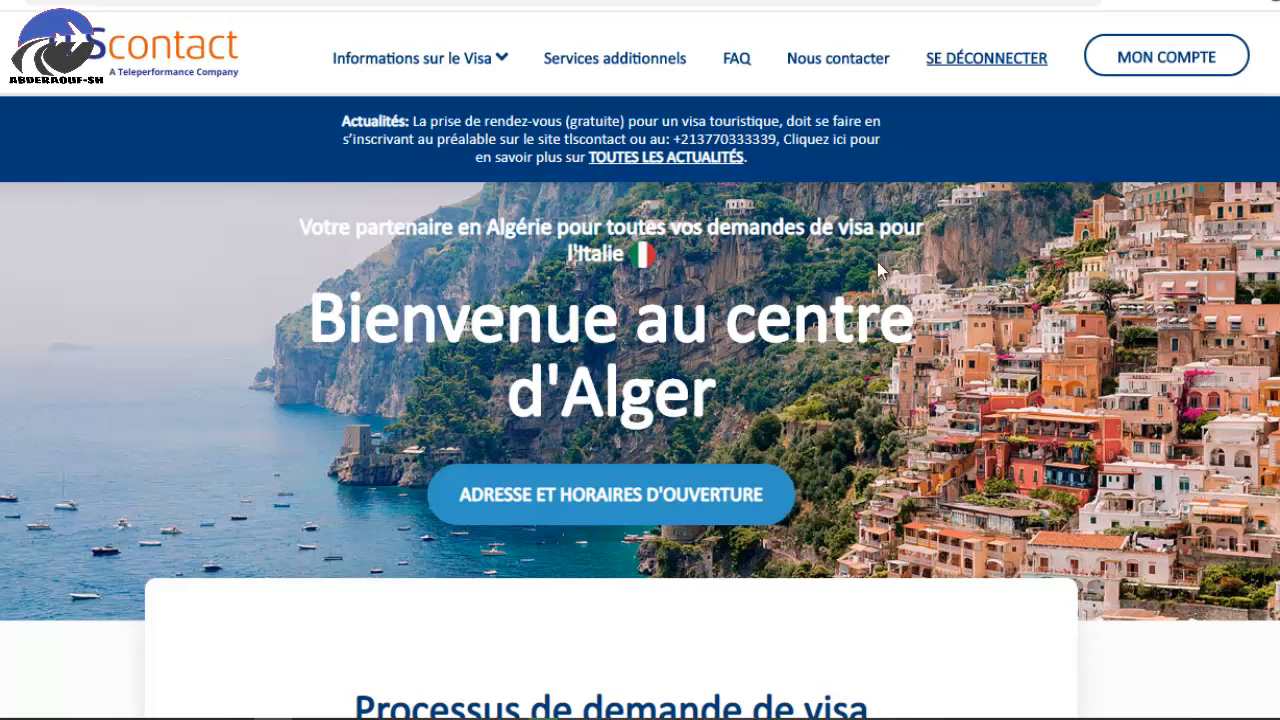
Under 'Remplir le(s) formulaire(s)', create a new dossier to open the visa application form.
{"action": "scroll", "coordinate": [875, 261], "scroll_direction": "down", "scroll_amount": 2}
{"action": "scroll", "coordinate": [830, 422], "scroll_direction": "up", "scroll_amount": 1}
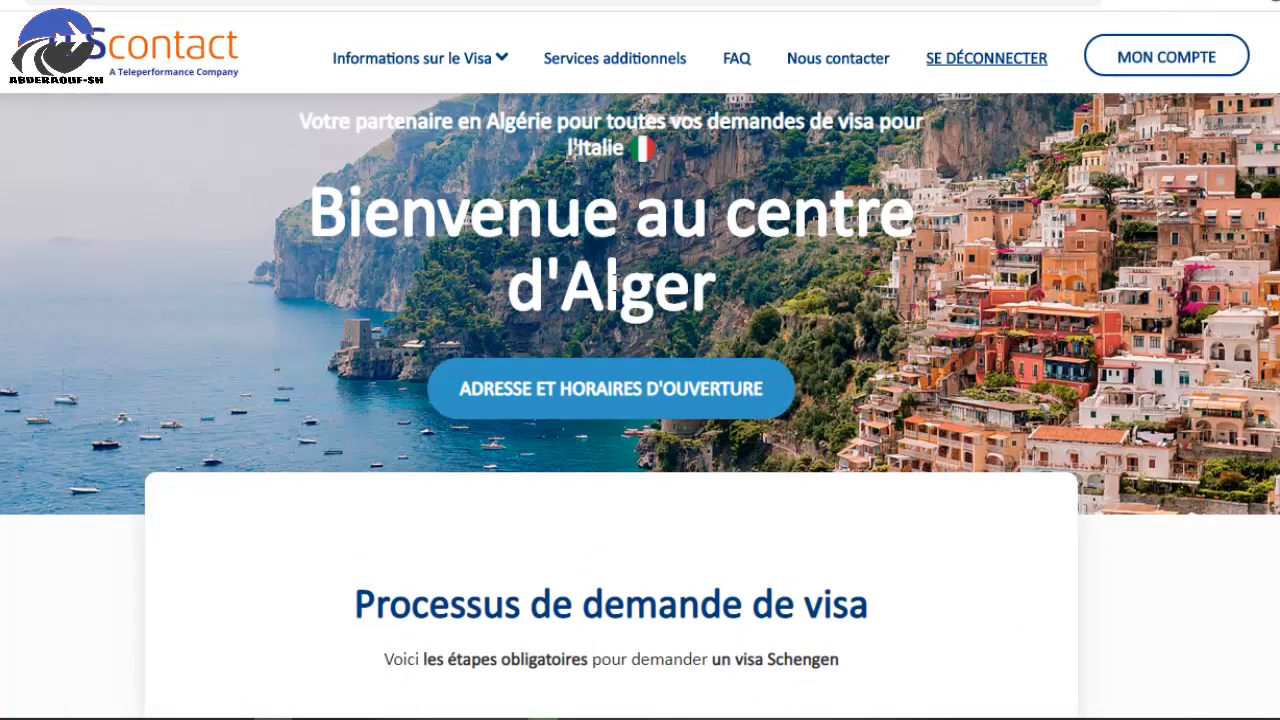
{"action": "scroll", "coordinate": [584, 272], "scroll_direction": "down", "scroll_amount": 3}
{"action": "scroll", "coordinate": [636, 314], "scroll_direction": "up", "scroll_amount": 1}
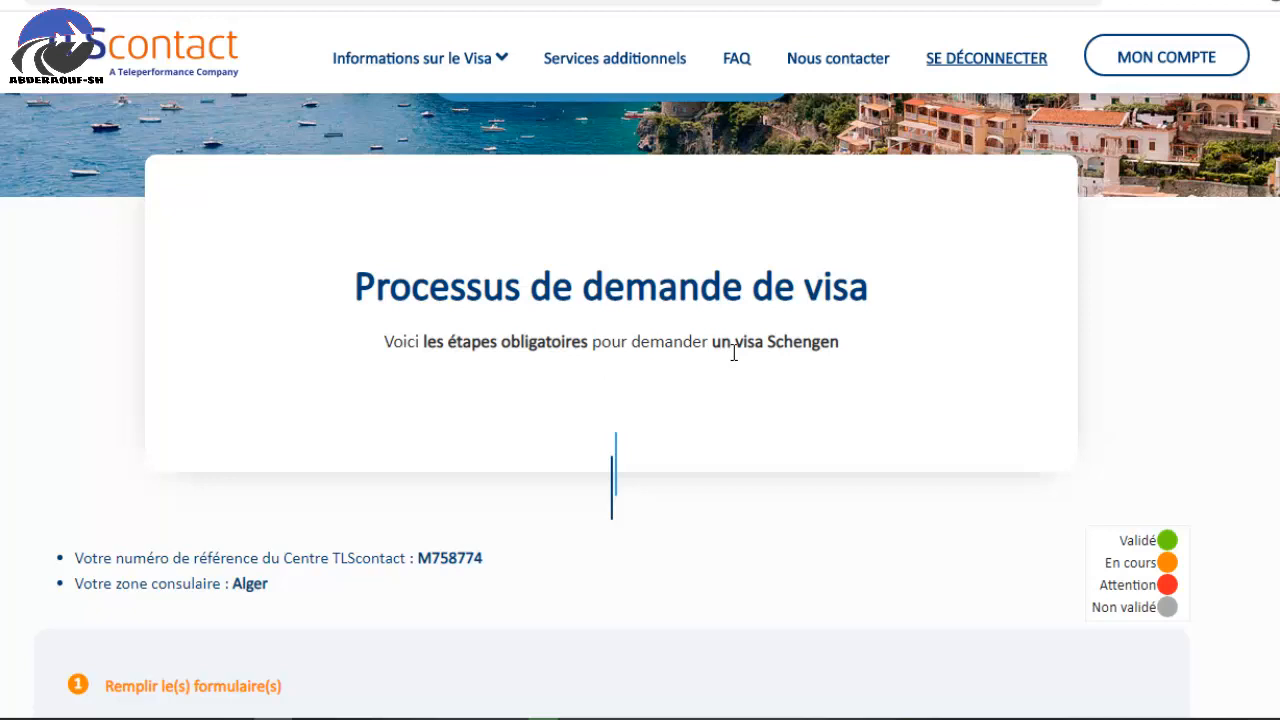
{"action": "scroll", "coordinate": [790, 385], "scroll_direction": "down", "scroll_amount": 2}
{"action": "scroll", "coordinate": [300, 330], "scroll_direction": "down", "scroll_amount": 2}
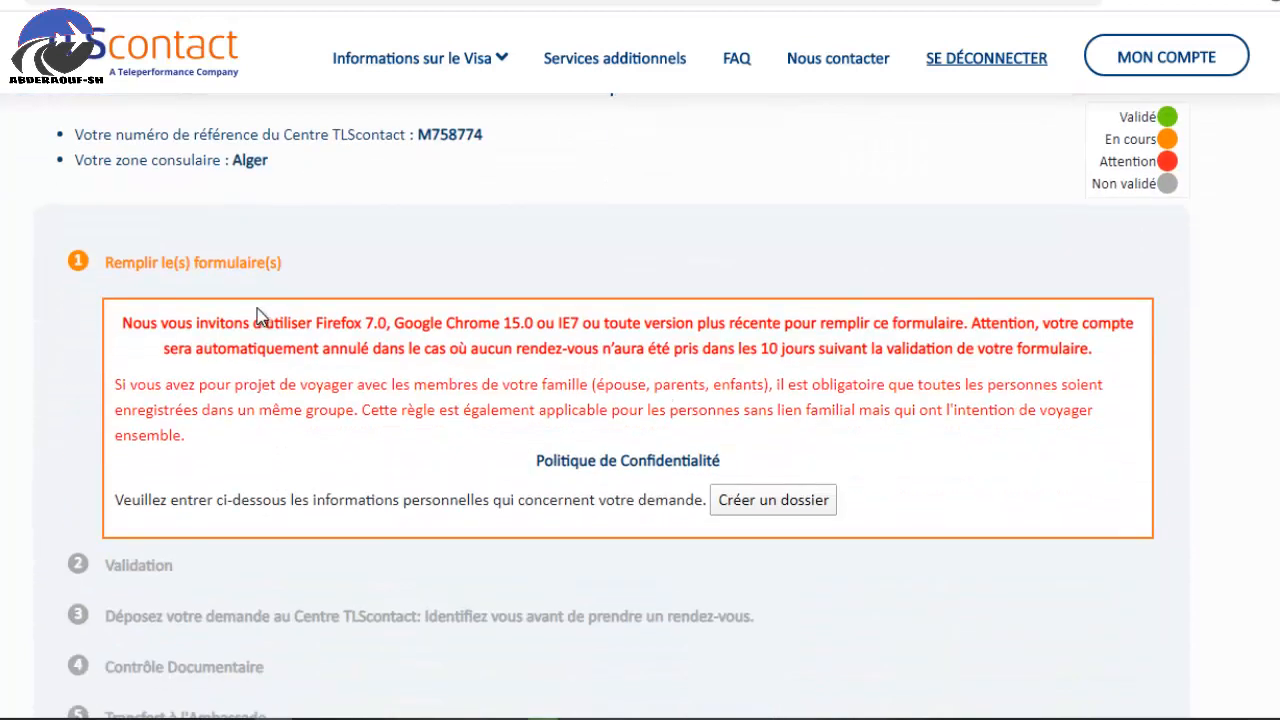
{"action": "left_click", "coordinate": [792, 506]}
{"action": "scroll", "coordinate": [665, 417], "scroll_direction": "down", "scroll_amount": 1}
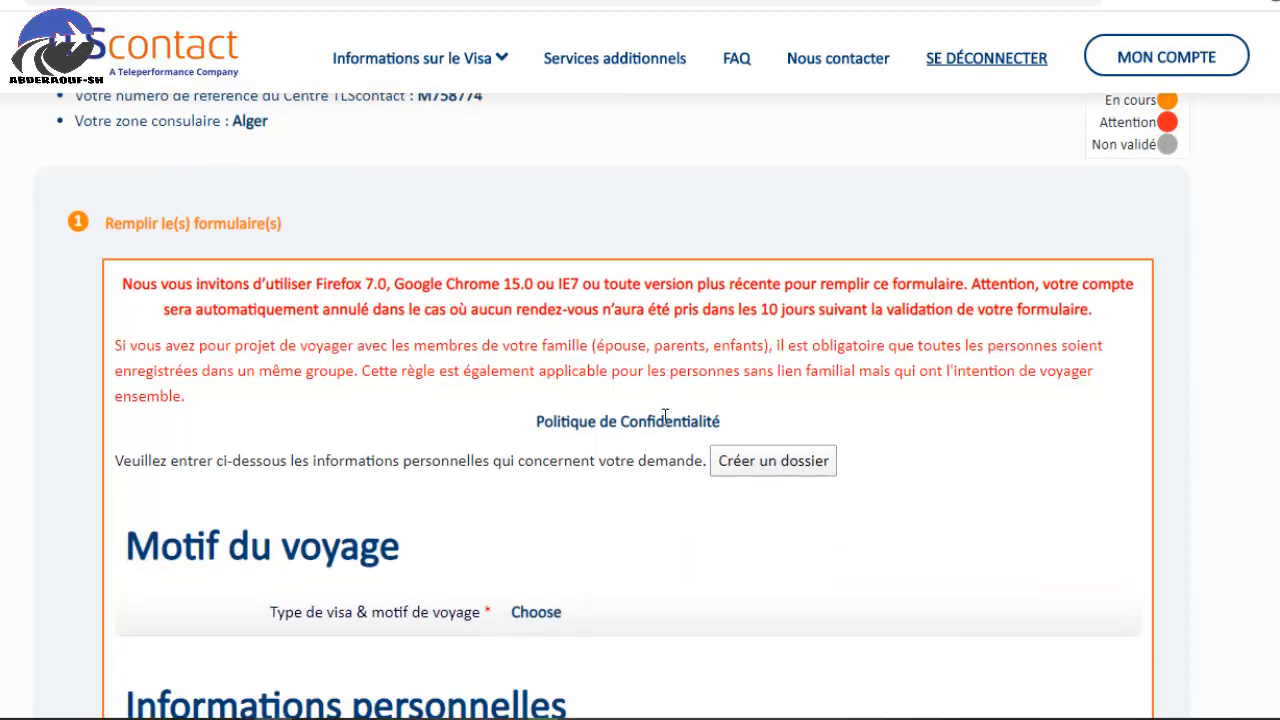
{"action": "scroll", "coordinate": [665, 417], "scroll_direction": "down", "scroll_amount": 3}
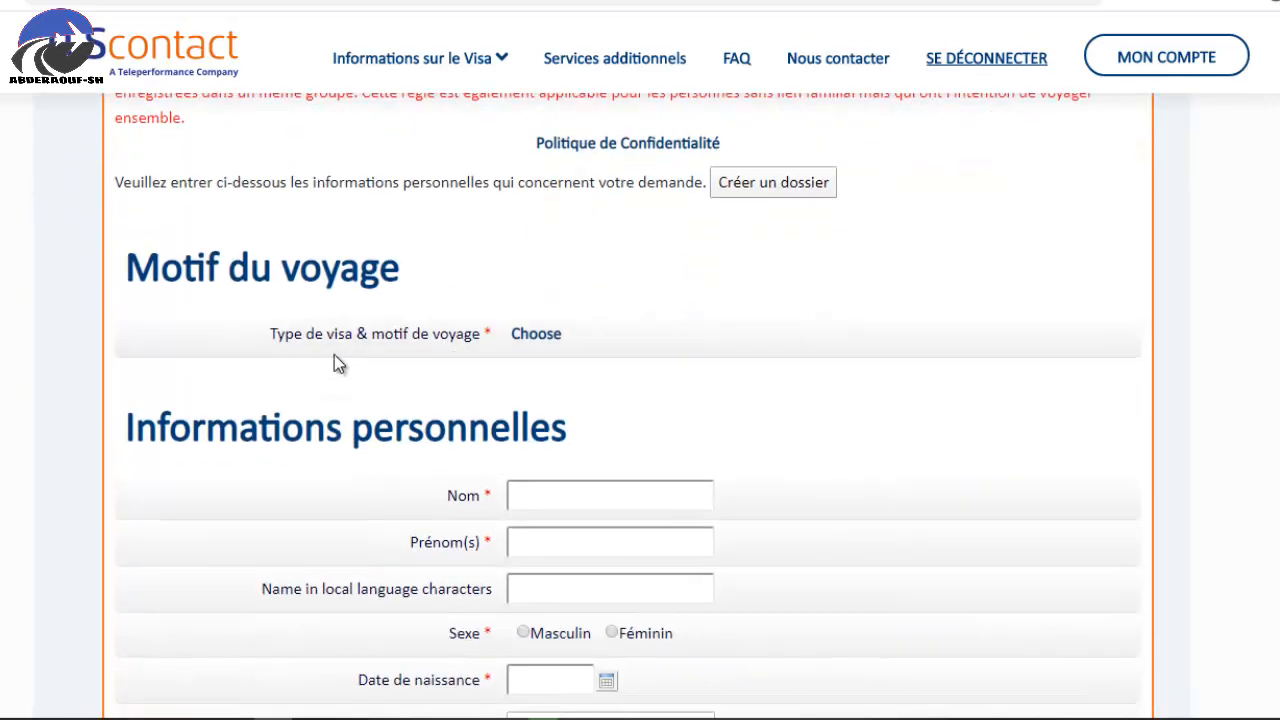
Choose 'Court séjour' under 'Visite familiale, privée ou touristique' as the visa type and confirm.
{"action": "left_click", "coordinate": [522, 340]}
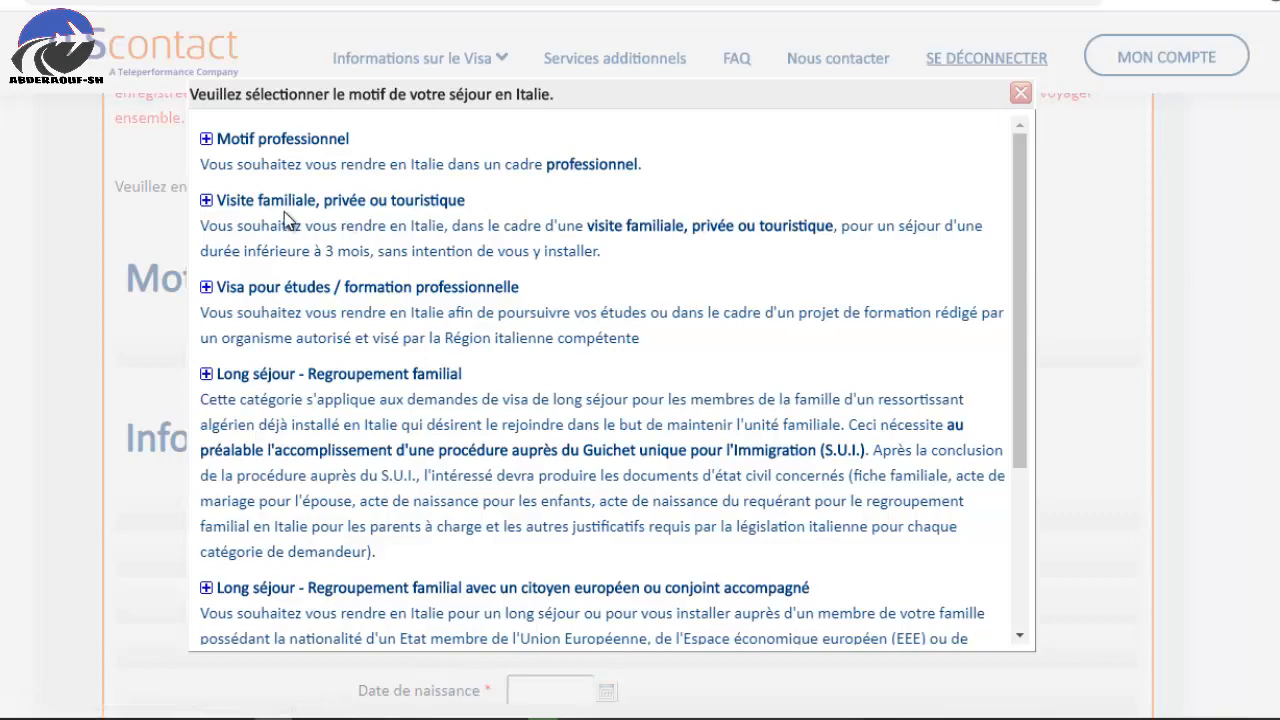
{"action": "left_click", "coordinate": [398, 205]}
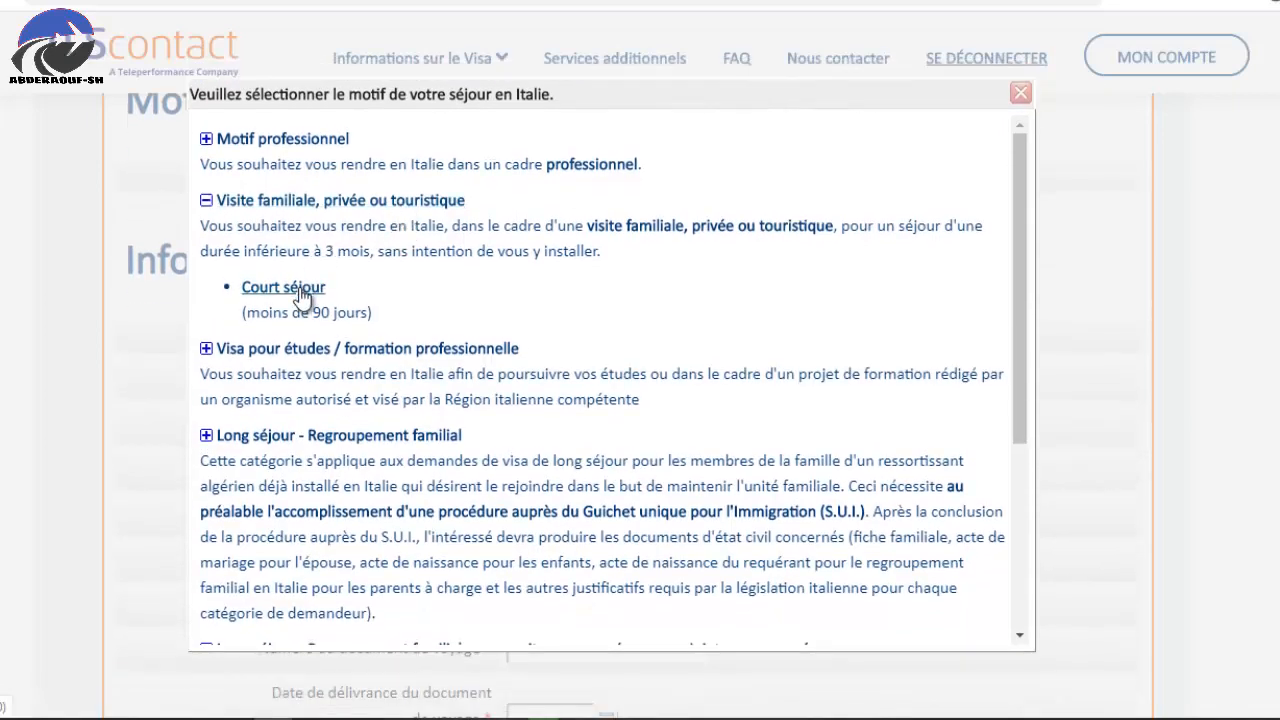
{"action": "left_click", "coordinate": [284, 288]}
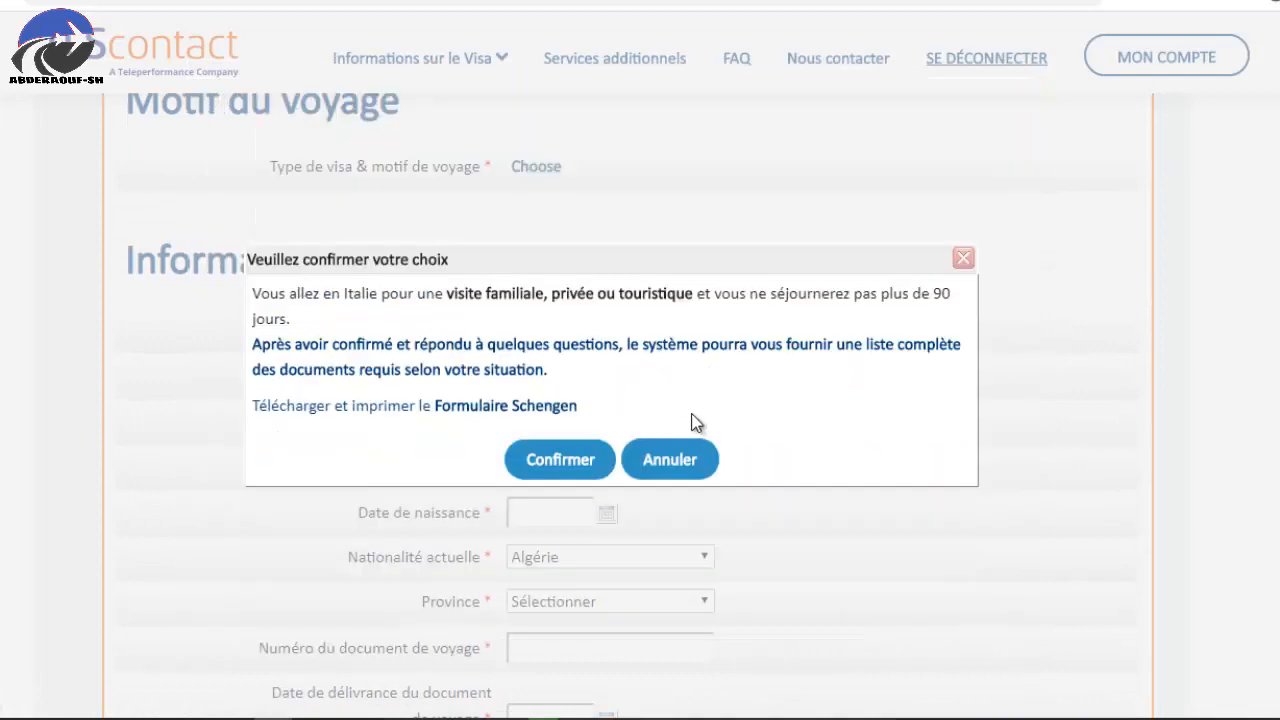
{"action": "left_click", "coordinate": [555, 465]}
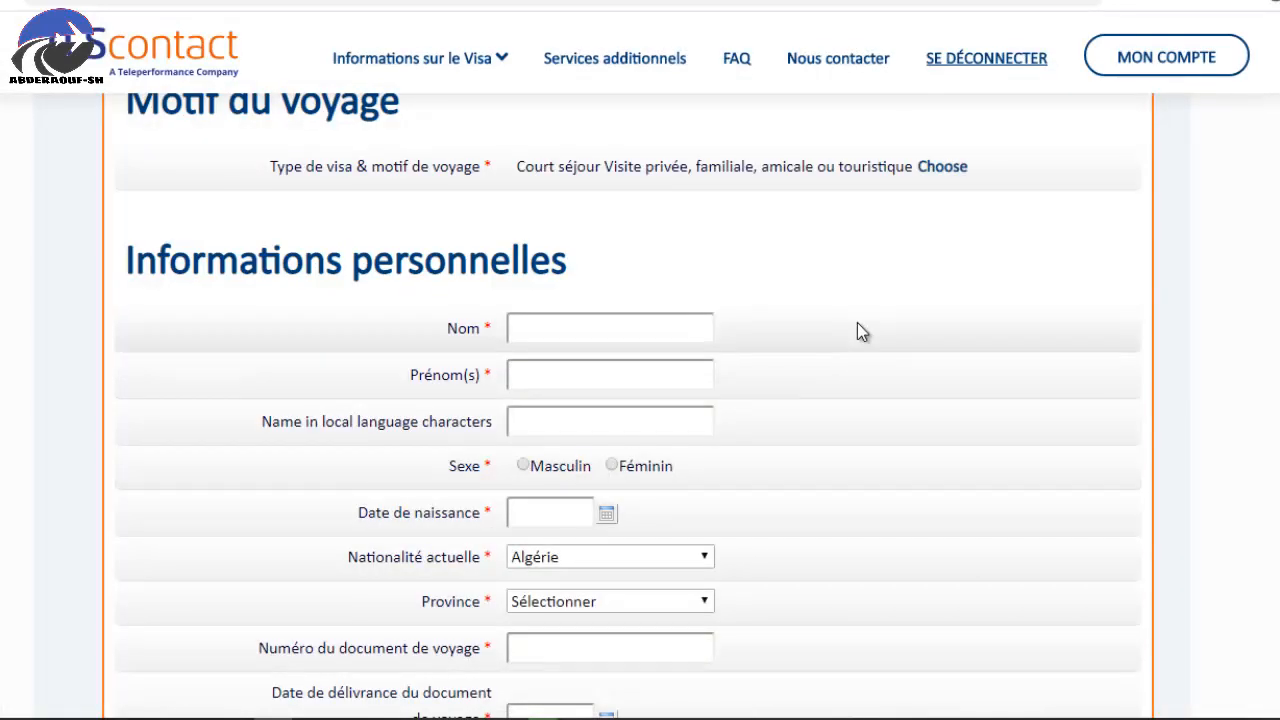
Enter the applicant's surname and first name and mark the sex as Masculin.
{"action": "left_click", "coordinate": [583, 328]}
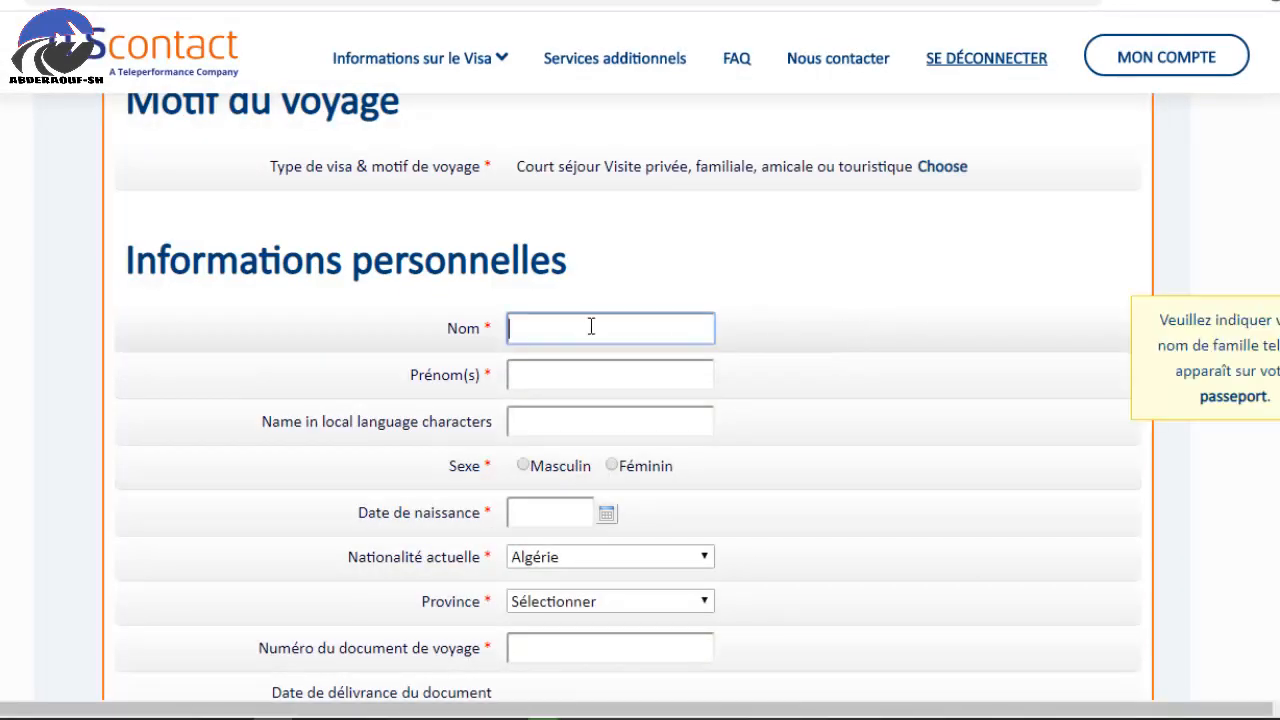
{"action": "type", "text": "SH"}
{"action": "left_click", "coordinate": [549, 377]}
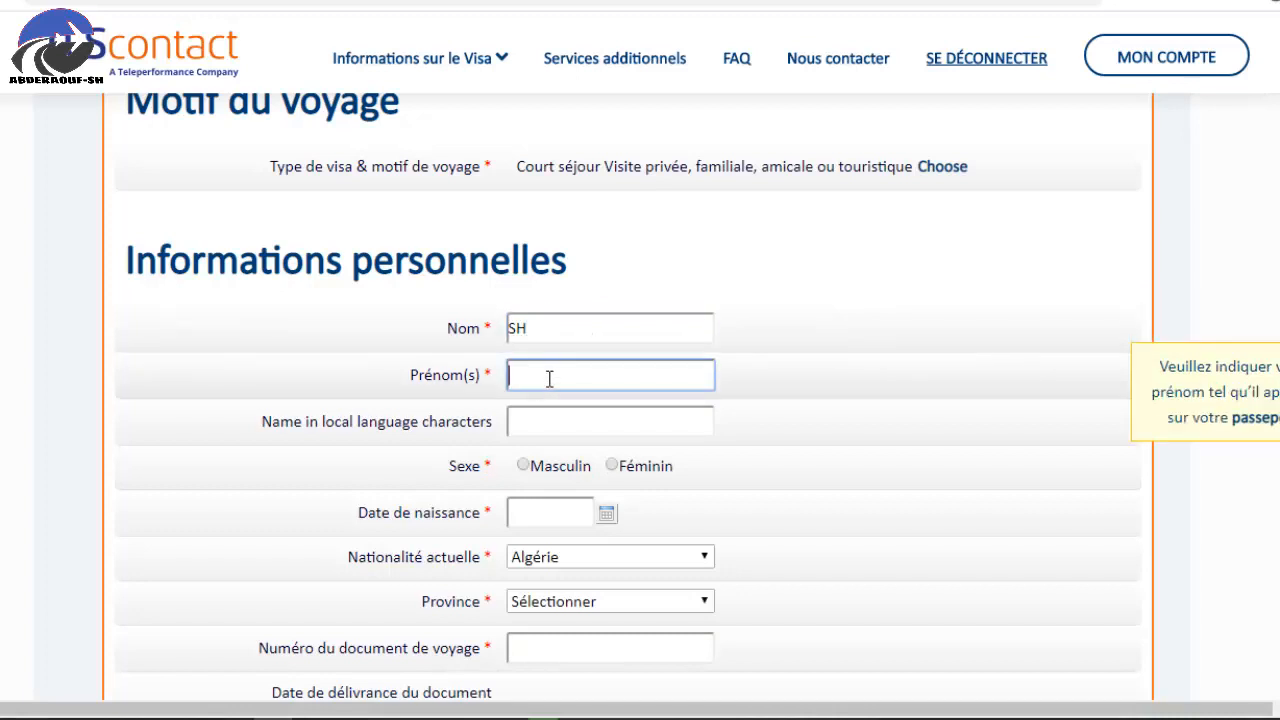
{"action": "type", "text": "ABDERAOUF"}
{"action": "scroll", "coordinate": [310, 432], "scroll_direction": "down", "scroll_amount": 1}
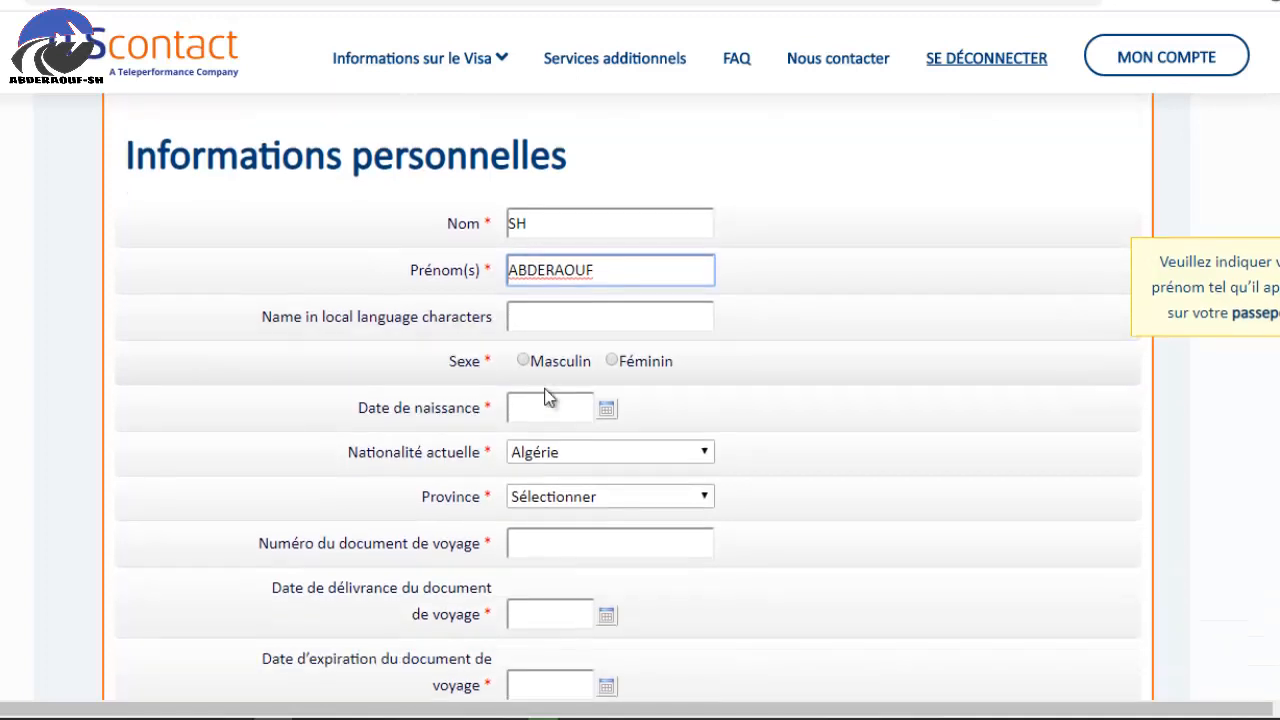
{"action": "left_click", "coordinate": [547, 366]}
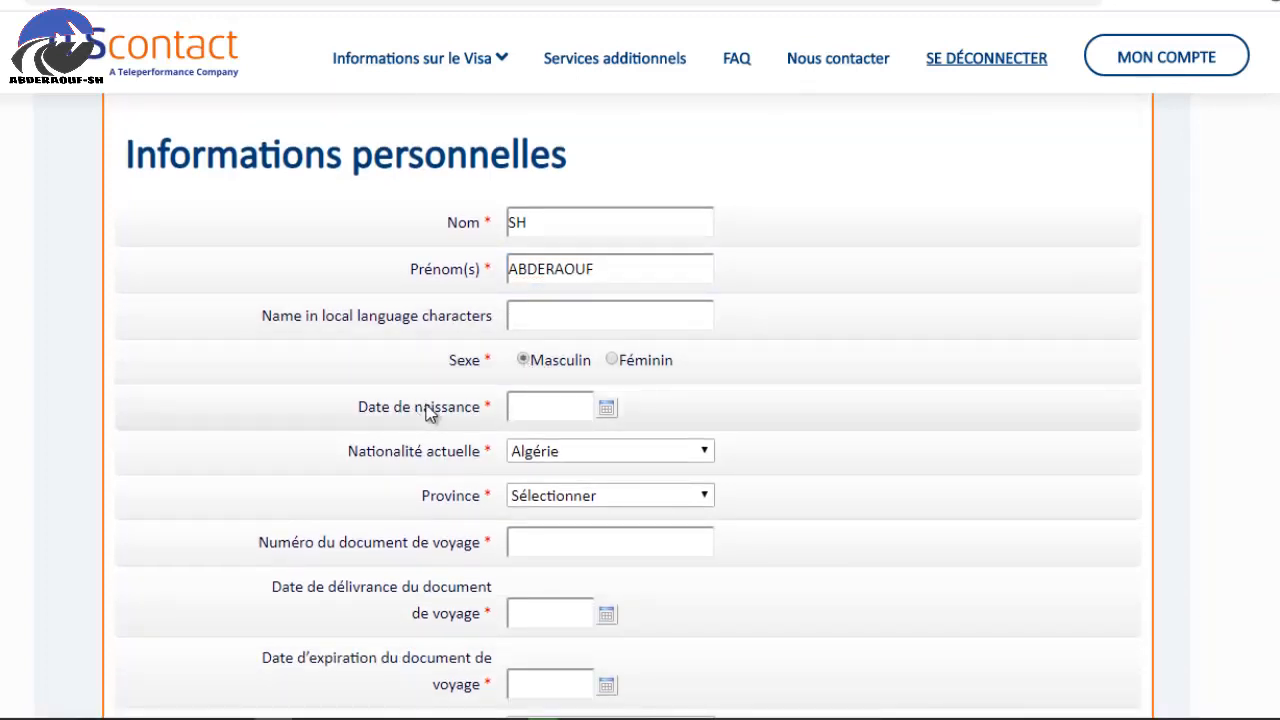
Enter birth date 1990-01-01 and choose Alger as the province.
{"action": "left_click", "coordinate": [535, 407]}
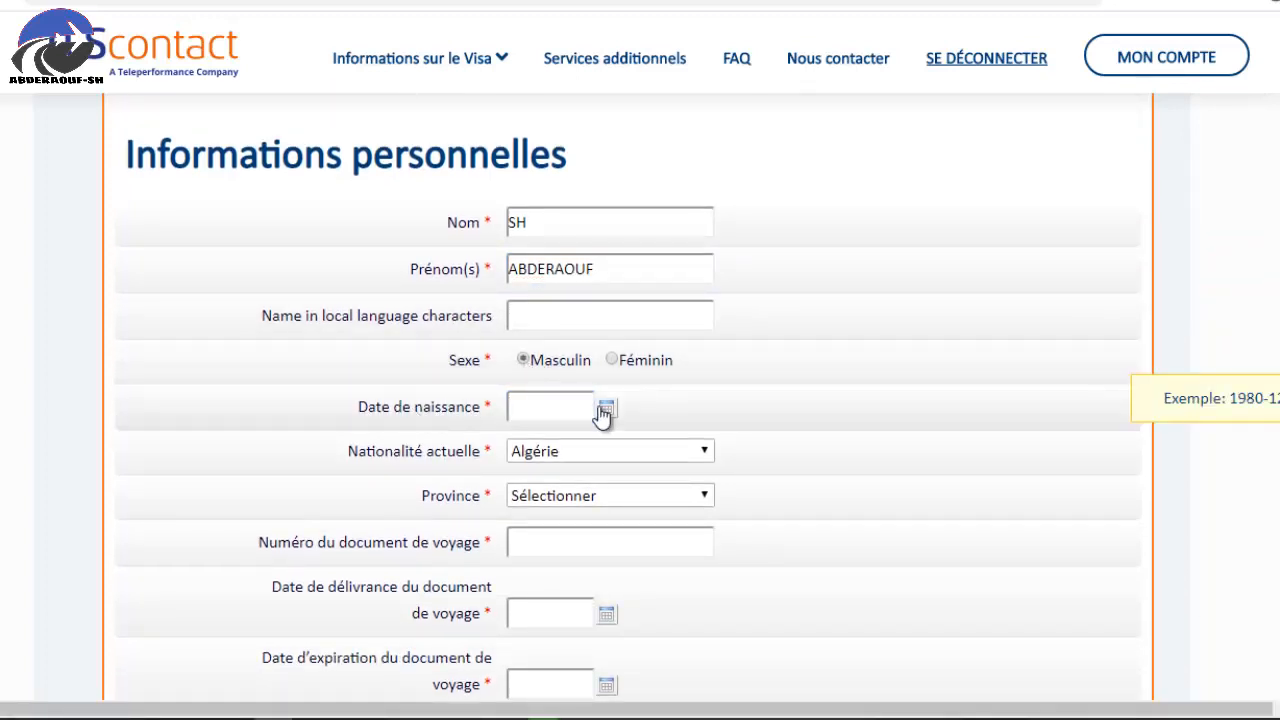
{"action": "left_click", "coordinate": [607, 407]}
{"action": "left_click", "coordinate": [607, 410]}
{"action": "left_click", "coordinate": [580, 400]}
{"action": "type", "text": "990-01"}
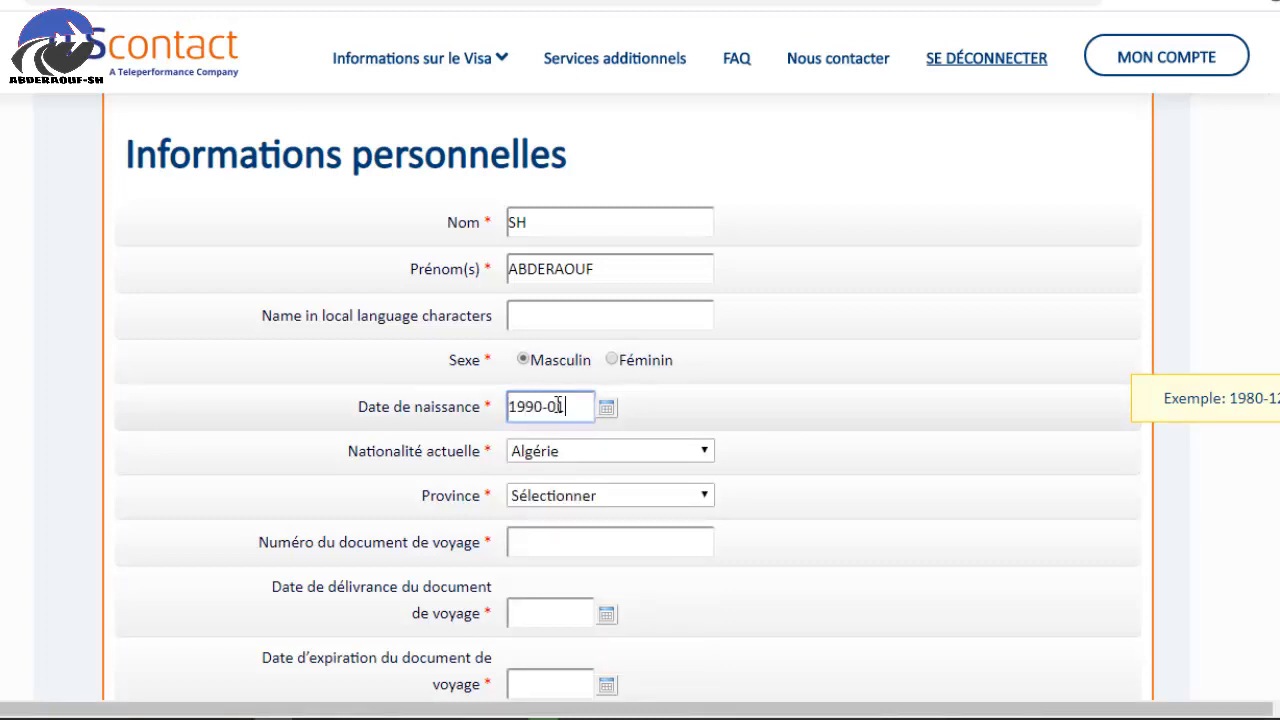
{"action": "type", "text": "-01"}
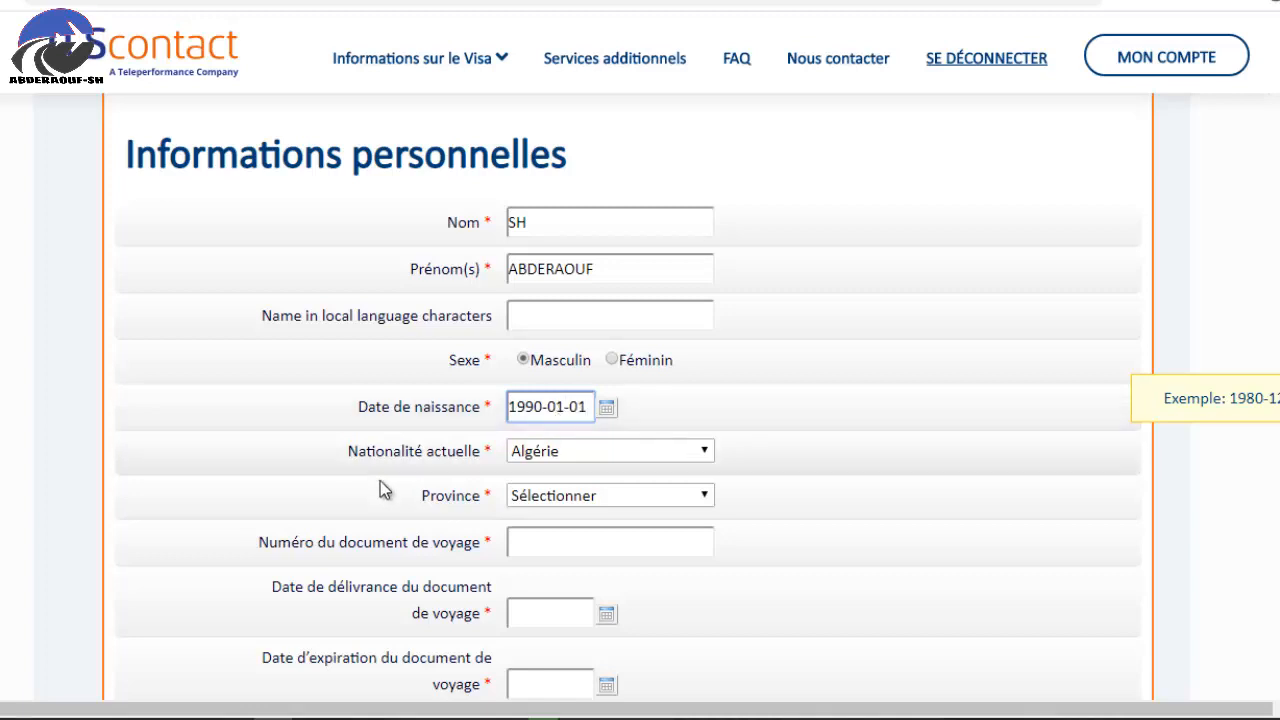
{"action": "left_click", "coordinate": [585, 496]}
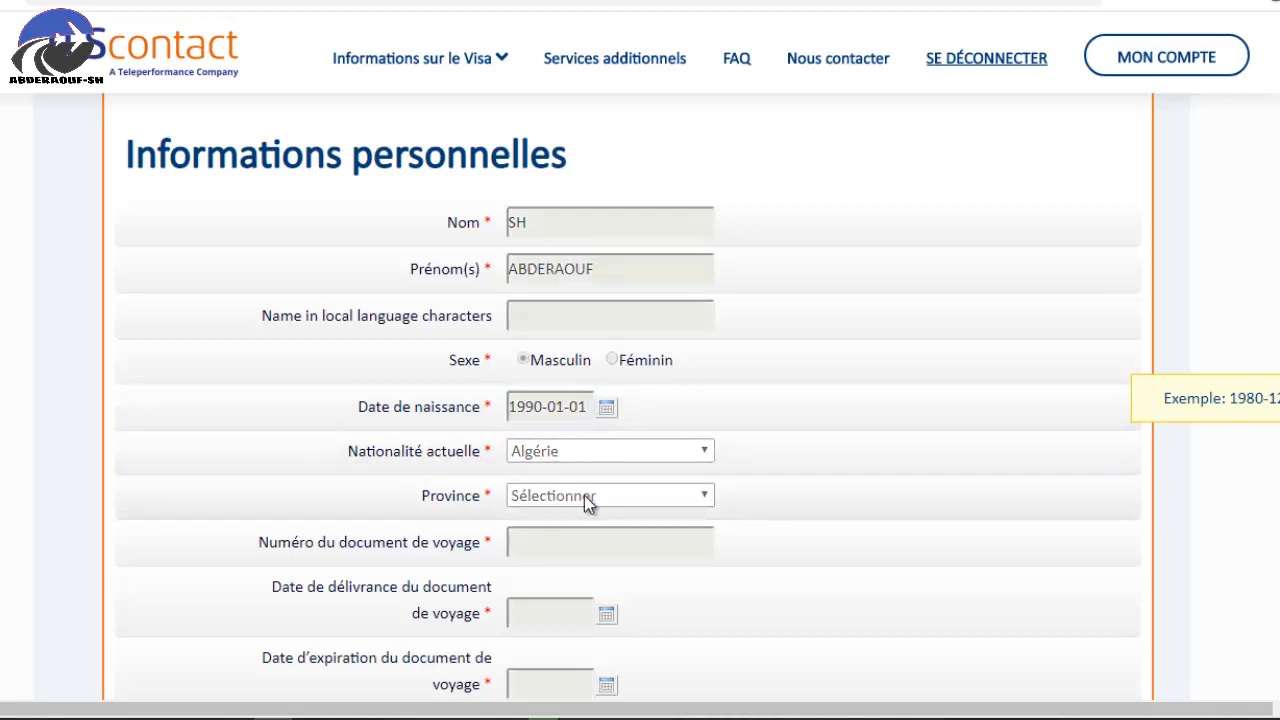
{"action": "scroll", "coordinate": [822, 484], "scroll_direction": "down", "scroll_amount": 1}
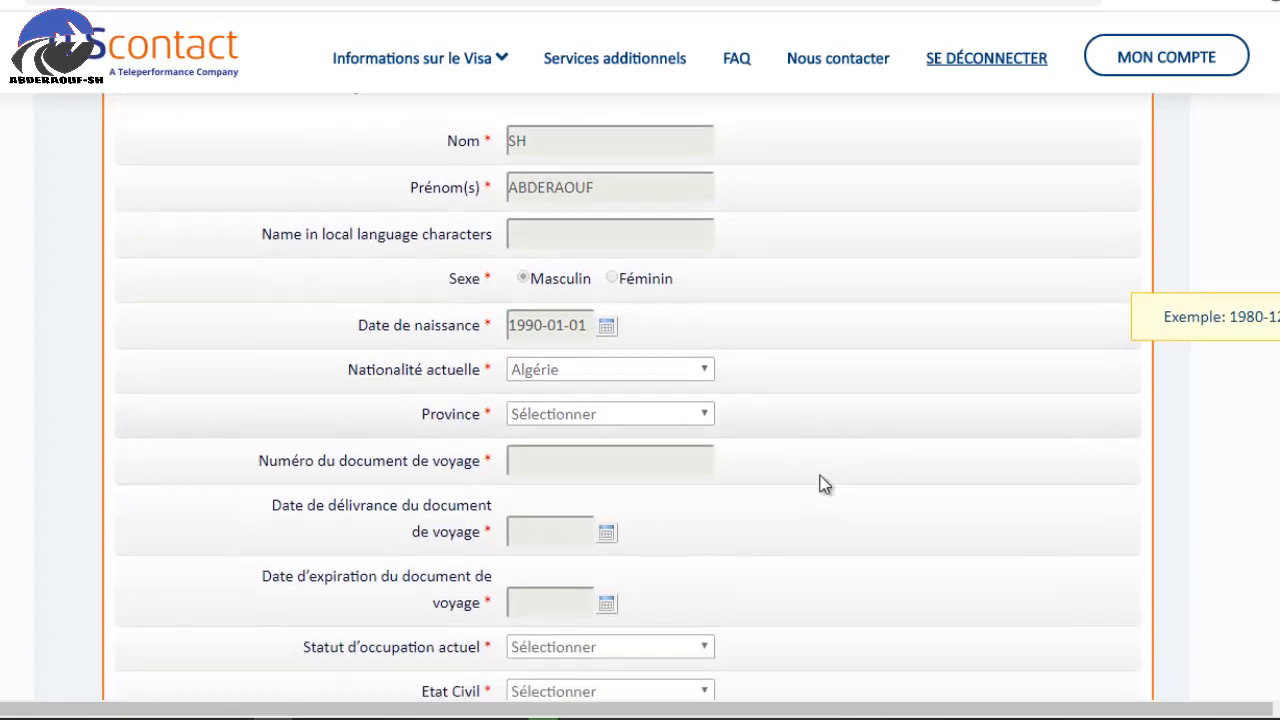
{"action": "left_click", "coordinate": [622, 400]}
{"action": "left_click", "coordinate": [560, 2]}
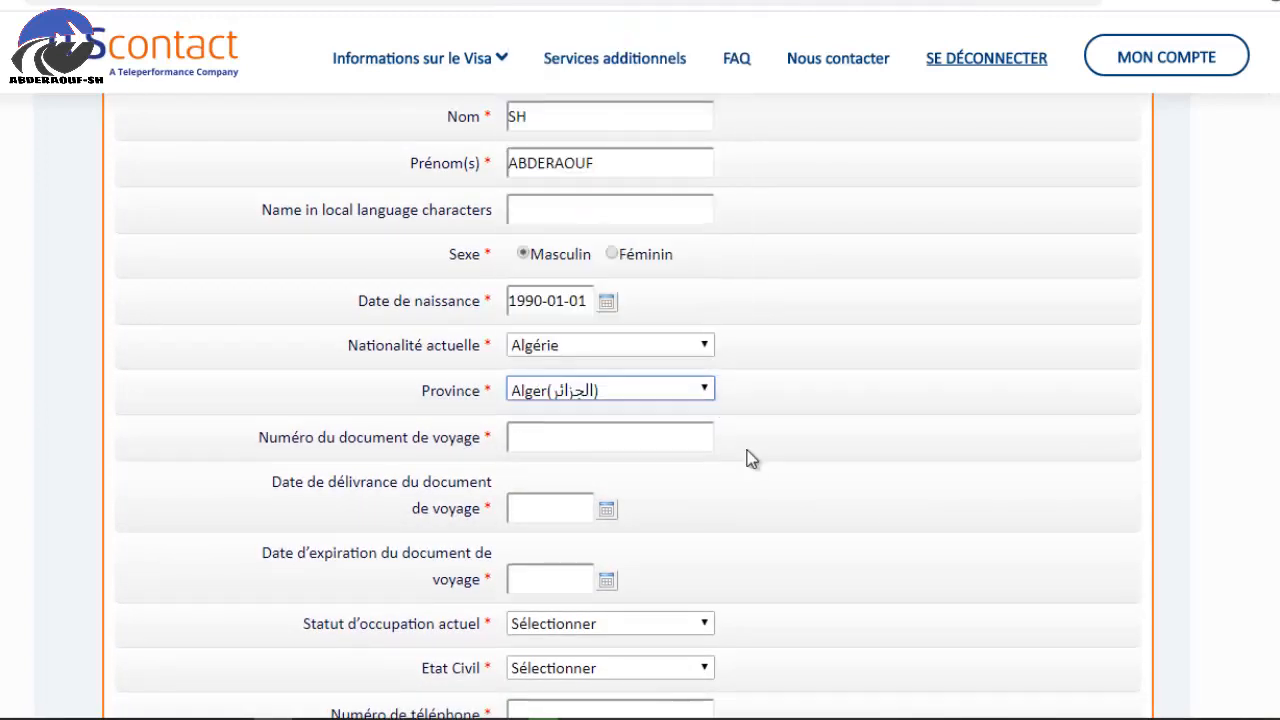
Enter the travel document number and issue date 2020-01-01.
{"action": "left_click", "coordinate": [589, 438]}
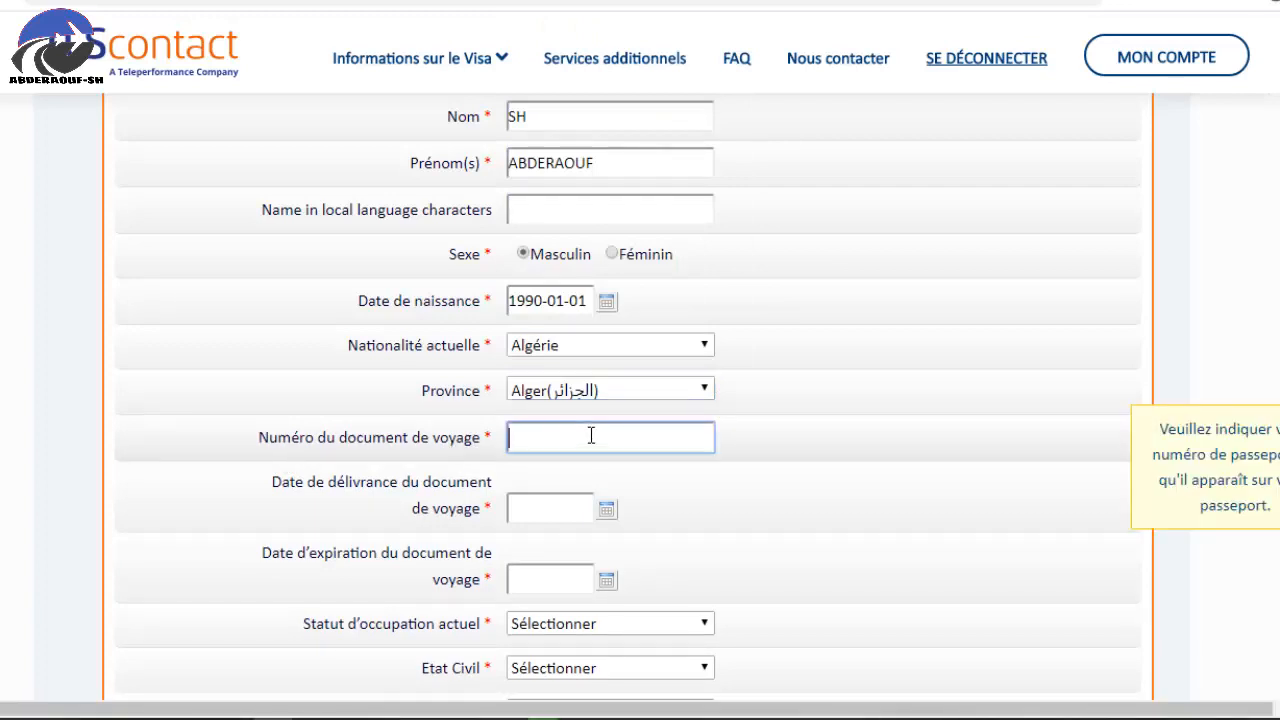
{"action": "type", "text": "123"}
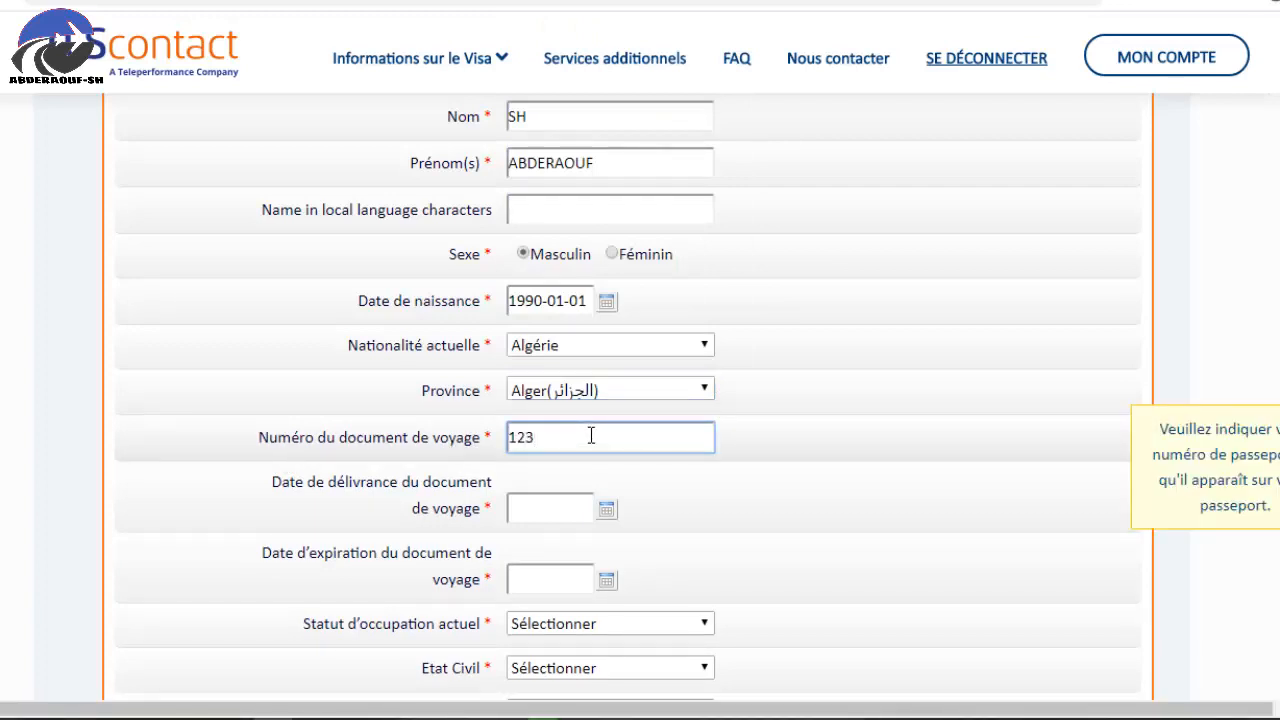
{"action": "type", "text": "654789"}
{"action": "left_click", "coordinate": [521, 509]}
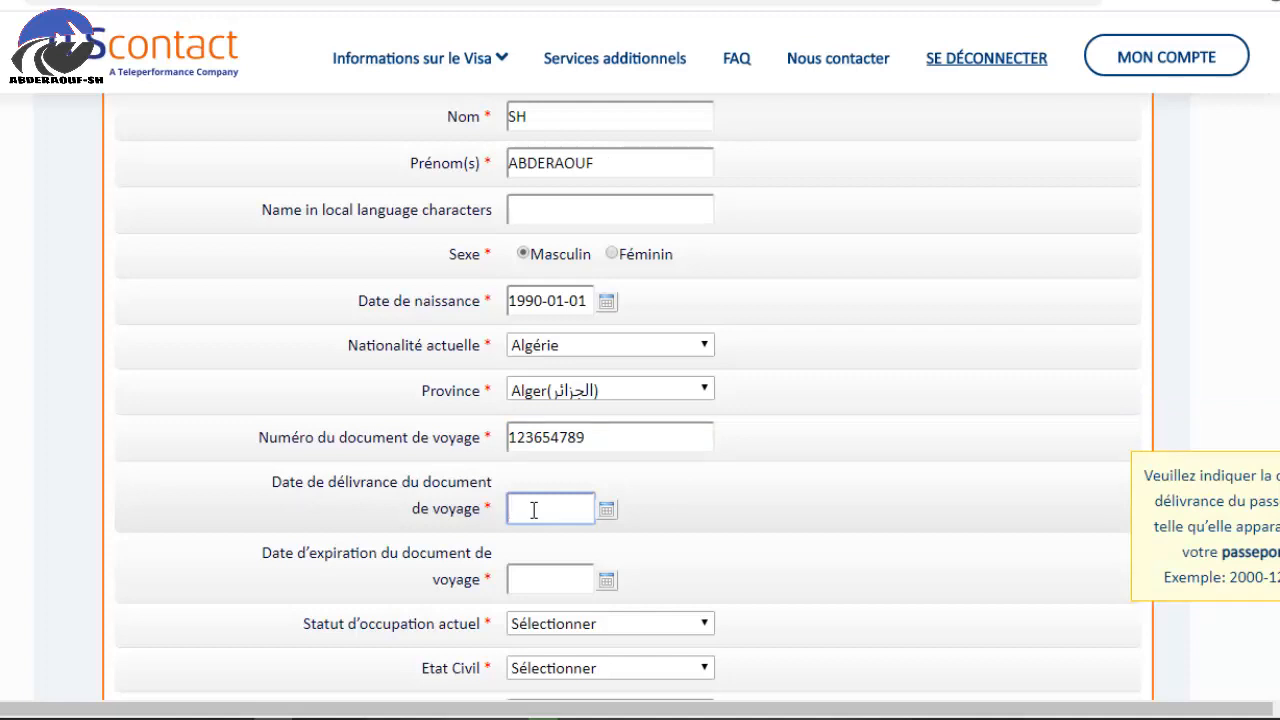
{"action": "type", "text": "2020-01-"}
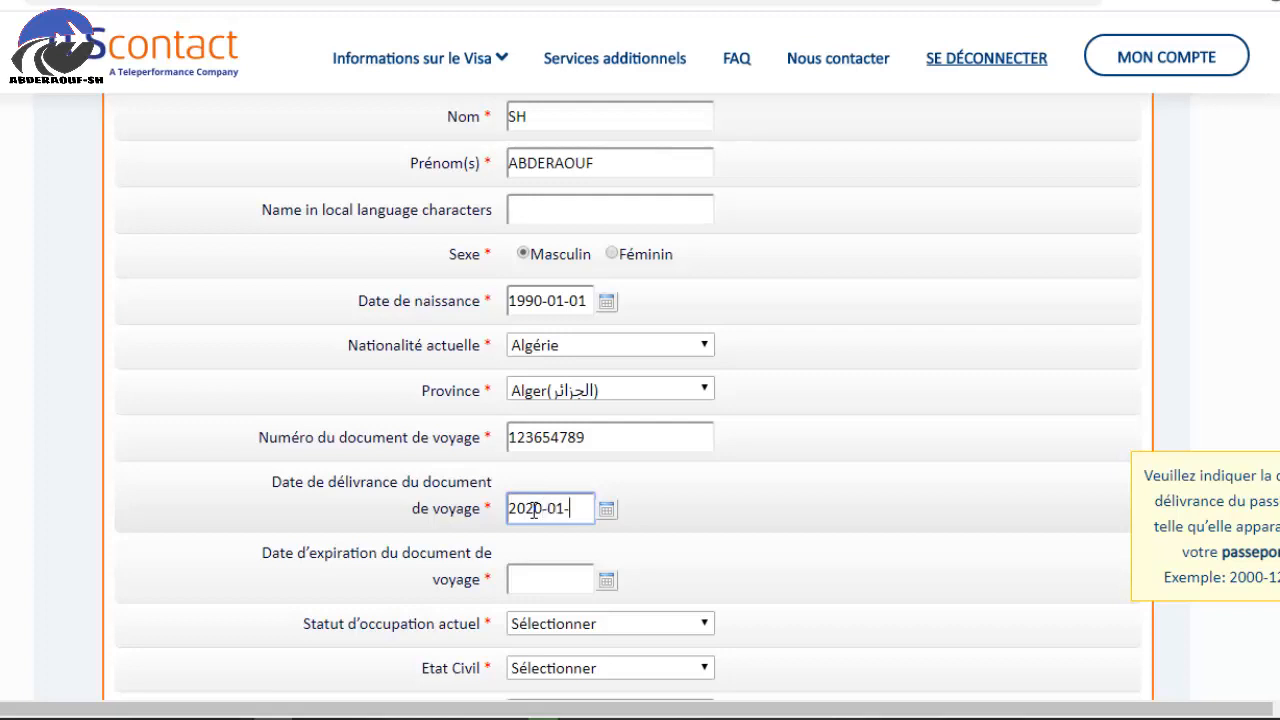
{"action": "type", "text": "01"}
Set expiry date 2030-01-01, occupation Salarié(e) and civil status Célibataire.
{"action": "scroll", "coordinate": [520, 510], "scroll_direction": "down", "scroll_amount": 1}
{"action": "left_click", "coordinate": [533, 477]}
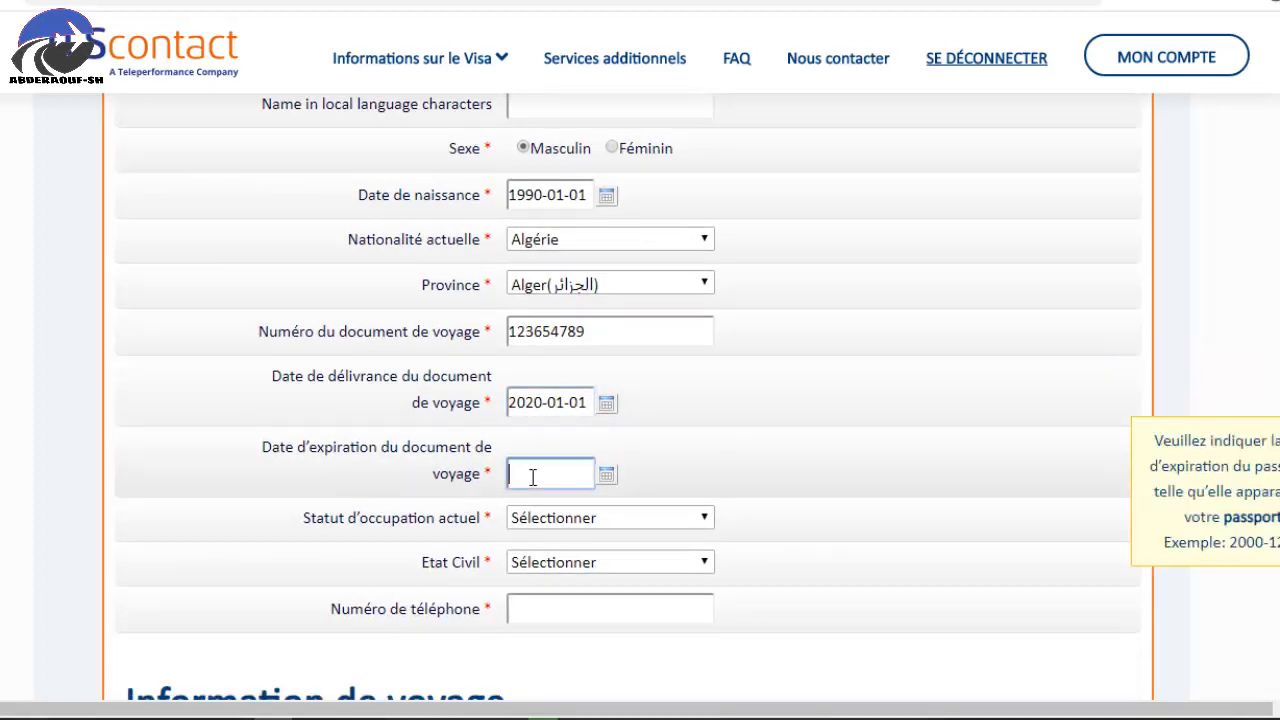
{"action": "type", "text": "2030-01-01"}
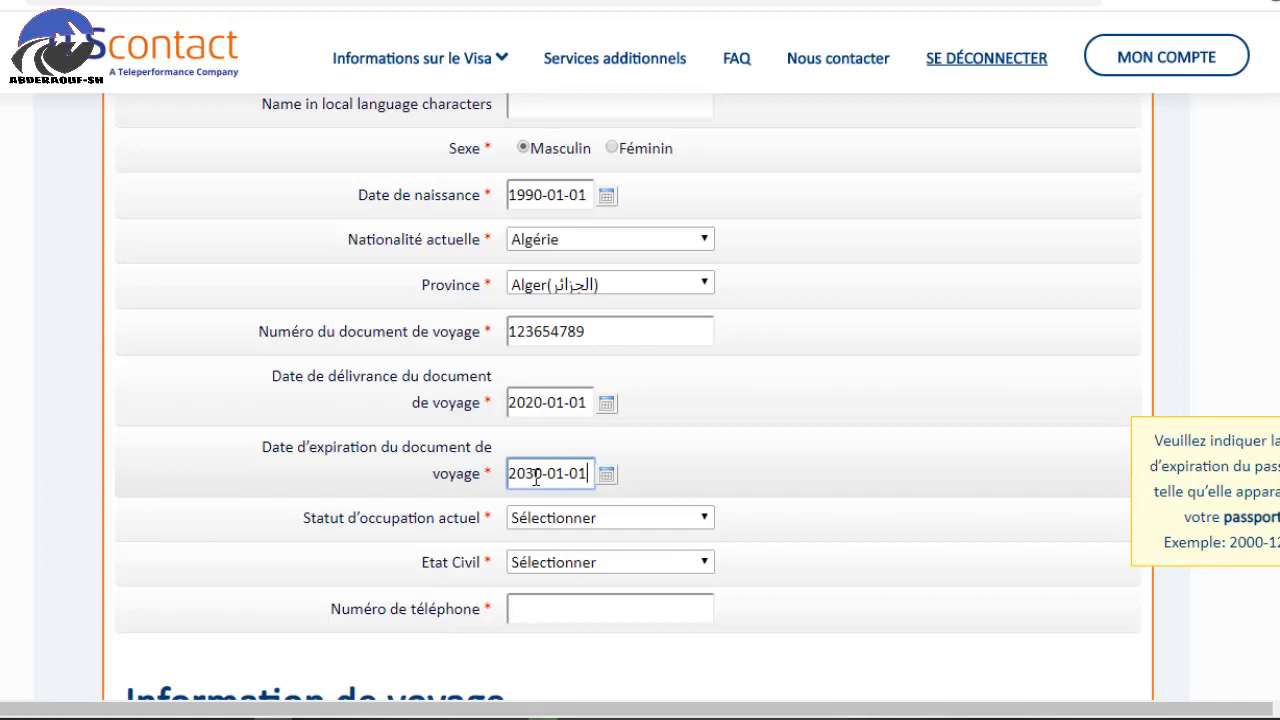
{"action": "left_click", "coordinate": [525, 527]}
{"action": "left_click", "coordinate": [545, 279]}
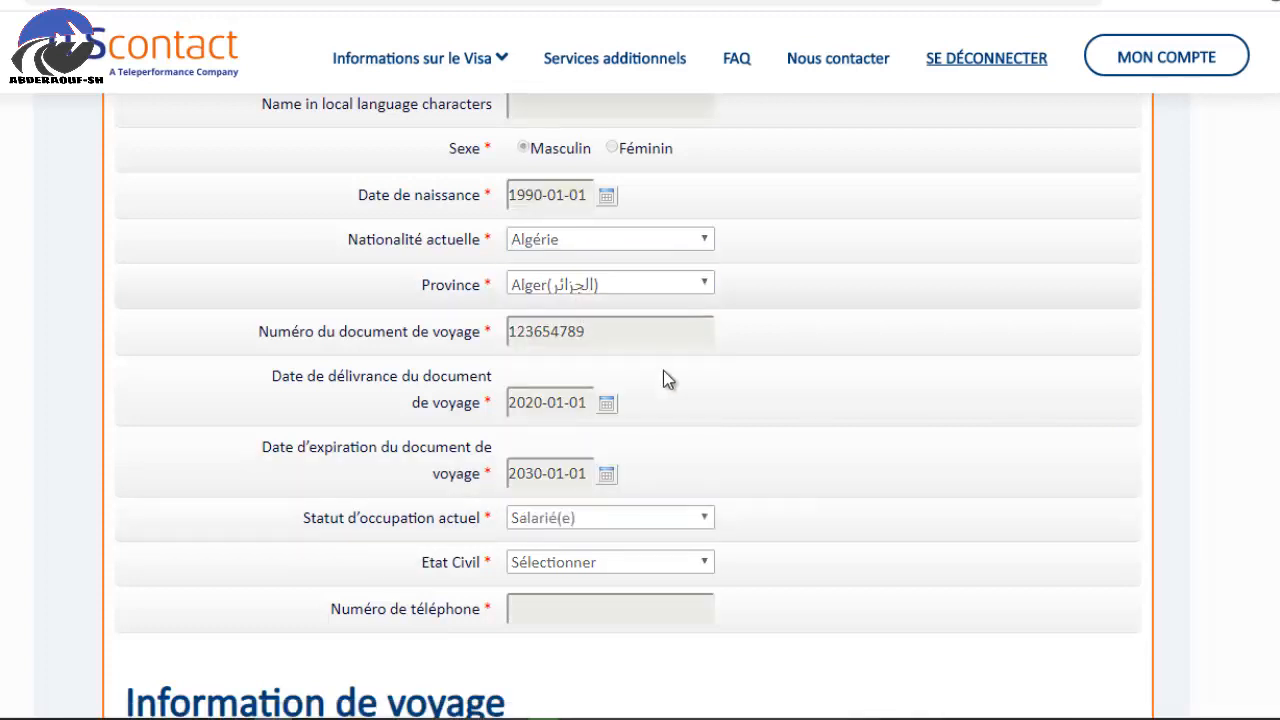
{"action": "scroll", "coordinate": [680, 400], "scroll_direction": "down", "scroll_amount": 2}
{"action": "left_click", "coordinate": [549, 366]}
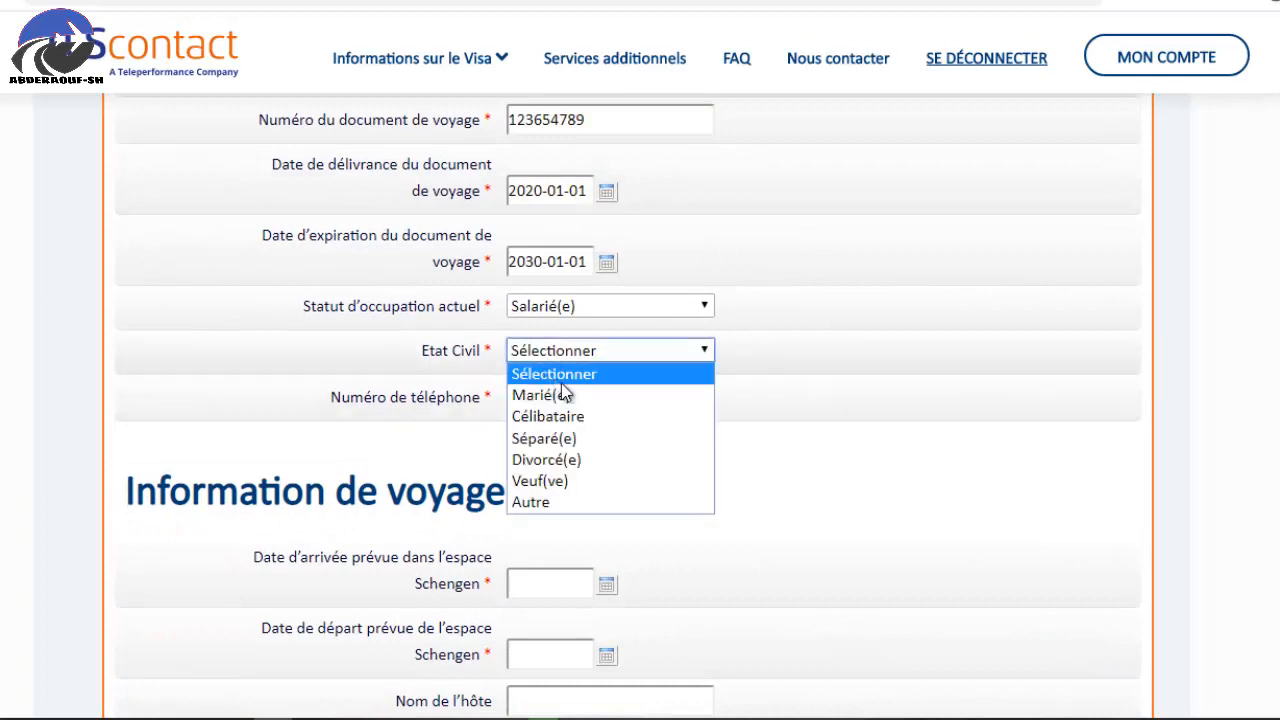
{"action": "left_click", "coordinate": [545, 414]}
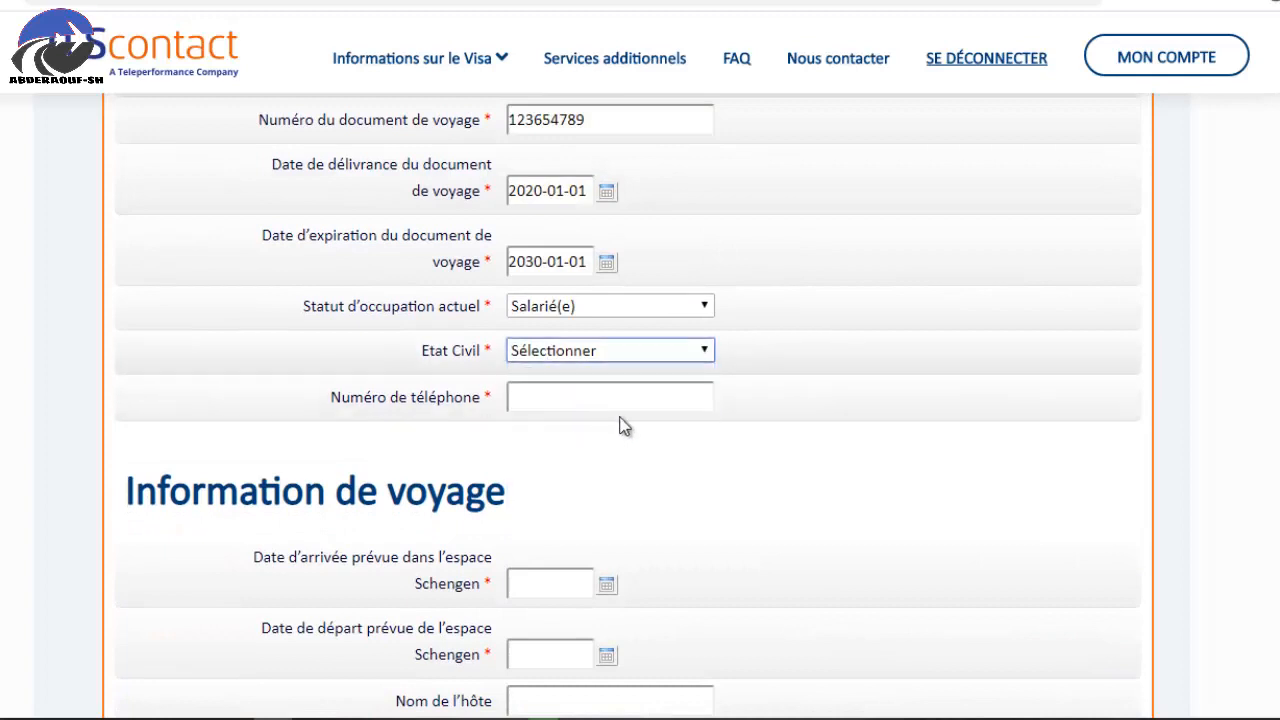
Enter the applicant's phone number starting with country code 213, without the plus sign.
{"action": "left_click", "coordinate": [541, 395]}
{"action": "type", "text": "+"}
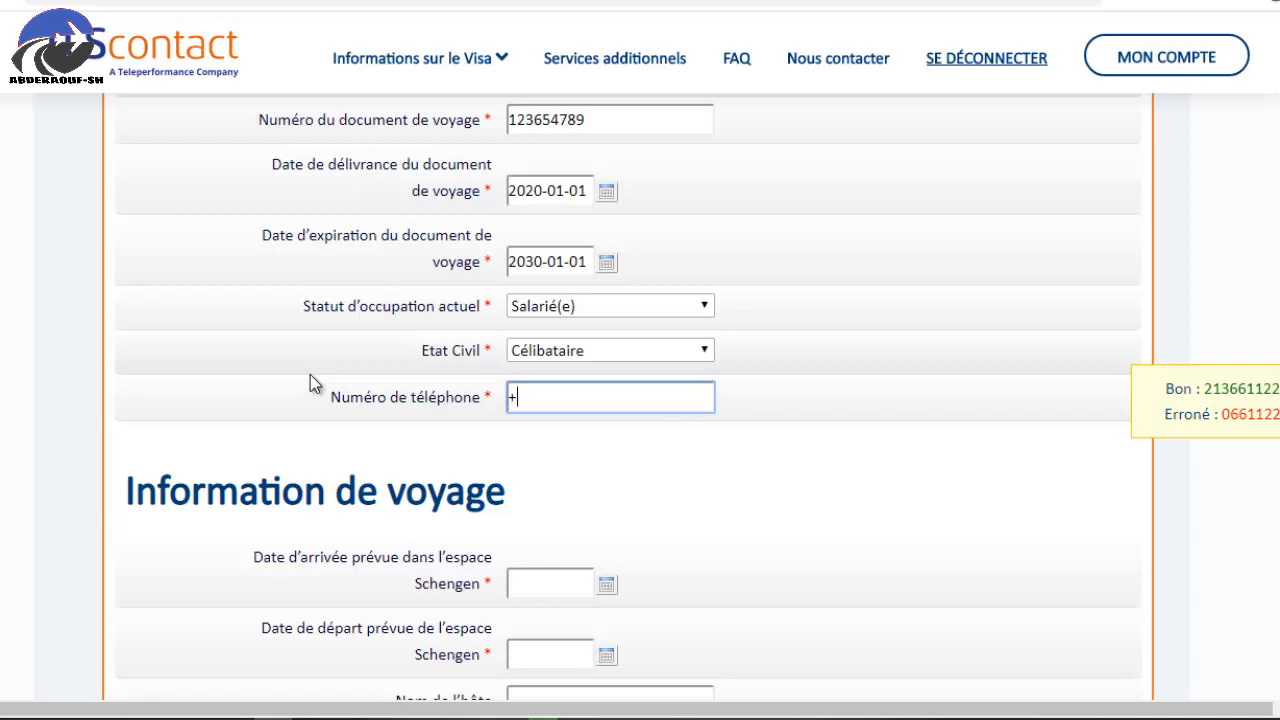
{"action": "key", "text": "BackSpace"}
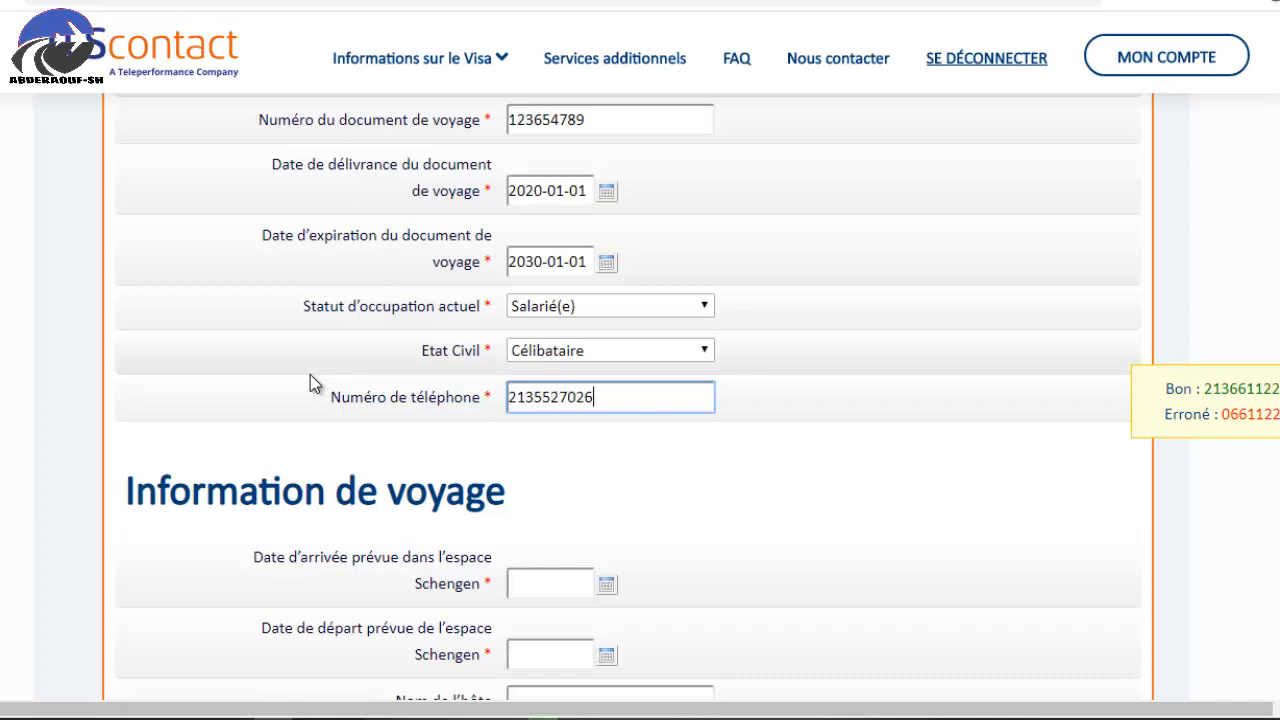
{"action": "scroll", "coordinate": [510, 465], "scroll_direction": "down", "scroll_amount": 1}
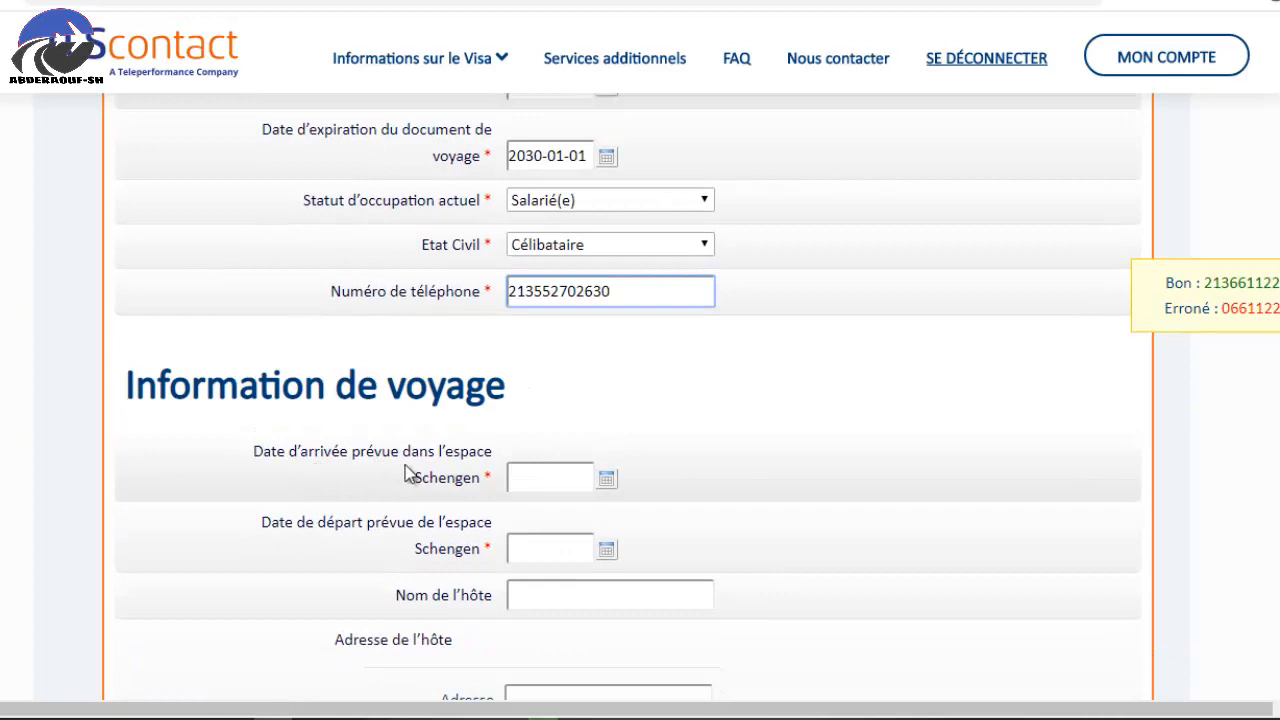
Enter the Schengen arrival date 2020-03-01 and the departure date 2020-03-10.
{"action": "left_click", "coordinate": [540, 482]}
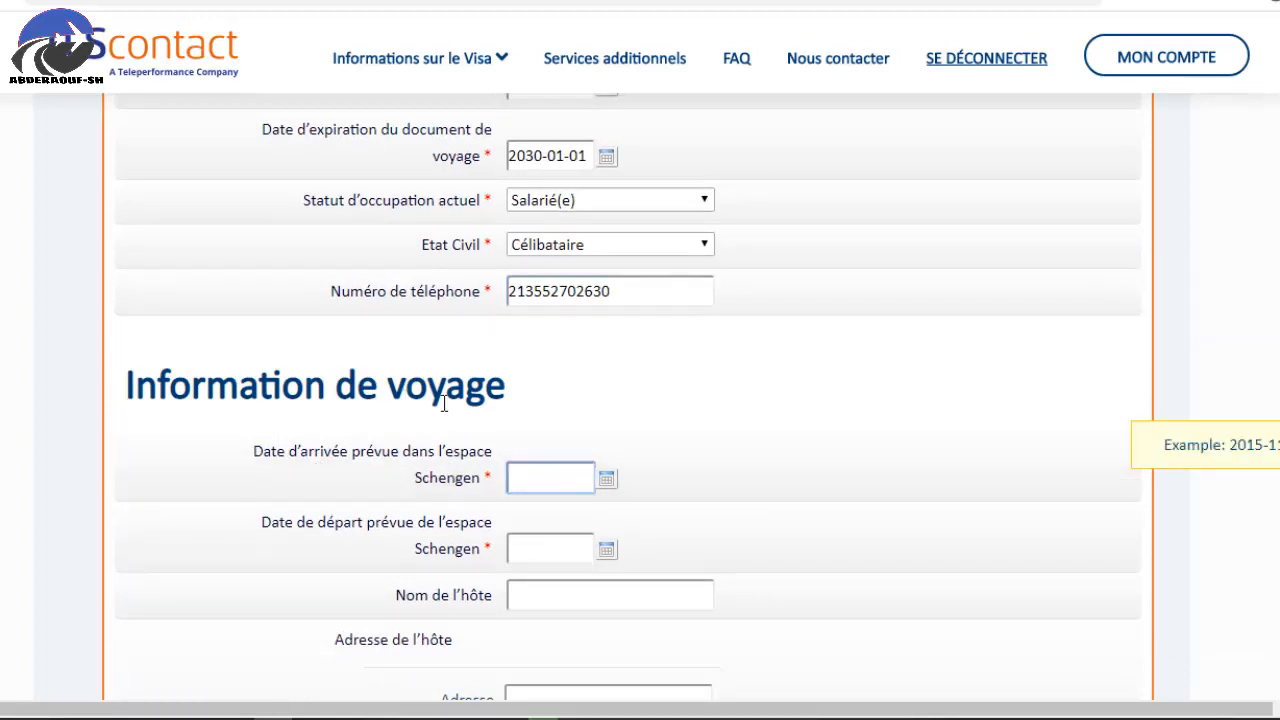
{"action": "type", "text": "2020-03-01"}
{"action": "scroll", "coordinate": [536, 438], "scroll_direction": "down", "scroll_amount": 1}
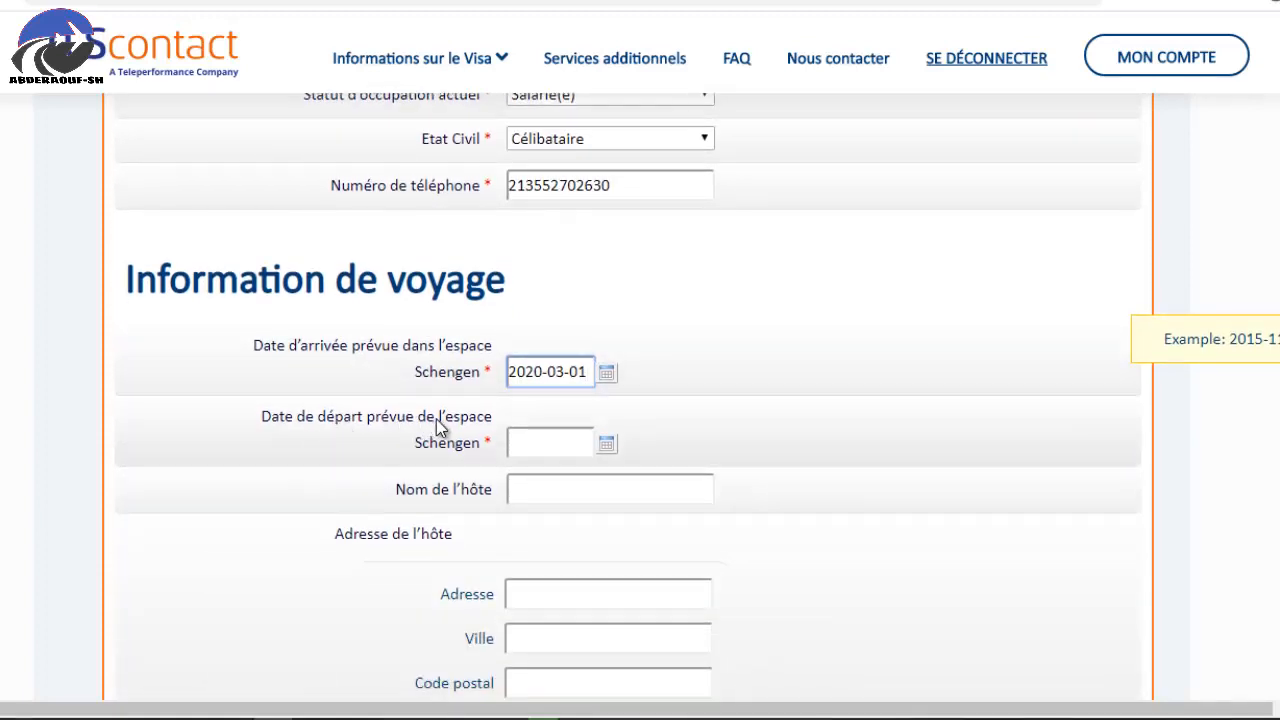
{"action": "left_click", "coordinate": [549, 445]}
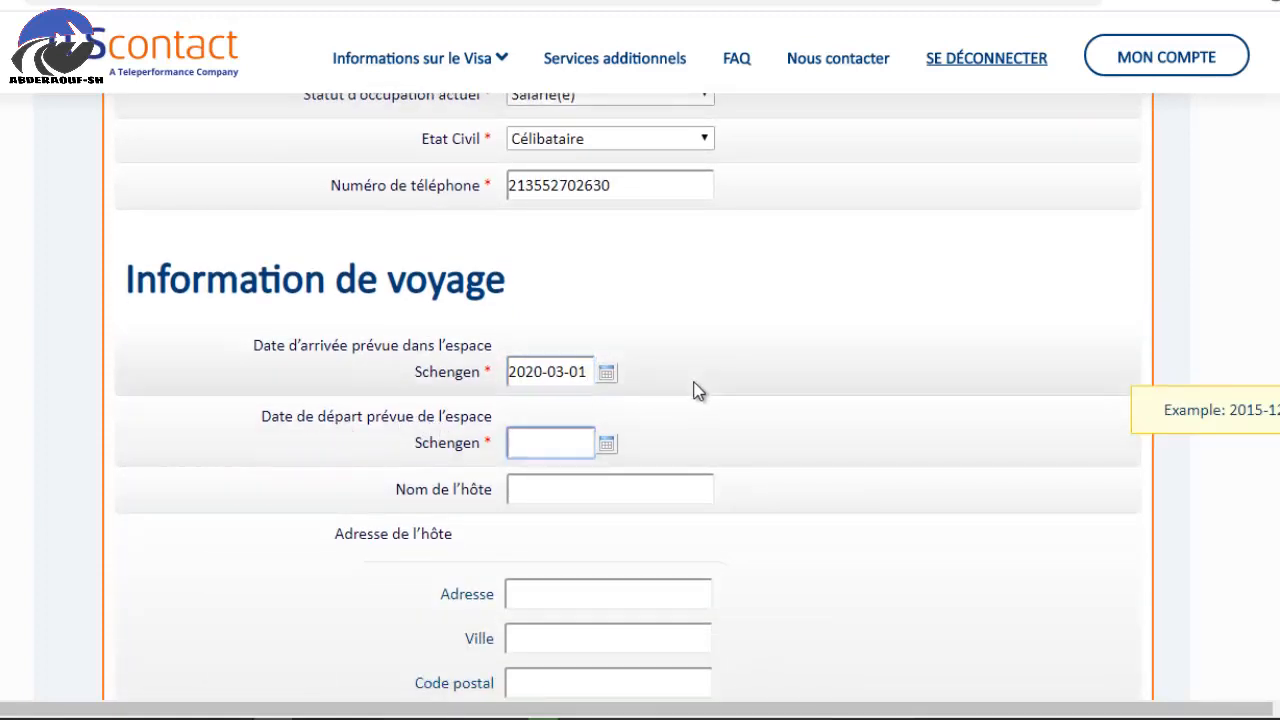
{"action": "type", "text": "2020-03-10"}
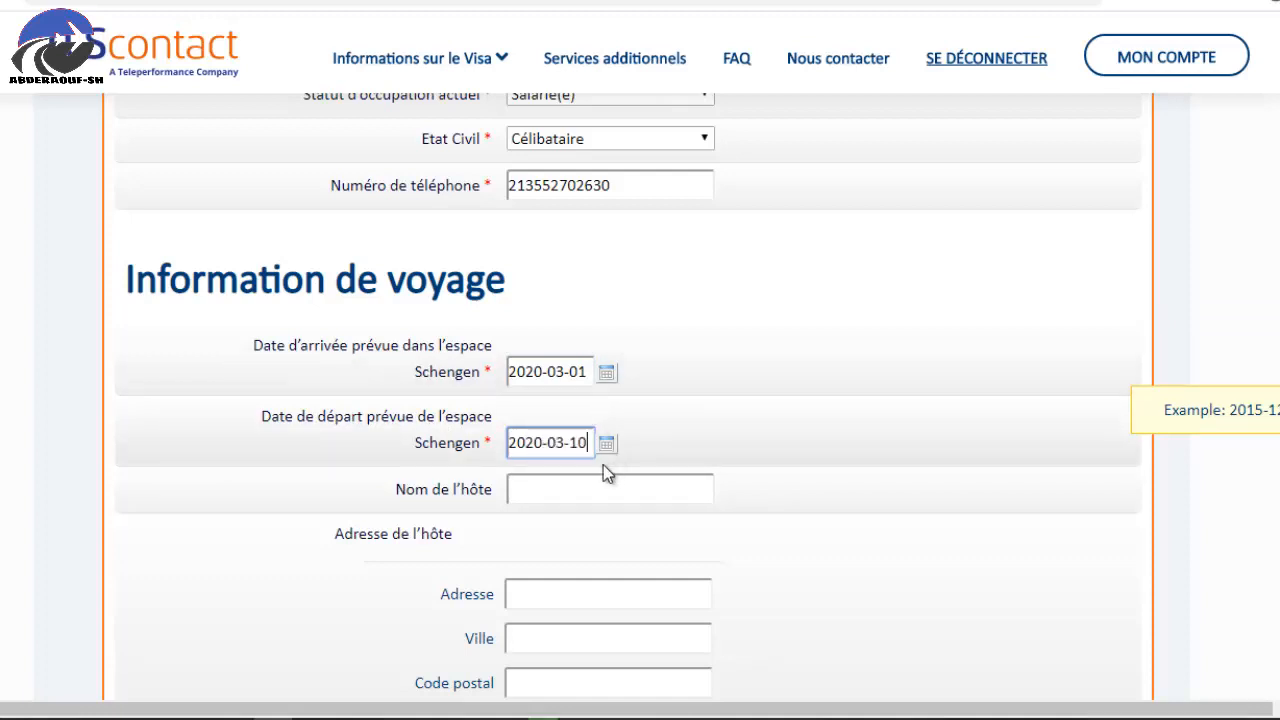
{"action": "scroll", "coordinate": [686, 443], "scroll_direction": "down", "scroll_amount": 1}
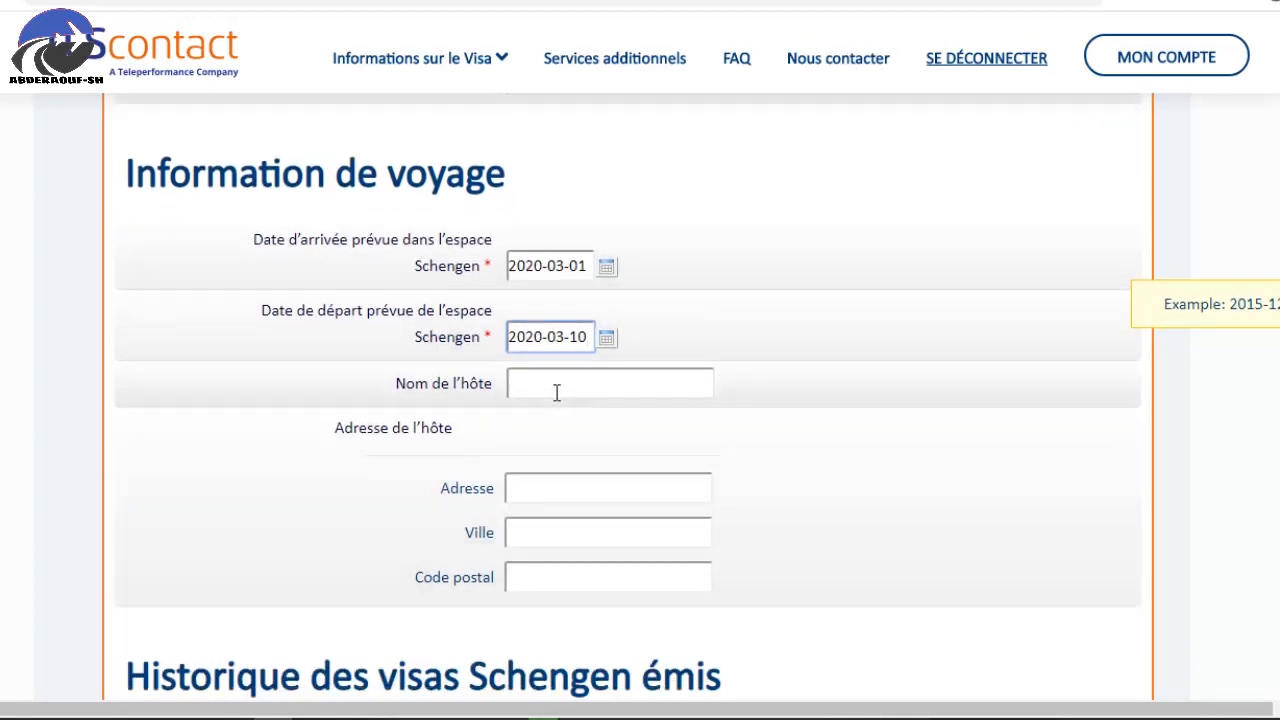
{"action": "scroll", "coordinate": [557, 391], "scroll_direction": "down", "scroll_amount": 4}
{"action": "scroll", "coordinate": [556, 395], "scroll_direction": "up", "scroll_amount": 4}
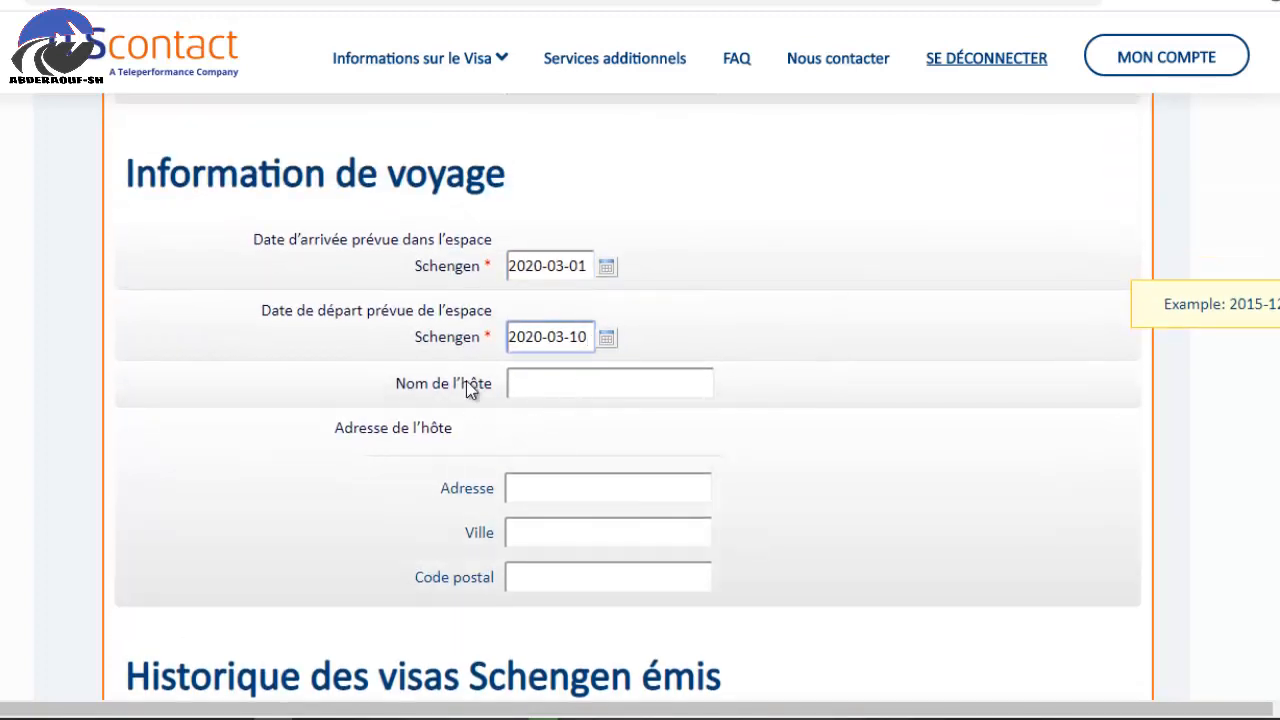
Answer Non to holding previous Schengen visas in the last three years.
{"action": "left_click", "coordinate": [493, 396]}
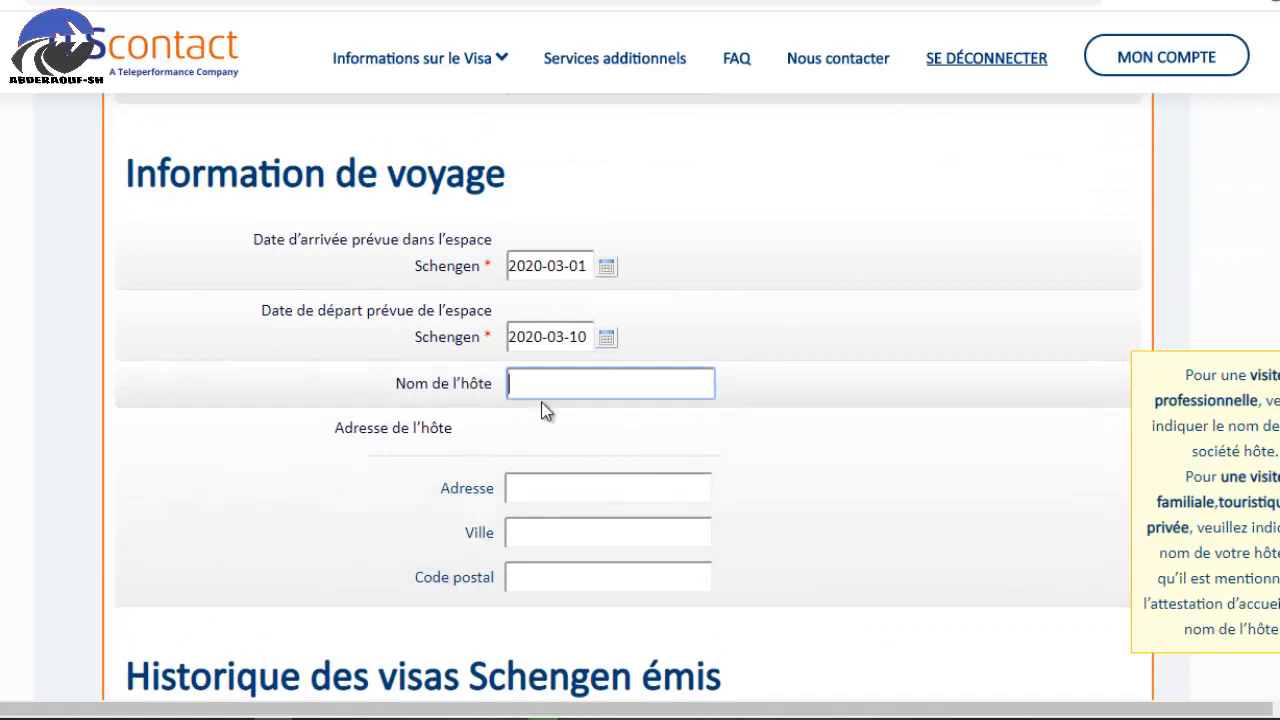
{"action": "scroll", "coordinate": [556, 400], "scroll_direction": "down", "scroll_amount": 1}
{"action": "scroll", "coordinate": [562, 392], "scroll_direction": "down", "scroll_amount": 3}
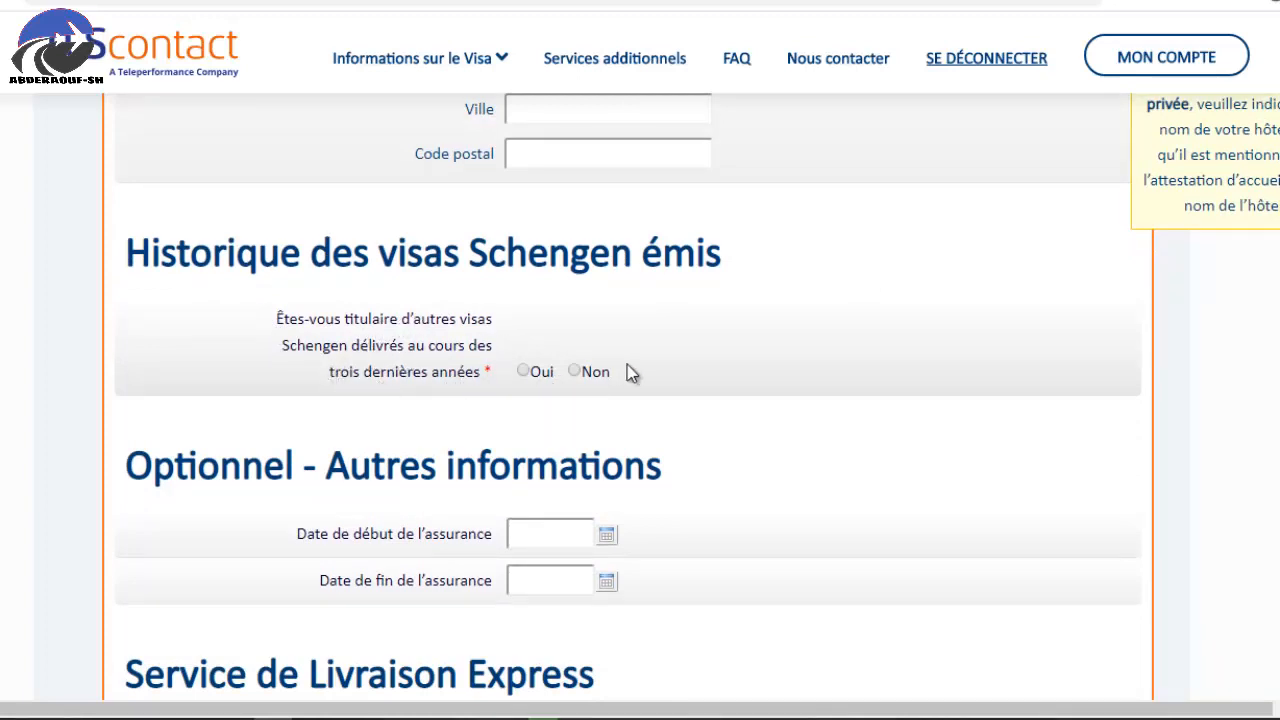
{"action": "left_click", "coordinate": [526, 374]}
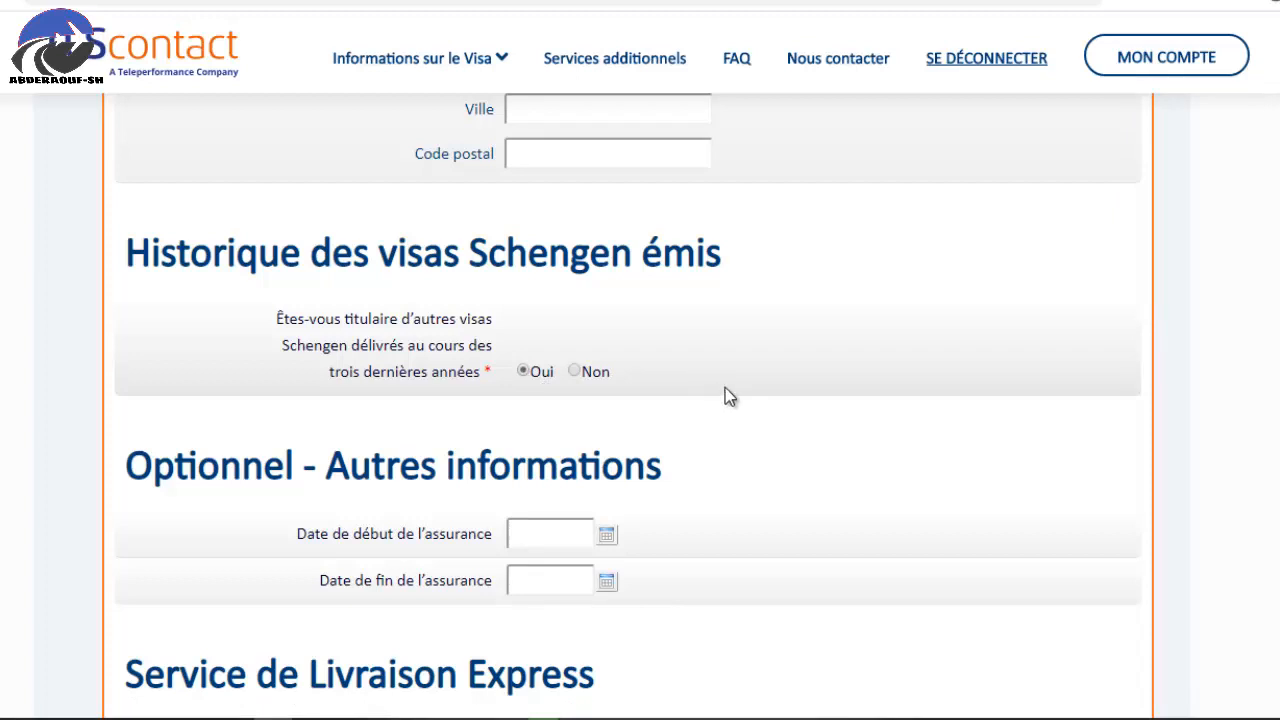
{"action": "scroll", "coordinate": [687, 353], "scroll_direction": "down", "scroll_amount": 1}
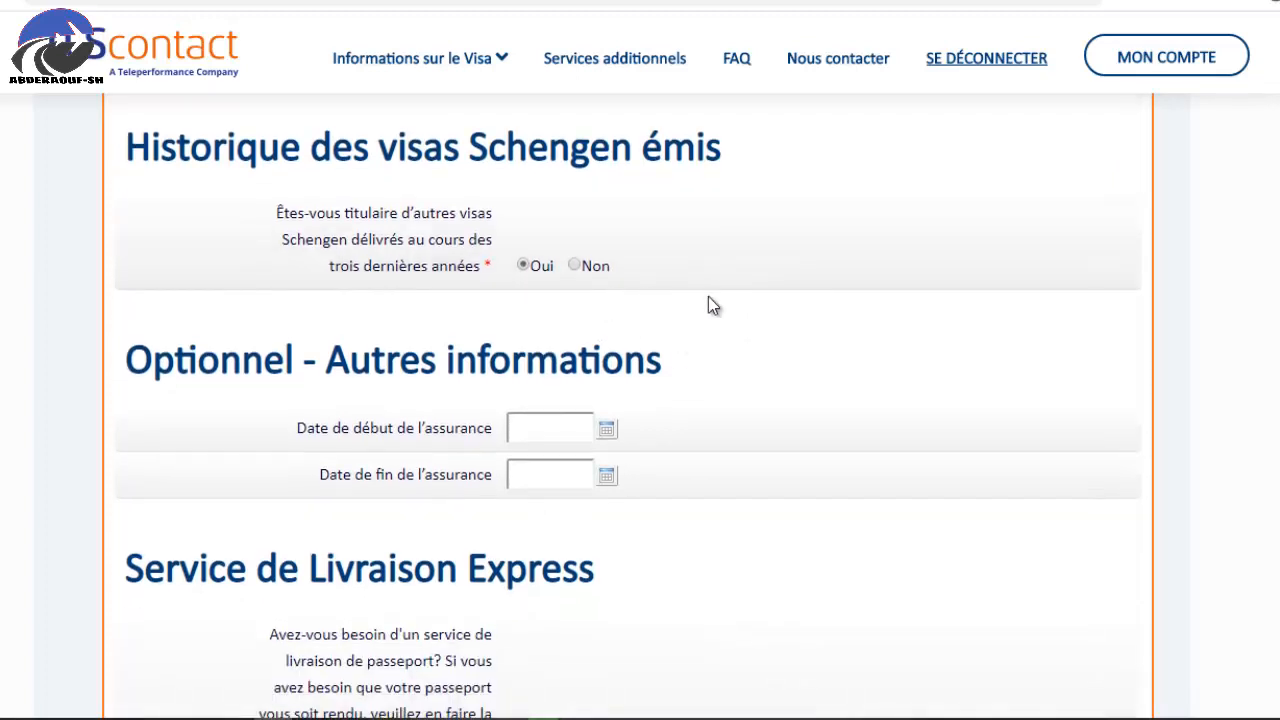
{"action": "scroll", "coordinate": [630, 335], "scroll_direction": "up", "scroll_amount": 1}
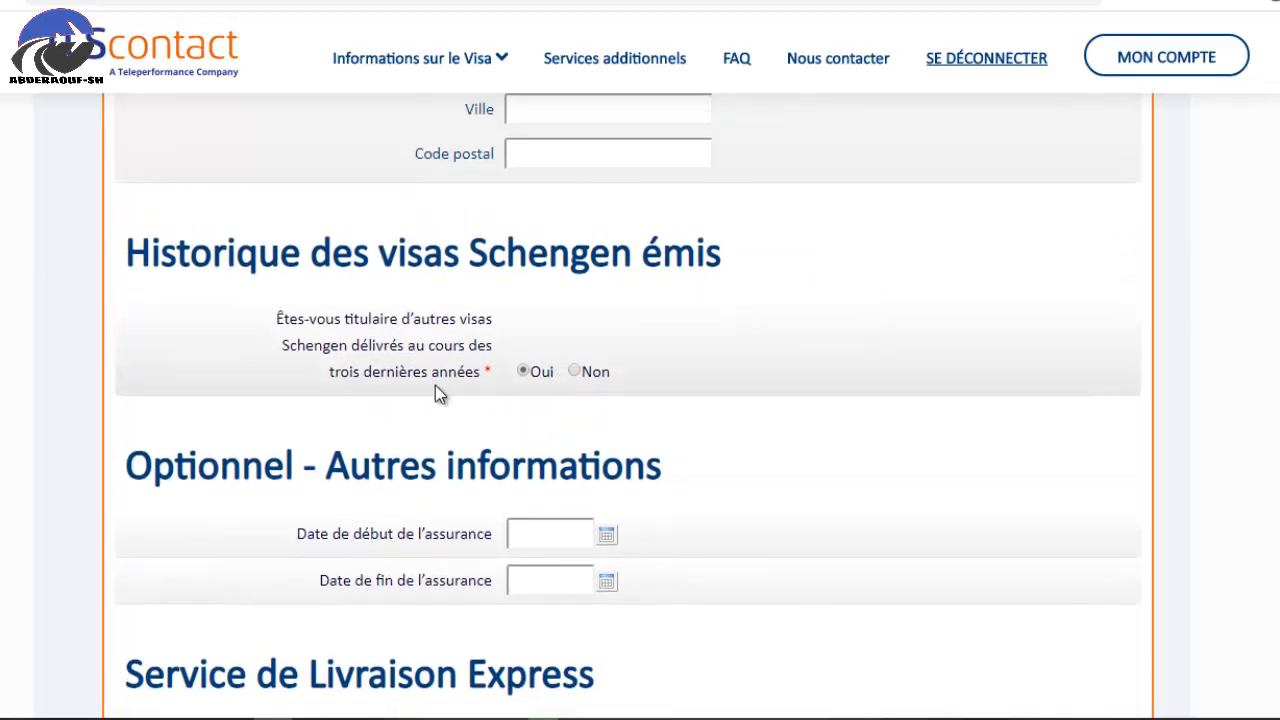
{"action": "left_click", "coordinate": [576, 372]}
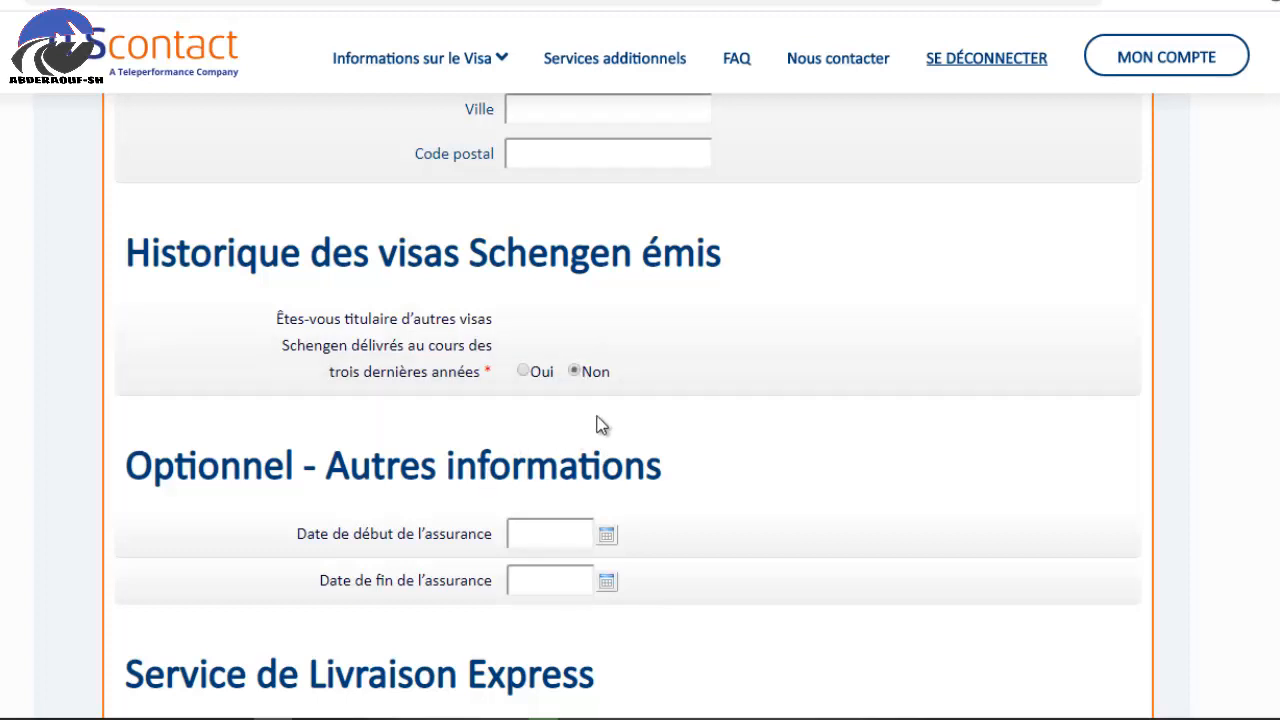
Decline the express passport delivery service by selecting Non.
{"action": "scroll", "coordinate": [650, 410], "scroll_direction": "down", "scroll_amount": 1}
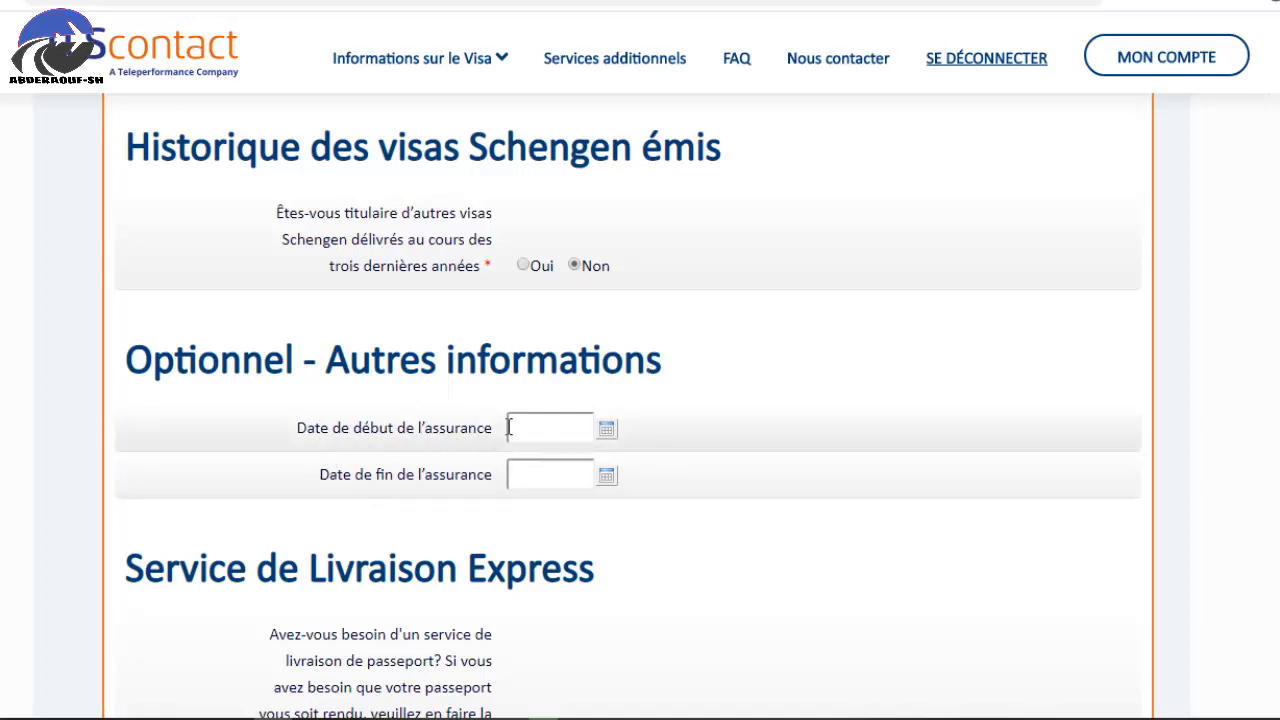
{"action": "scroll", "coordinate": [650, 400], "scroll_direction": "down", "scroll_amount": 1}
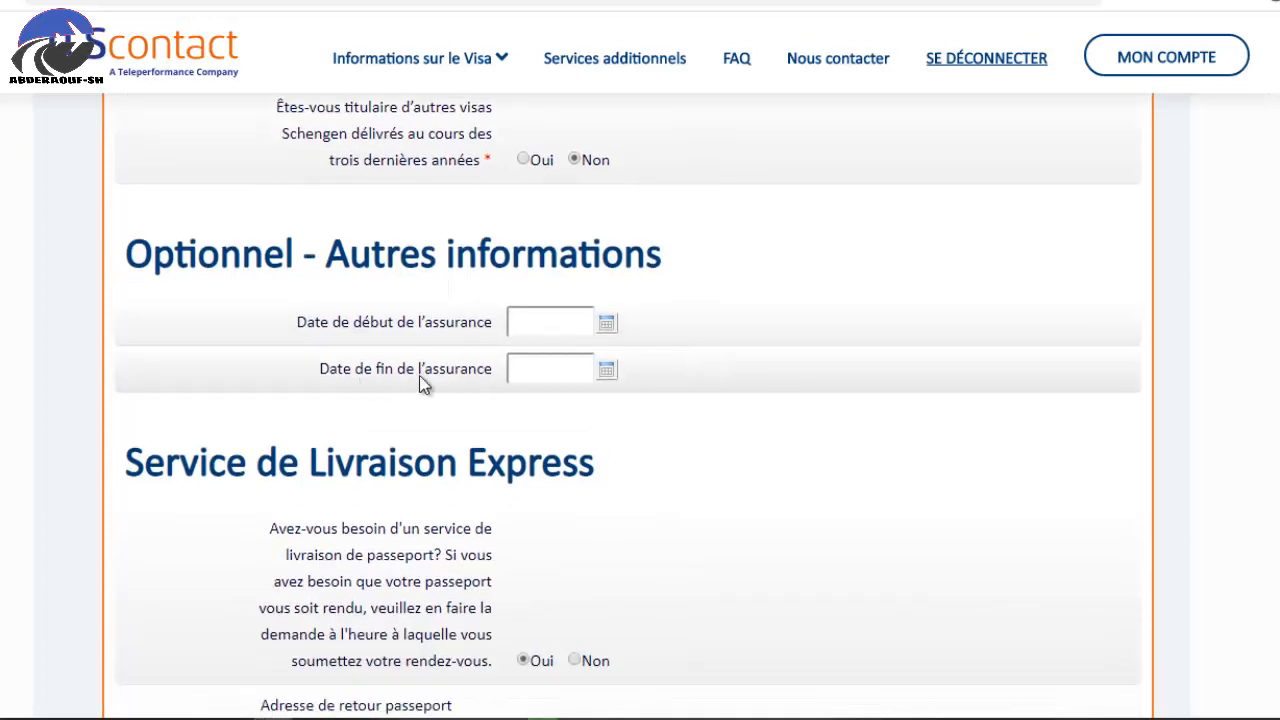
{"action": "scroll", "coordinate": [560, 371], "scroll_direction": "down", "scroll_amount": 2}
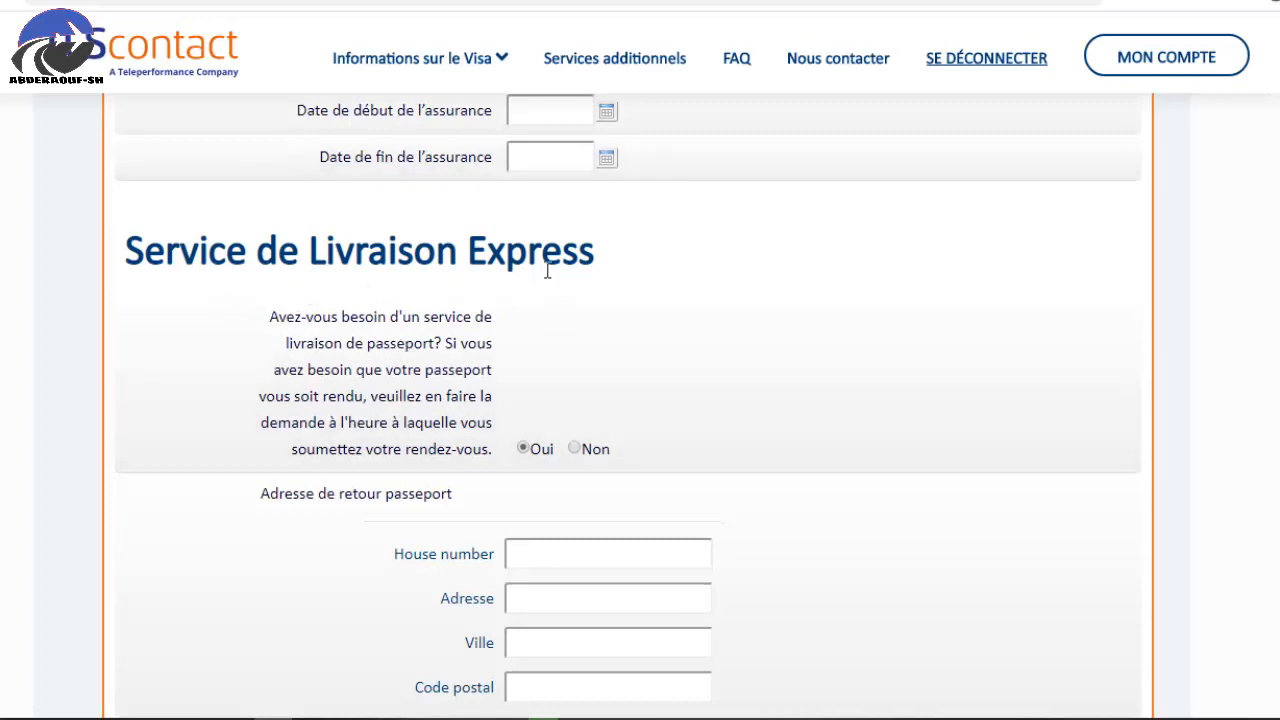
{"action": "scroll", "coordinate": [630, 295], "scroll_direction": "down", "scroll_amount": 1}
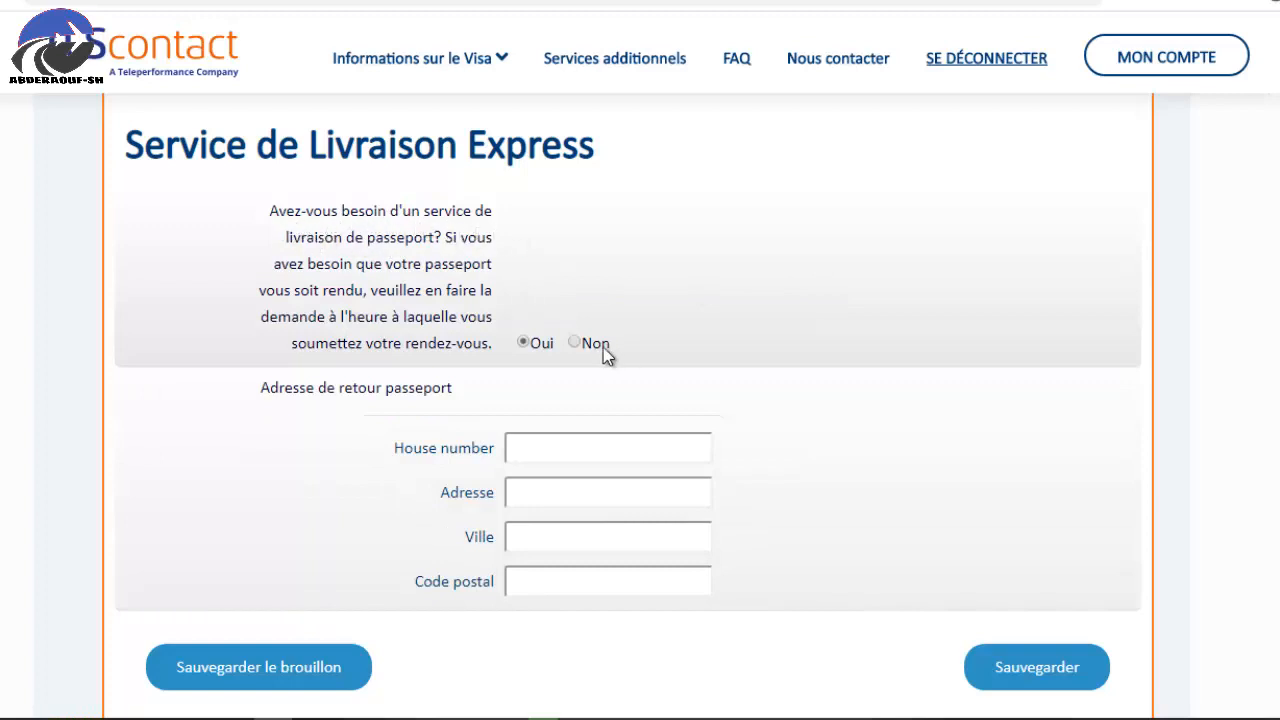
{"action": "left_click", "coordinate": [574, 344]}
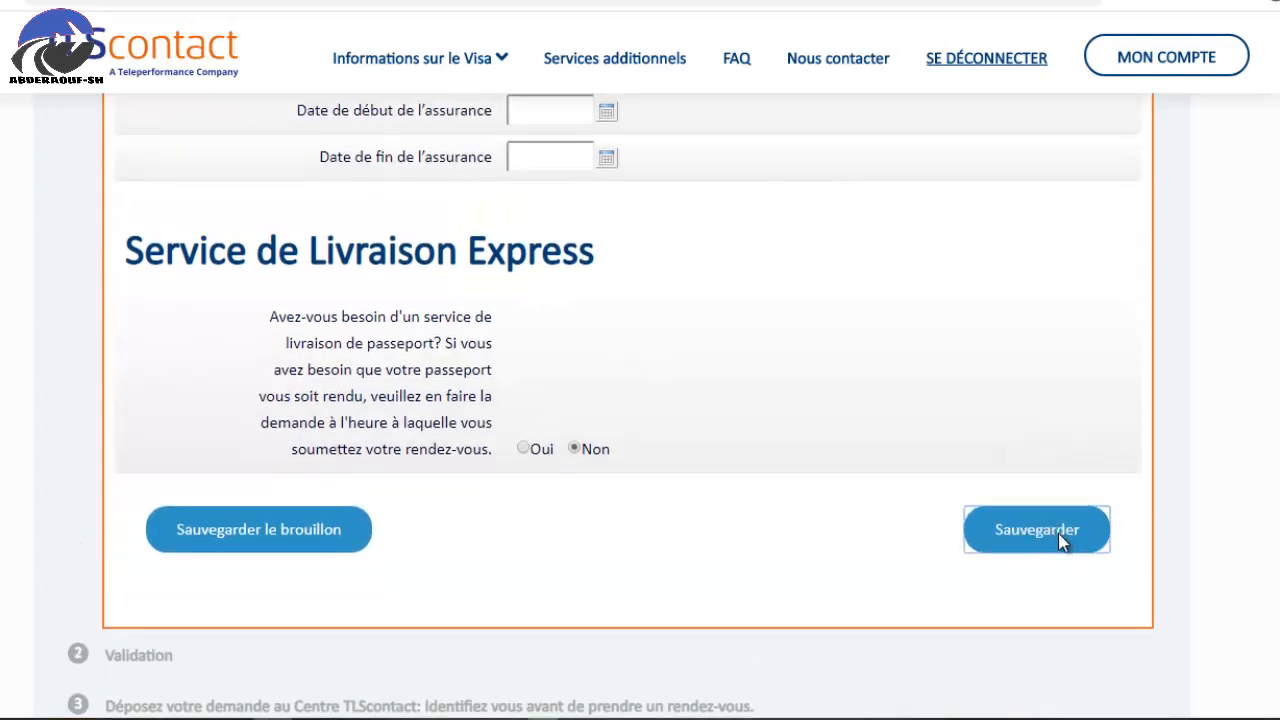
{"action": "scroll", "coordinate": [1150, 556], "scroll_direction": "up", "scroll_amount": 10}
Replace the rejected passport number with a new travel document number.
{"action": "scroll", "coordinate": [1106, 528], "scroll_direction": "up", "scroll_amount": 3}
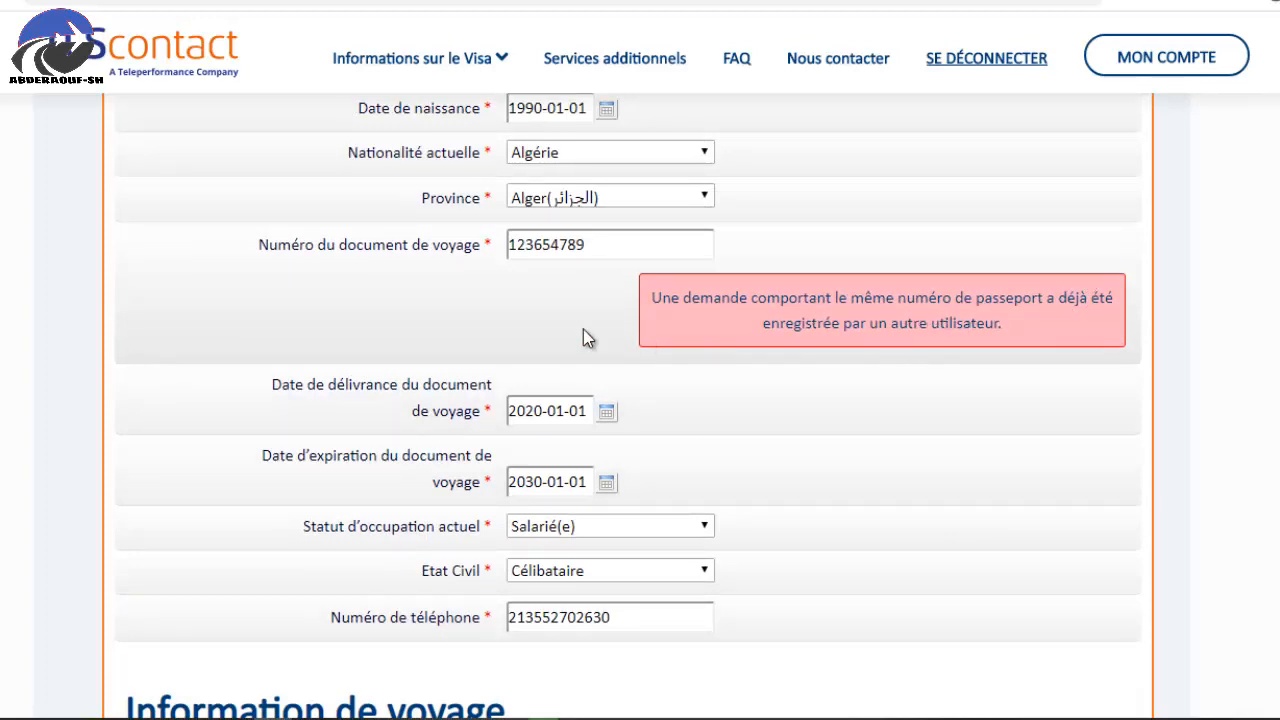
{"action": "left_click", "coordinate": [609, 243]}
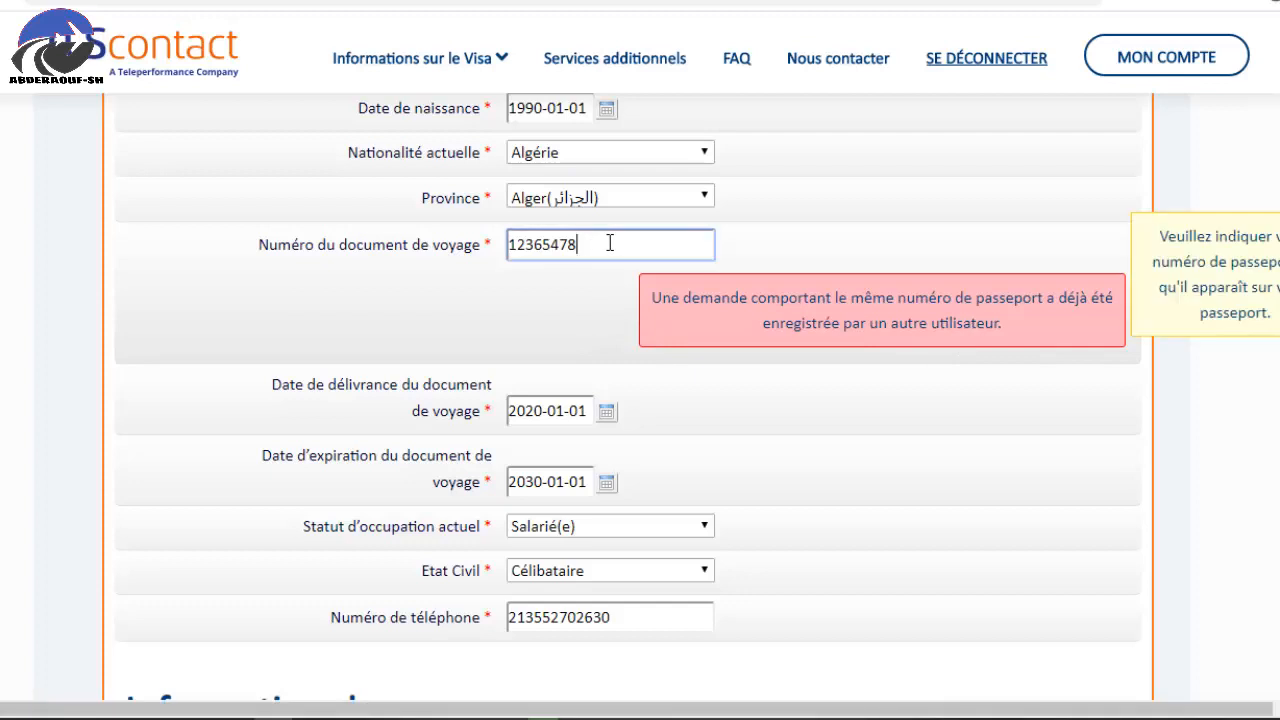
{"action": "key", "text": "BackSpace"}
{"action": "key", "text": "BackSpace"}
{"action": "key", "text": "BackSpace"}
{"action": "key", "text": "BackSpace"}
{"action": "key", "text": "BackSpace"}
{"action": "key", "text": "BackSpace"}
{"action": "key", "text": "BackSpace"}
{"action": "key", "text": "BackSpace"}
{"action": "scroll", "coordinate": [660, 430], "scroll_direction": "down", "scroll_amount": 4}
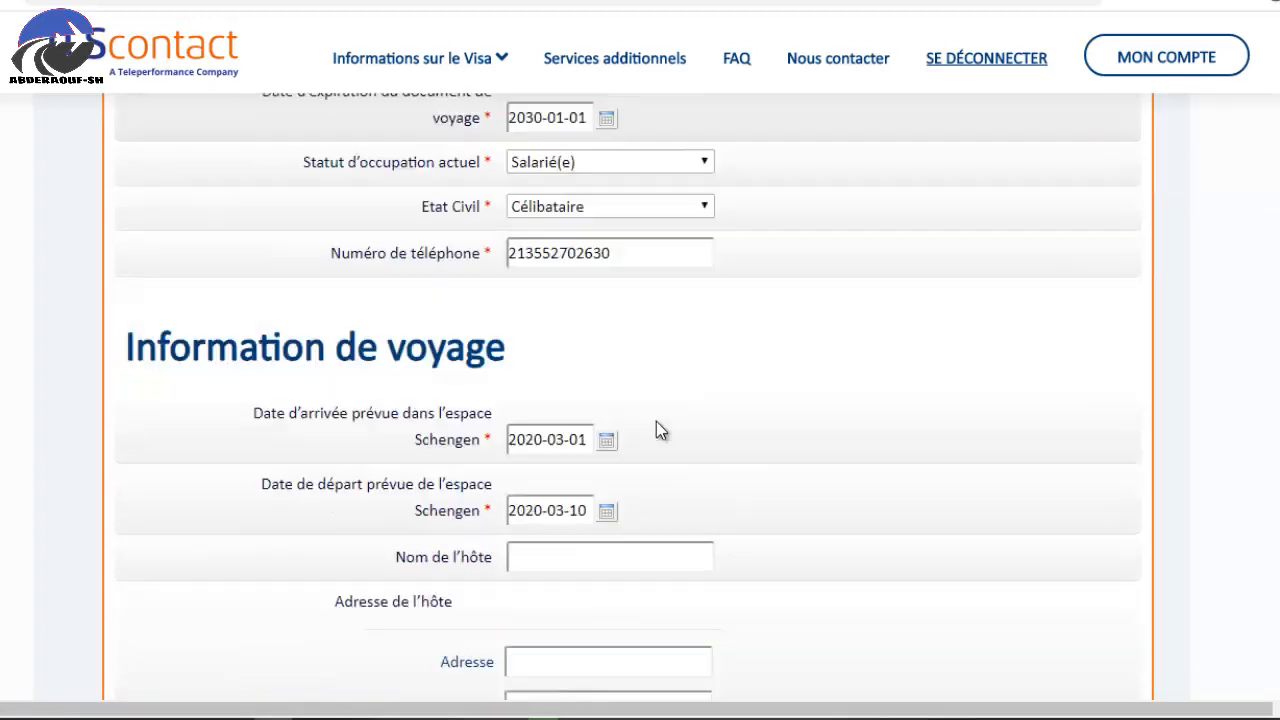
{"action": "scroll", "coordinate": [660, 430], "scroll_direction": "down", "scroll_amount": 9}
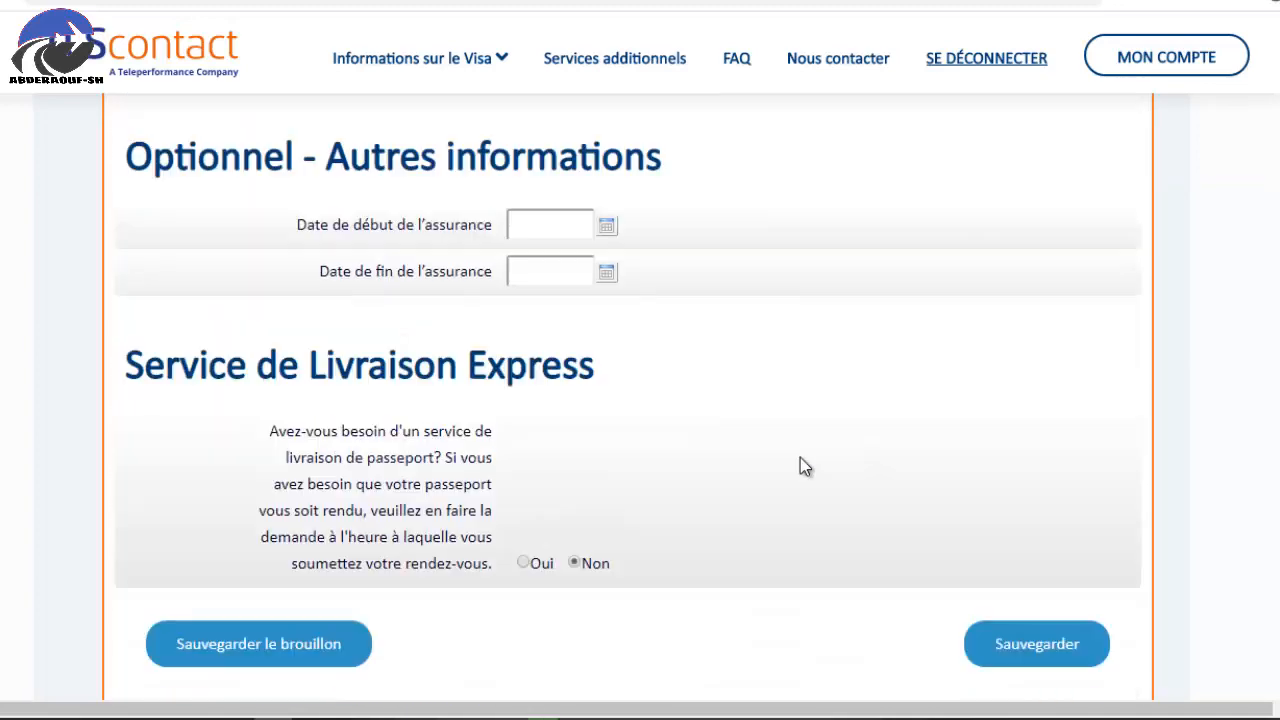
{"action": "scroll", "coordinate": [805, 467], "scroll_direction": "down", "scroll_amount": 2}
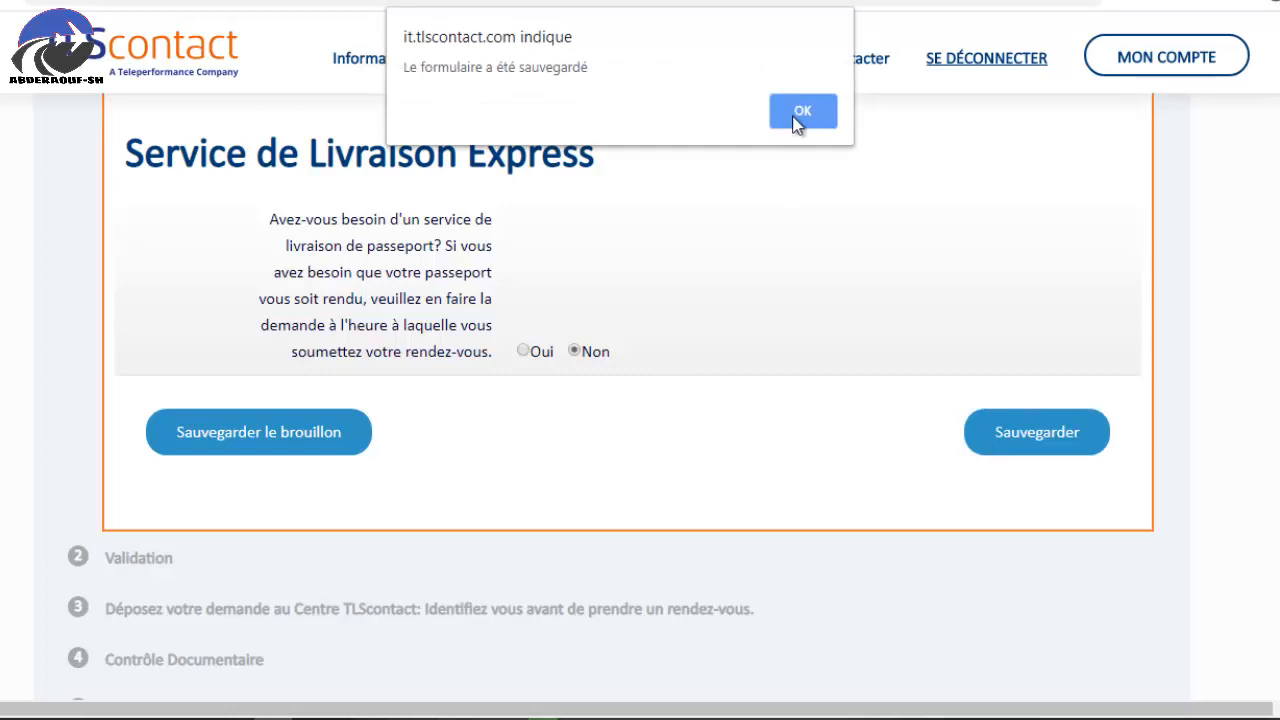
Dismiss the form-saved notice and download the filled-in Schengen application form.
{"action": "left_click", "coordinate": [802, 111]}
{"action": "scroll", "coordinate": [951, 394], "scroll_direction": "down", "scroll_amount": 1}
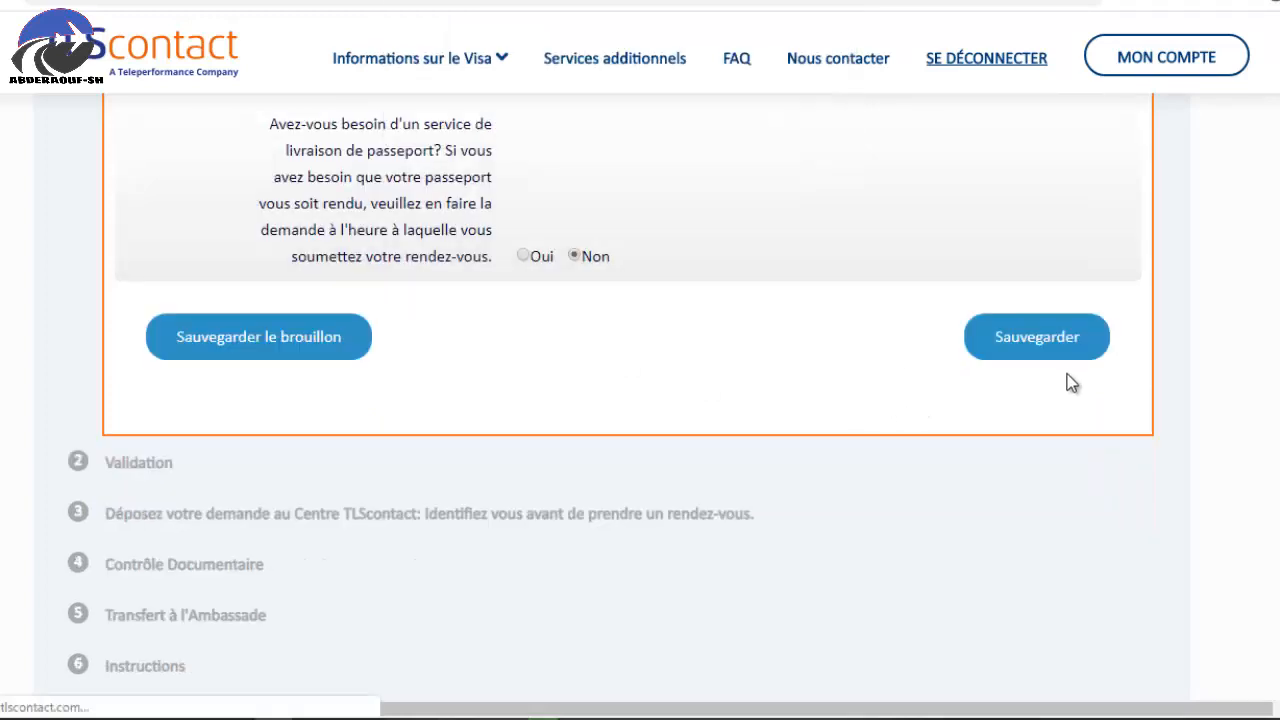
{"action": "scroll", "coordinate": [1073, 374], "scroll_direction": "down", "scroll_amount": 11}
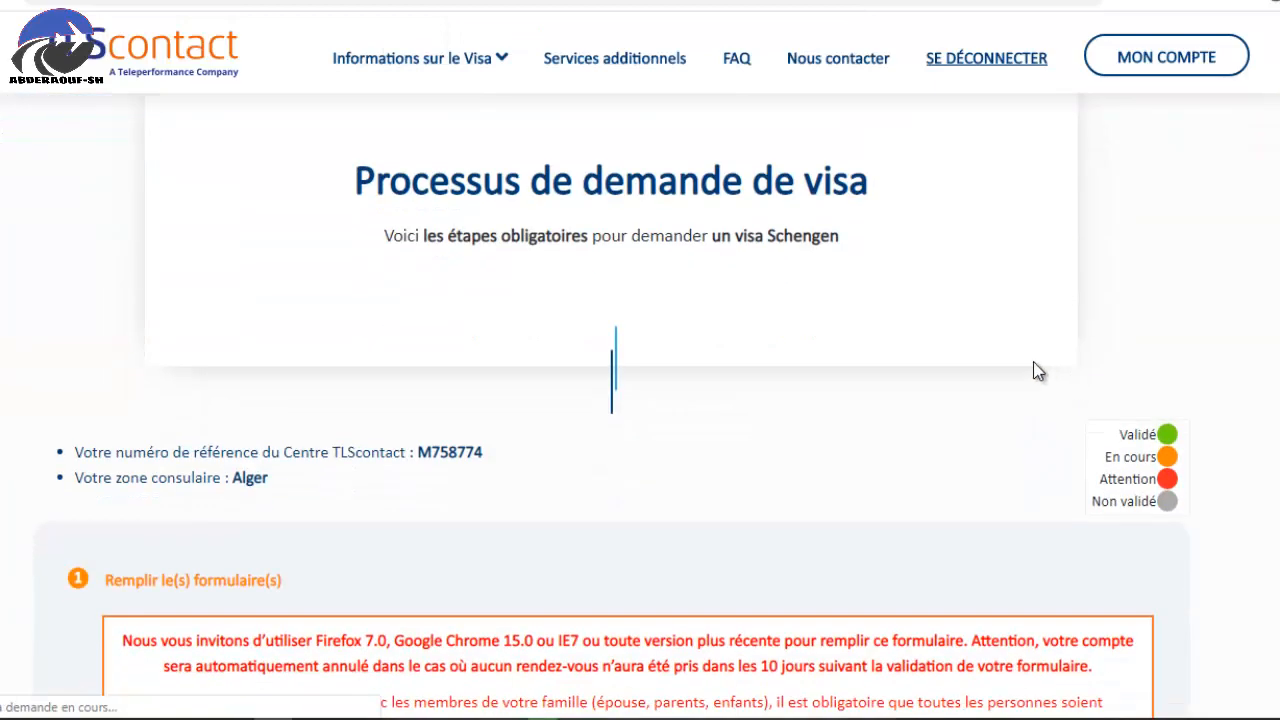
{"action": "scroll", "coordinate": [1013, 370], "scroll_direction": "down", "scroll_amount": 3}
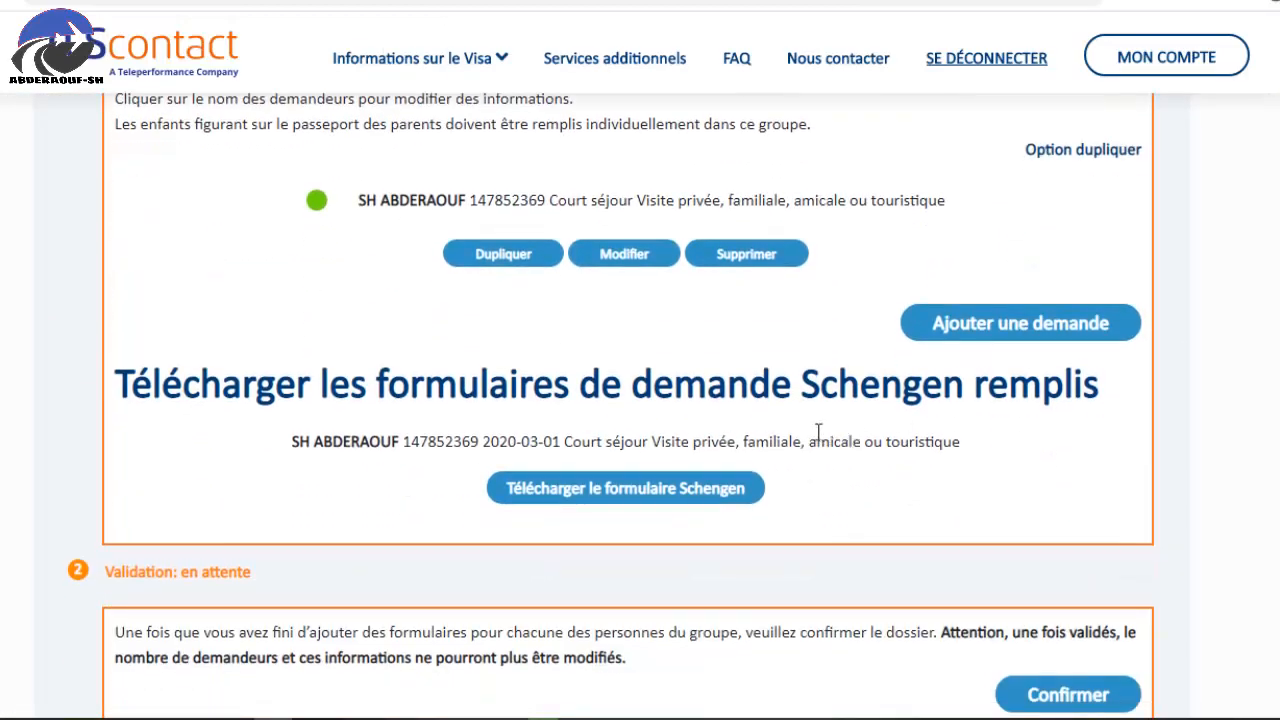
{"action": "left_click", "coordinate": [638, 494]}
{"action": "scroll", "coordinate": [737, 494], "scroll_direction": "down", "scroll_amount": 2}
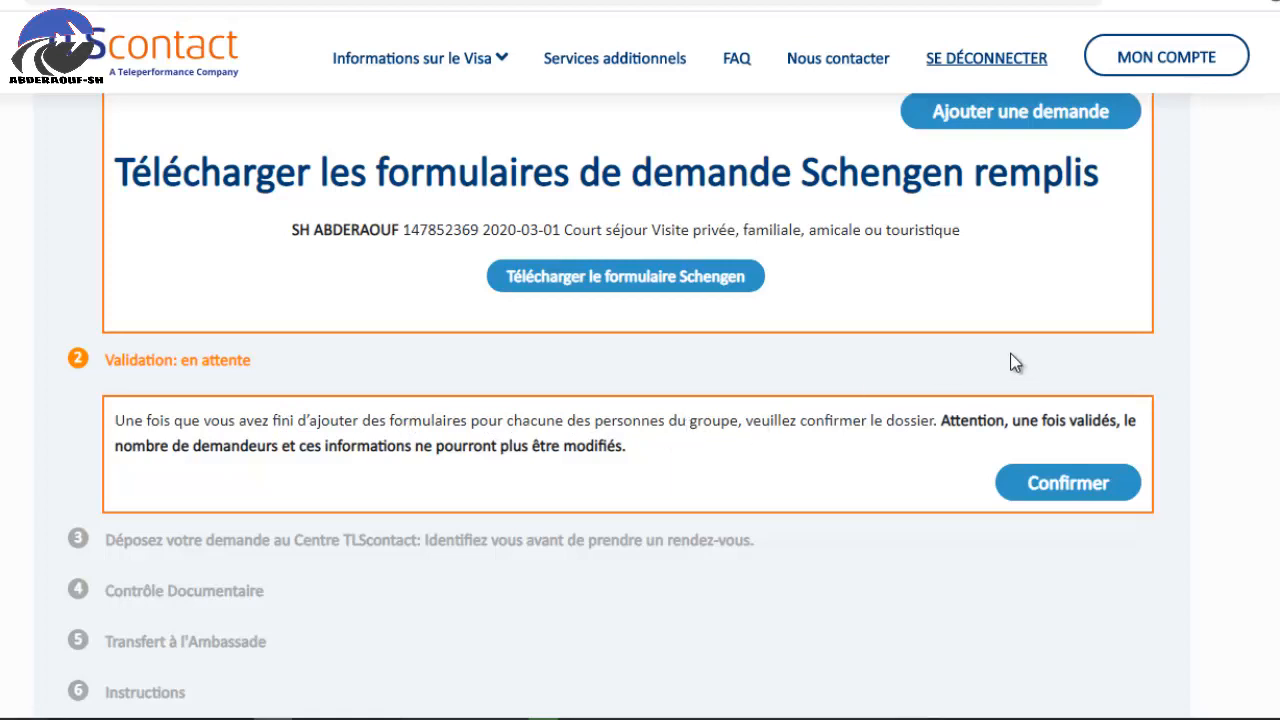
{"action": "scroll", "coordinate": [778, 367], "scroll_direction": "up", "scroll_amount": 2}
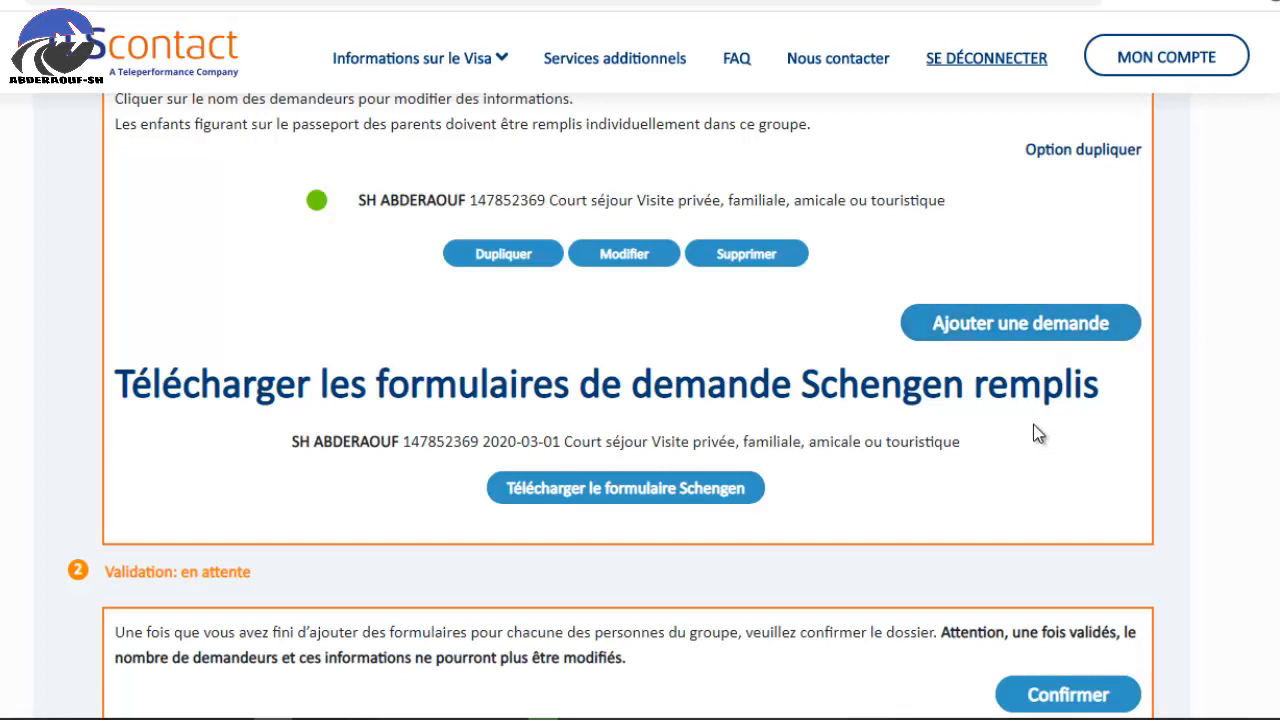
{"action": "scroll", "coordinate": [835, 630], "scroll_direction": "down", "scroll_amount": 2}
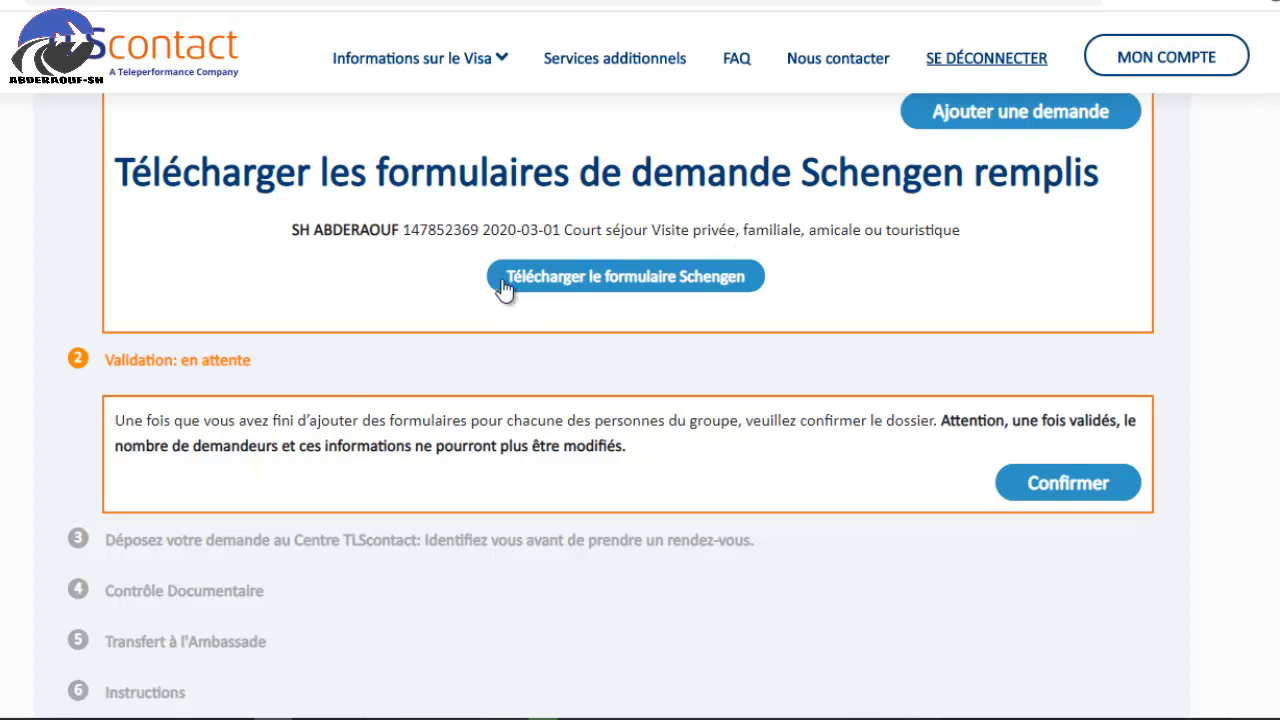
Confirm the application file under Validation and accept the all-travellers-entered warning.
{"action": "left_click", "coordinate": [1077, 486]}
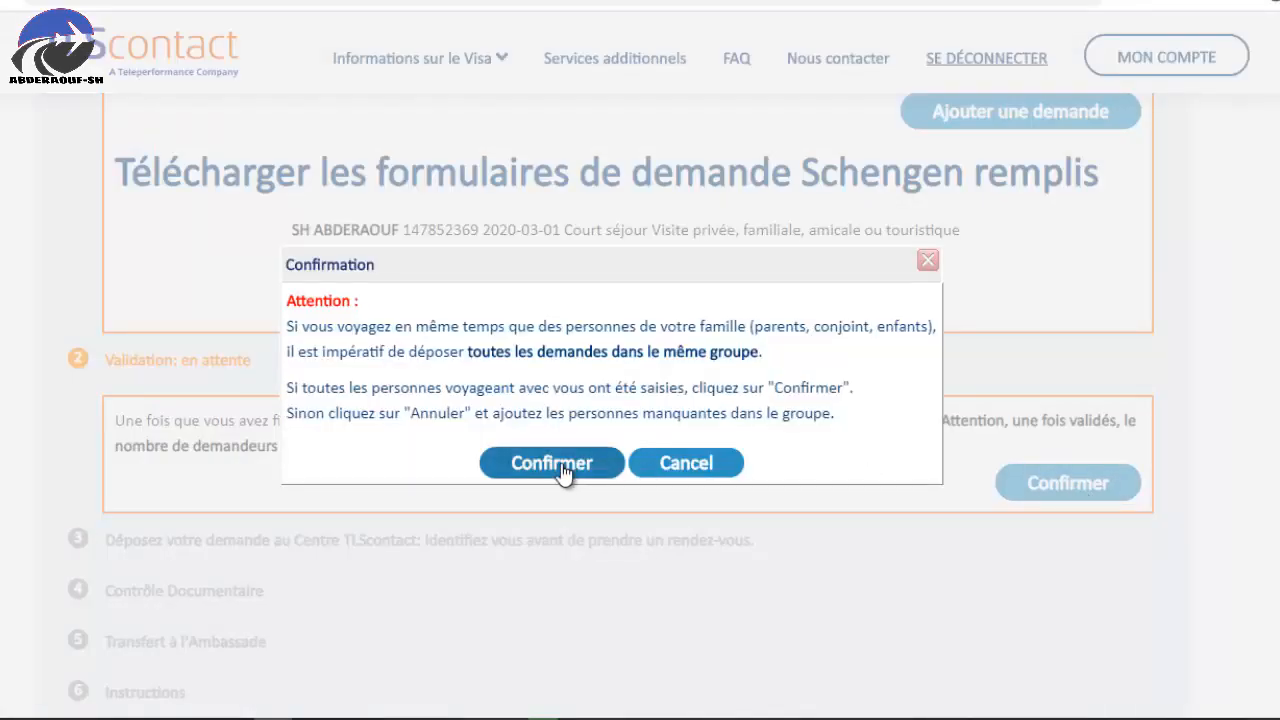
{"action": "left_click", "coordinate": [561, 467]}
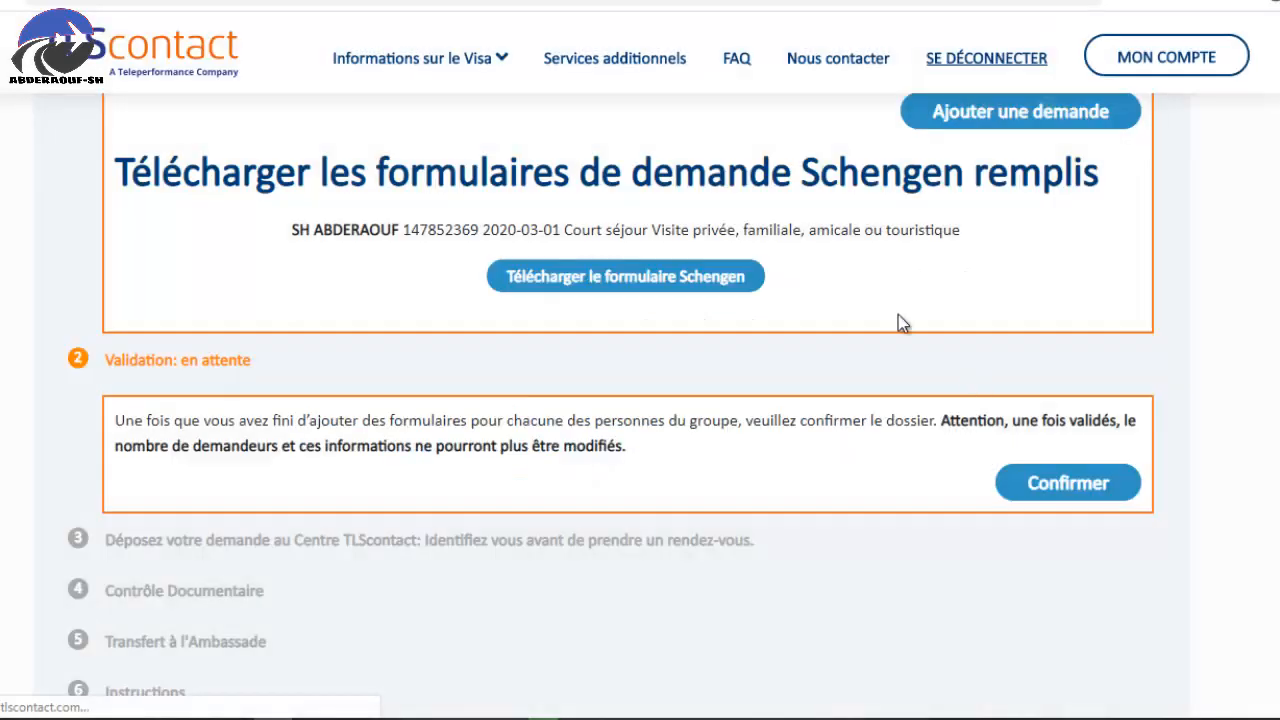
{"action": "scroll", "coordinate": [823, 347], "scroll_direction": "down", "scroll_amount": 10}
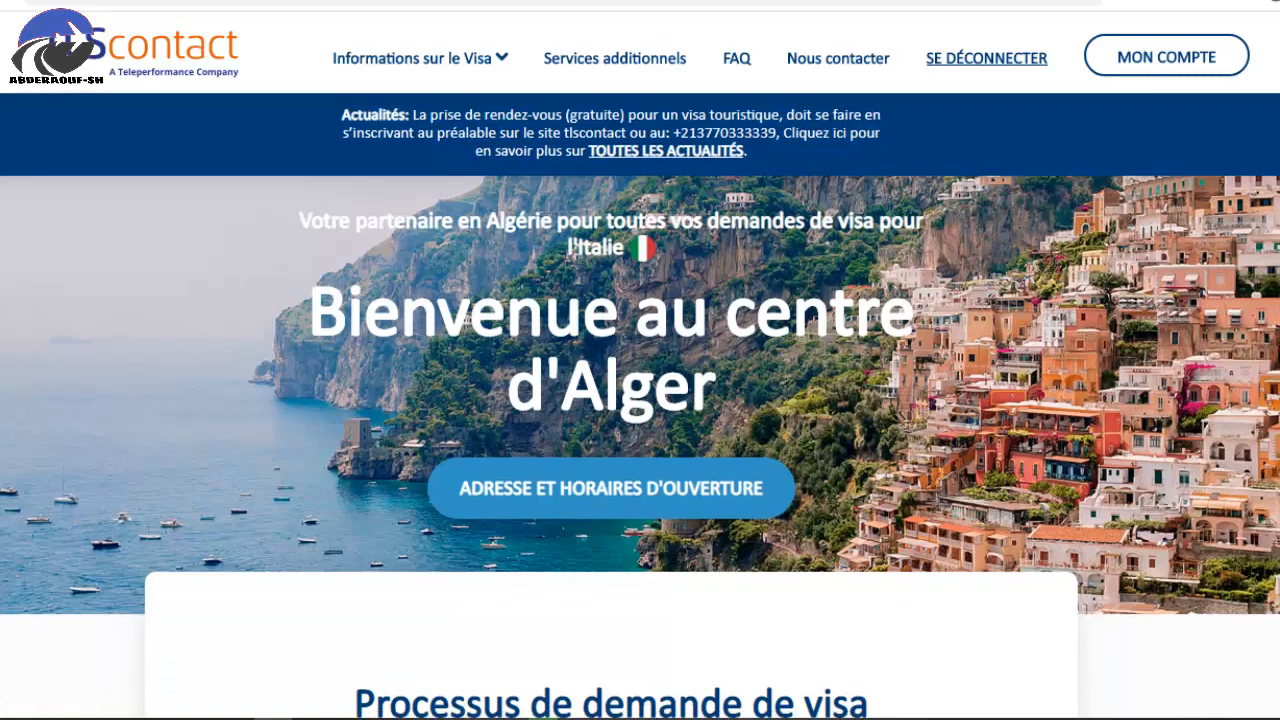
Browse the February 2020 time-slot grid for available days from 08:00 to 14:30.
{"action": "scroll", "coordinate": [825, 357], "scroll_direction": "down", "scroll_amount": 3}
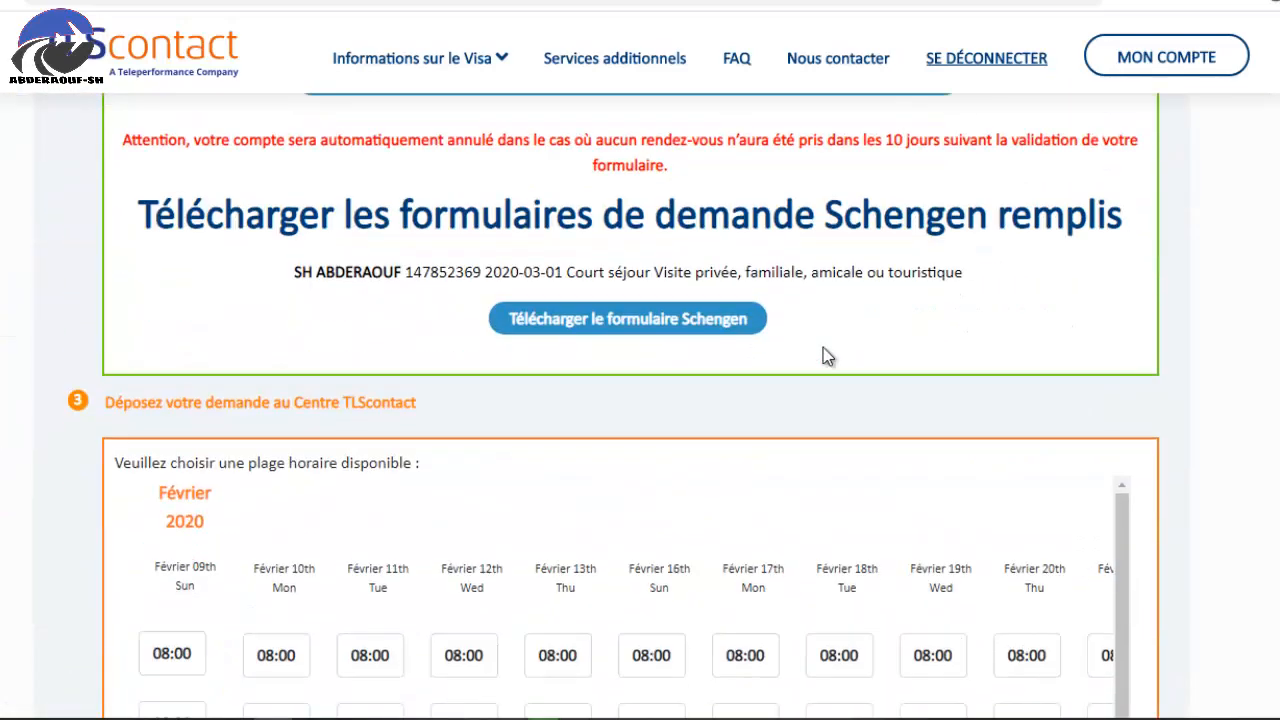
{"action": "scroll", "coordinate": [943, 331], "scroll_direction": "down", "scroll_amount": 4}
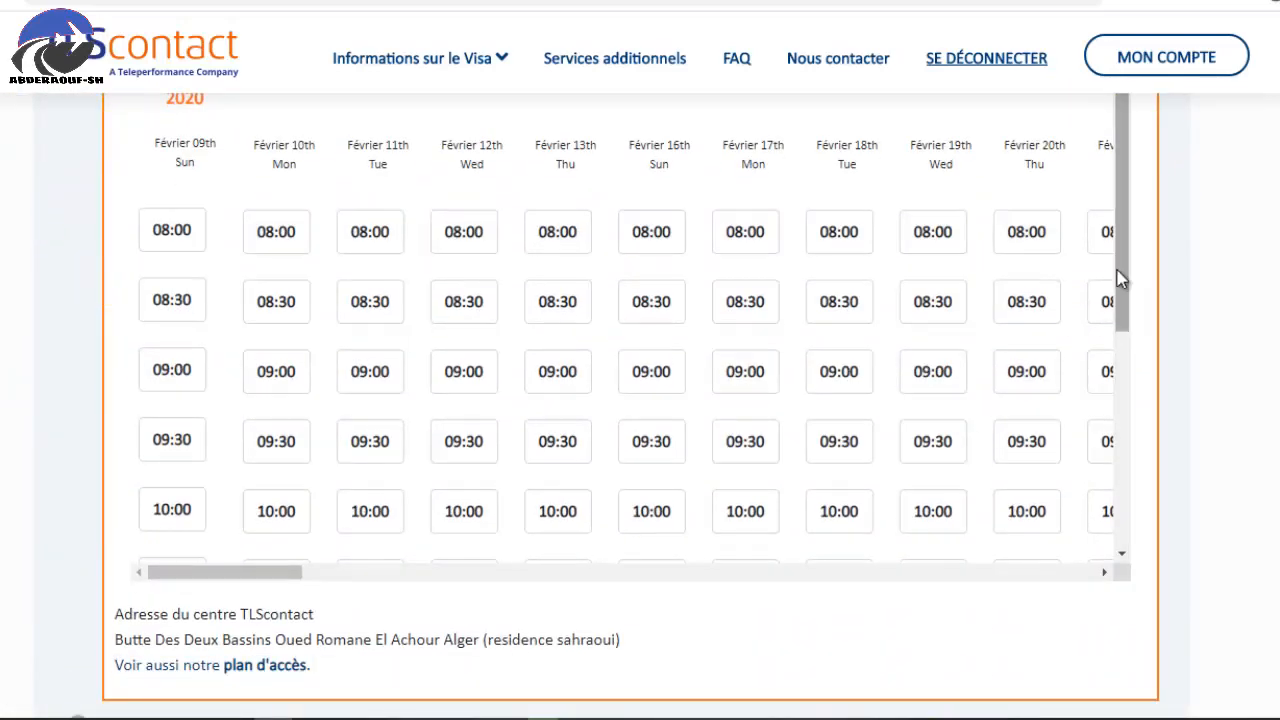
{"action": "left_click_drag", "start_coordinate": [1128, 327], "coordinate": [1117, 538]}
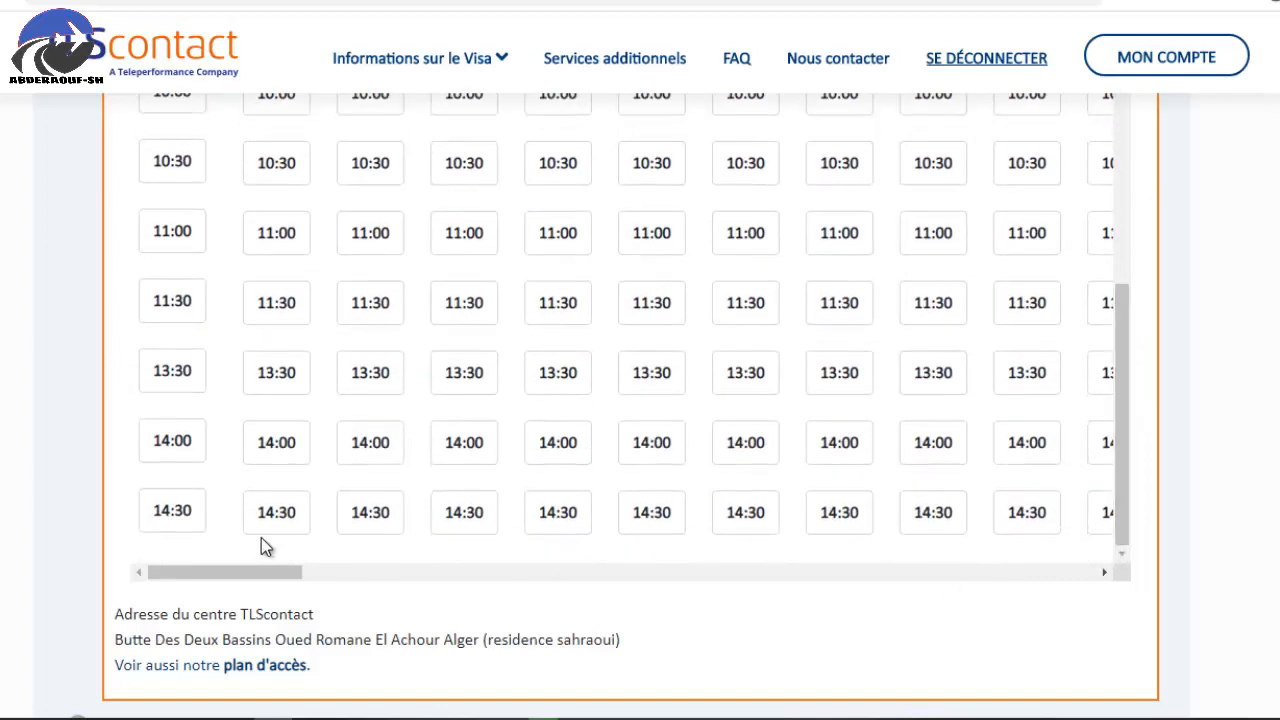
{"action": "left_click_drag", "start_coordinate": [261, 573], "coordinate": [155, 597]}
{"action": "scroll", "coordinate": [309, 423], "scroll_direction": "up", "scroll_amount": 5}
{"action": "scroll", "coordinate": [355, 285], "scroll_direction": "down", "scroll_amount": 5}
{"action": "scroll", "coordinate": [347, 292], "scroll_direction": "up", "scroll_amount": 5}
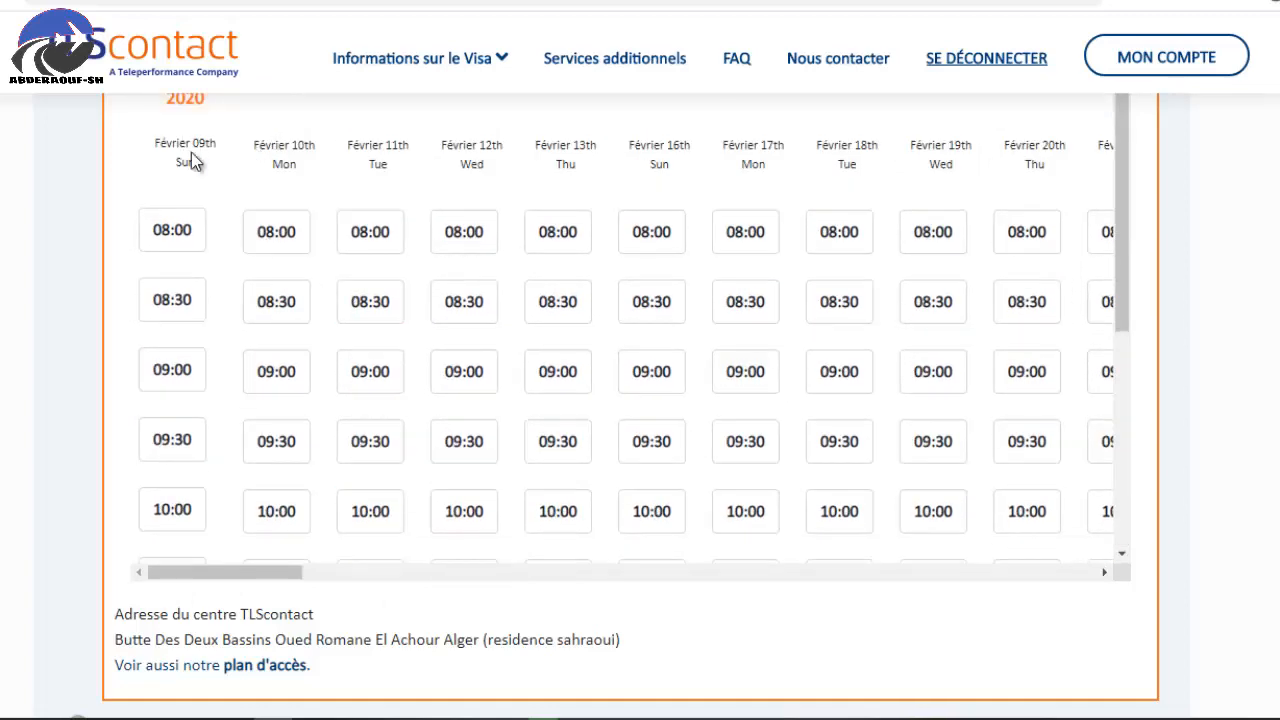
{"action": "scroll", "coordinate": [323, 334], "scroll_direction": "up", "scroll_amount": 2}
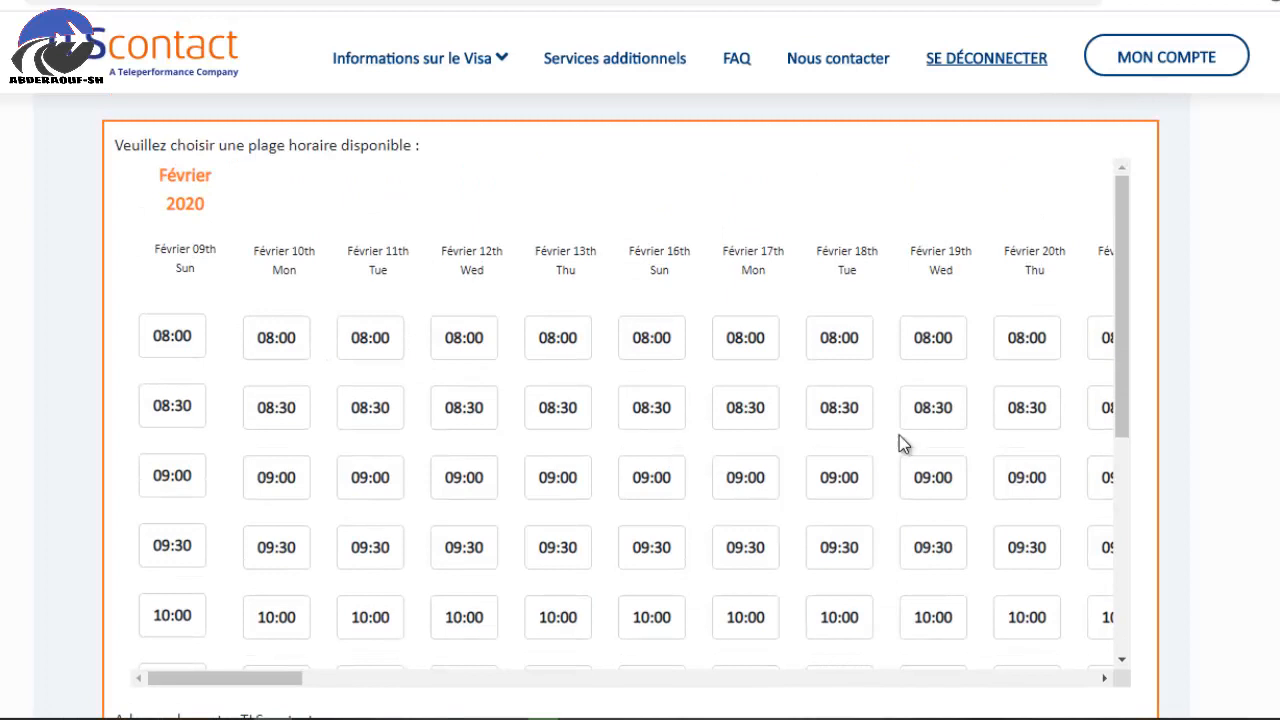
{"action": "scroll", "coordinate": [1025, 440], "scroll_direction": "down", "scroll_amount": 3}
{"action": "scroll", "coordinate": [762, 580], "scroll_direction": "down", "scroll_amount": 3}
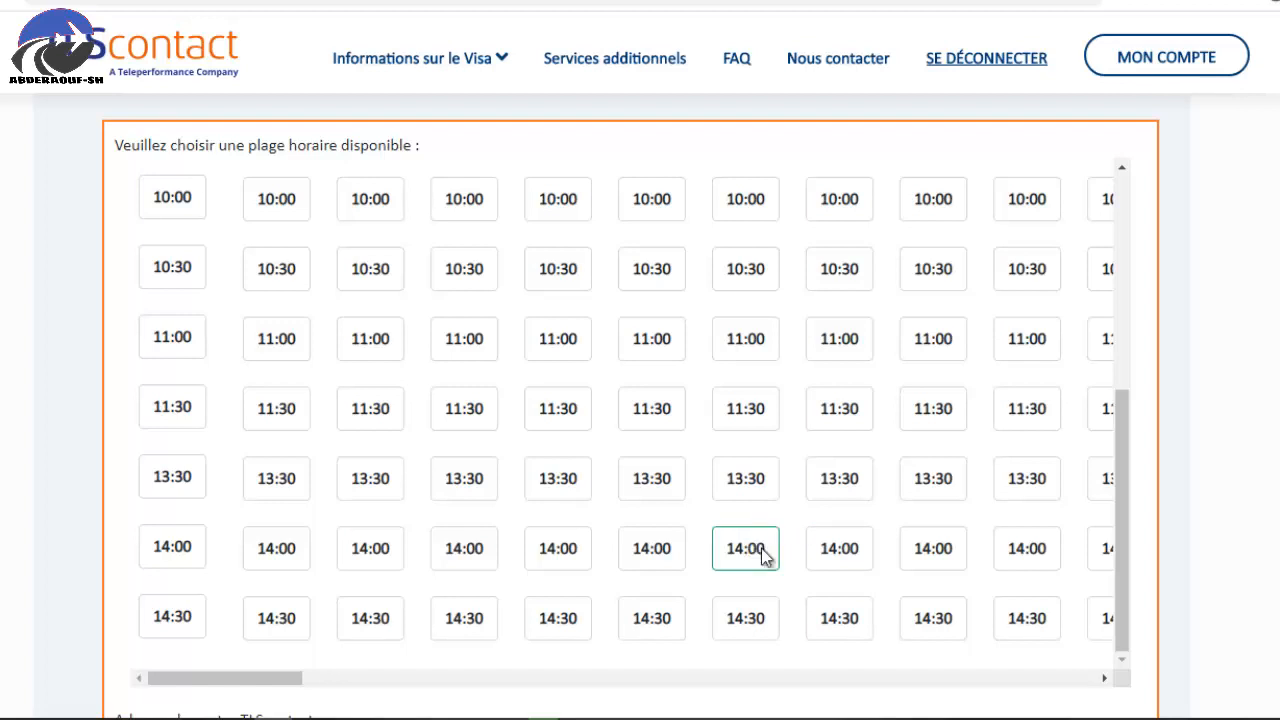
{"action": "scroll", "coordinate": [881, 548], "scroll_direction": "down", "scroll_amount": 6}
{"action": "scroll", "coordinate": [694, 563], "scroll_direction": "up", "scroll_amount": 4}
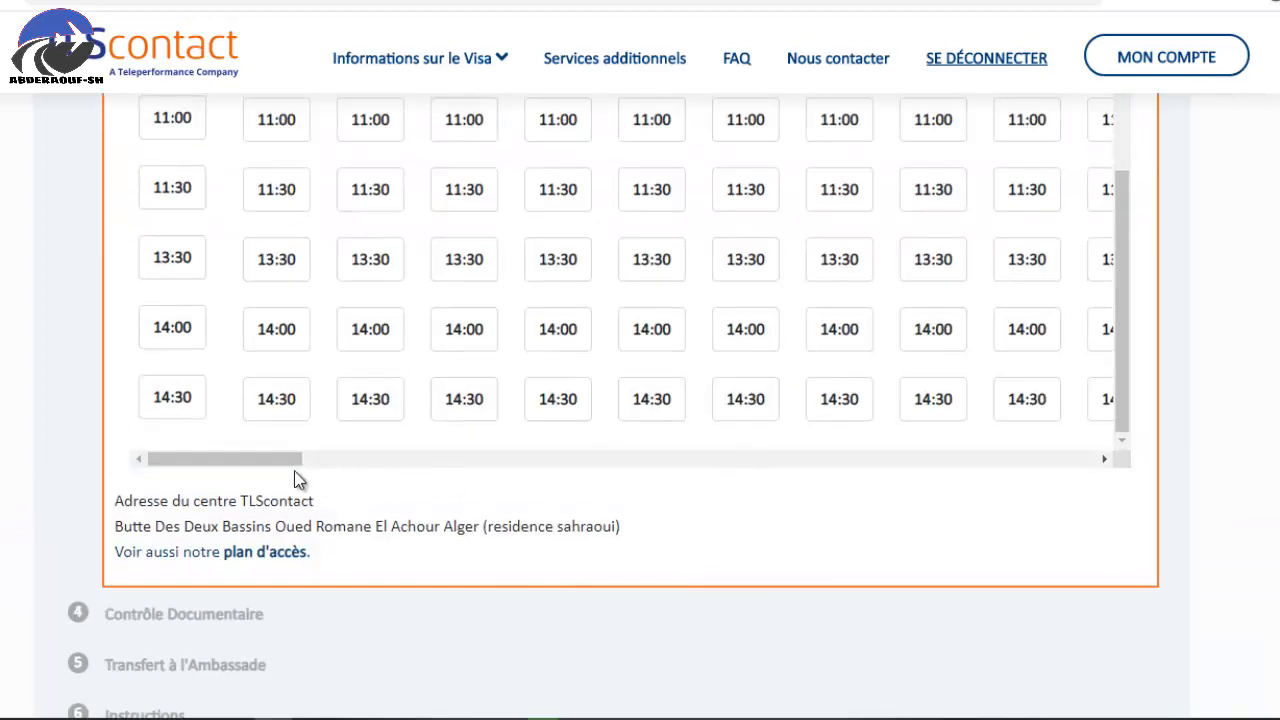
{"action": "left_click_drag", "start_coordinate": [276, 462], "coordinate": [1108, 443]}
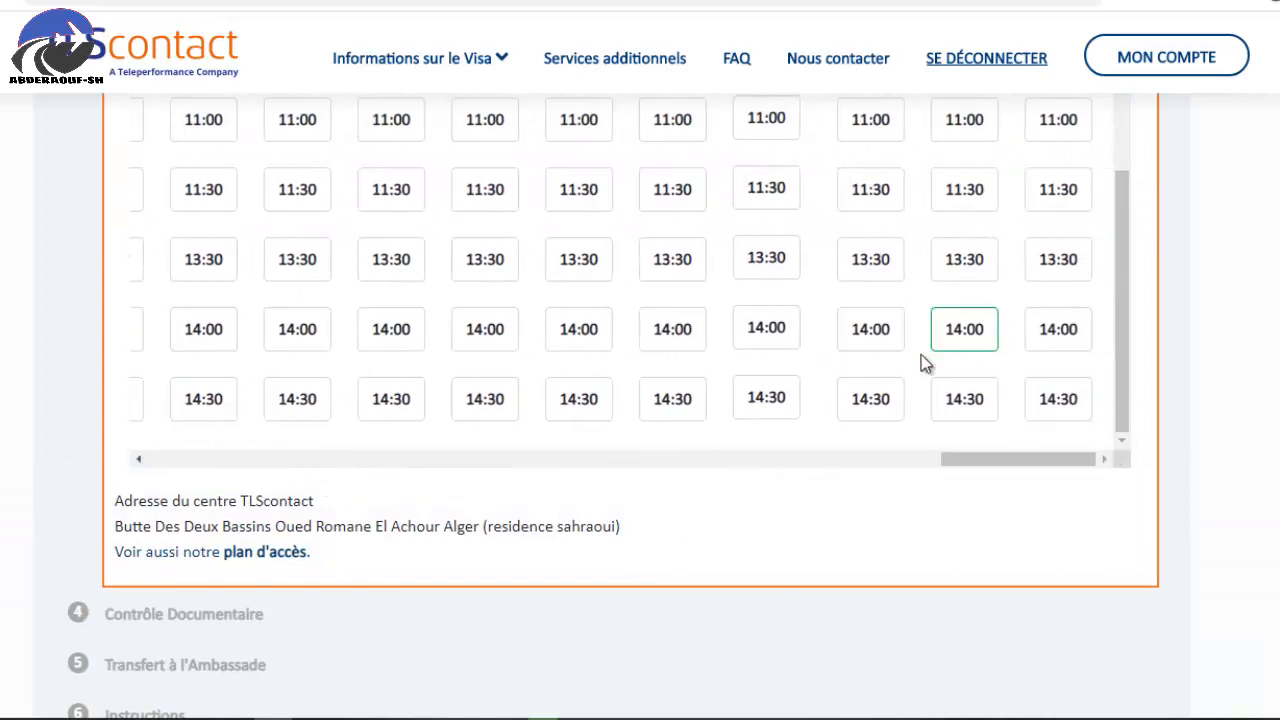
{"action": "scroll", "coordinate": [925, 365], "scroll_direction": "up", "scroll_amount": 3}
{"action": "left_click_drag", "start_coordinate": [960, 466], "coordinate": [27, 432]}
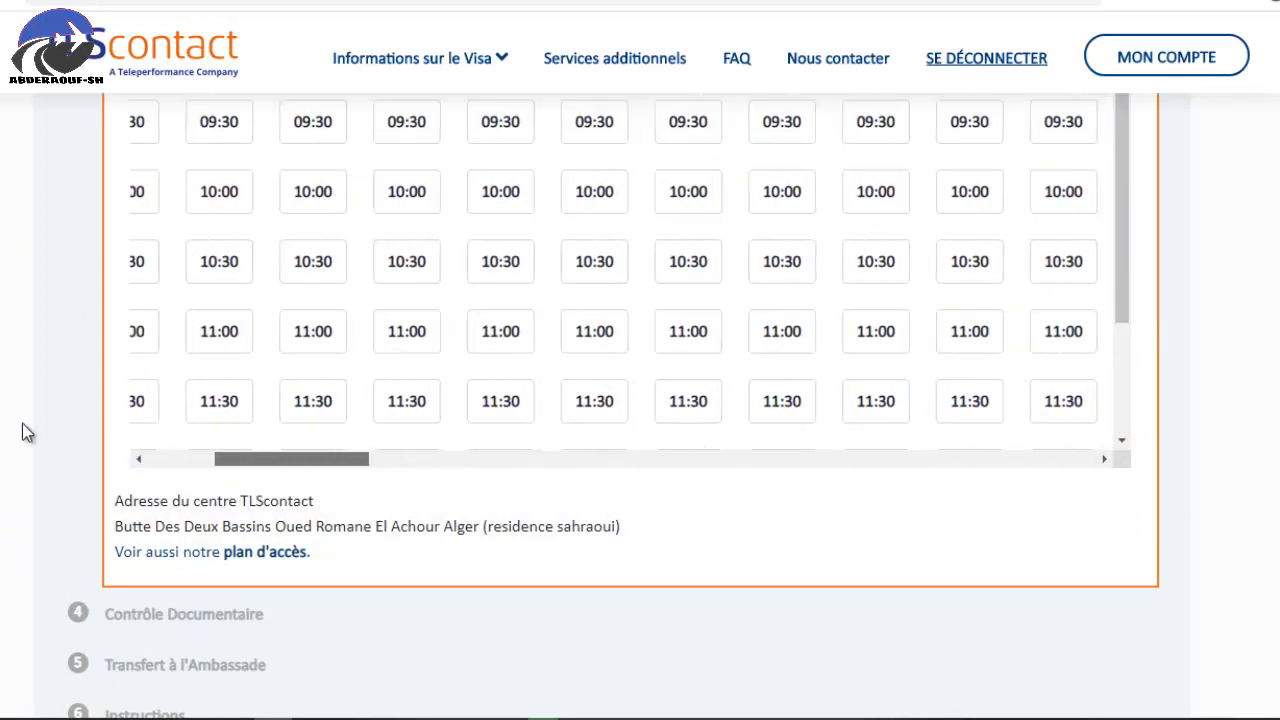
{"action": "scroll", "coordinate": [952, 354], "scroll_direction": "up", "scroll_amount": 3}
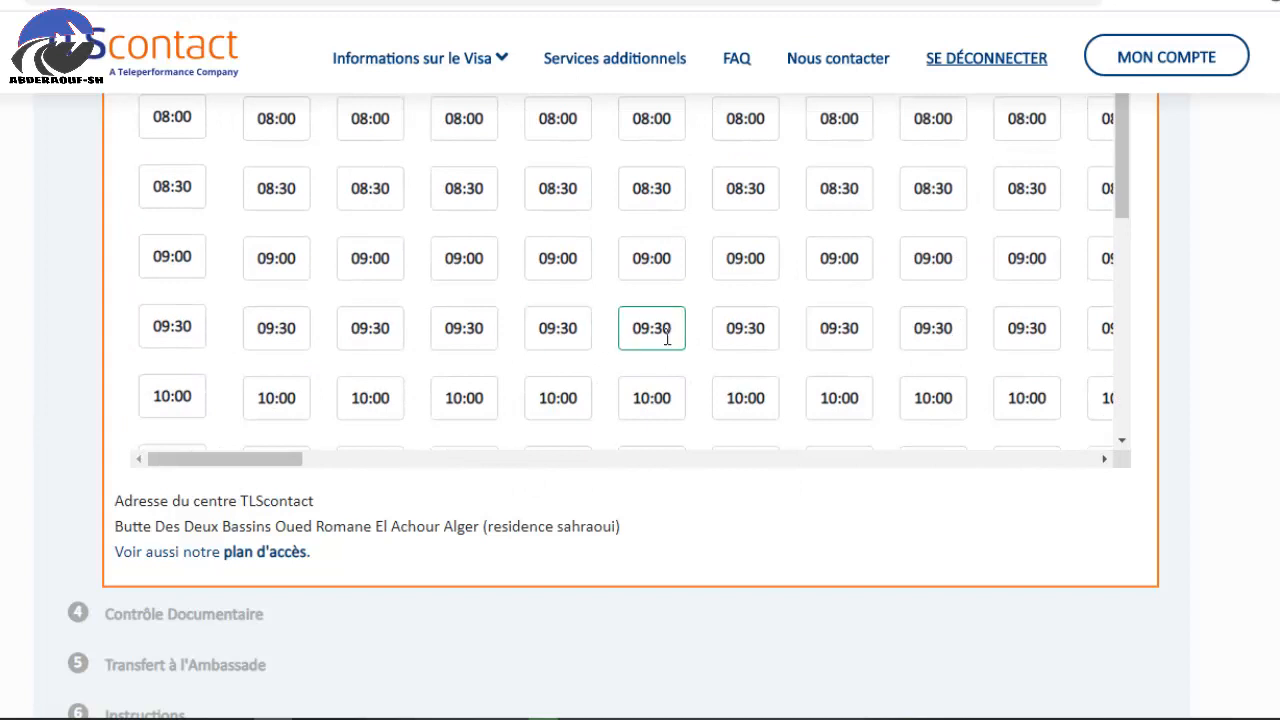
{"action": "scroll", "coordinate": [800, 391], "scroll_direction": "down", "scroll_amount": 5}
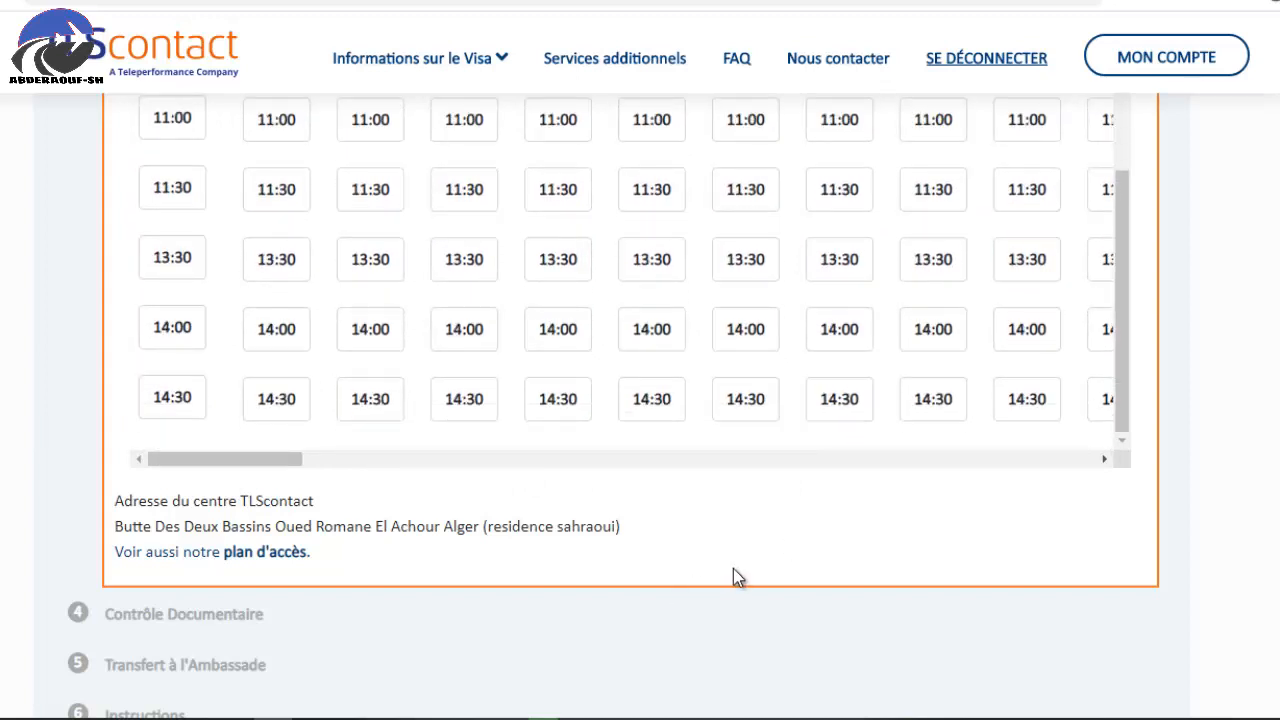
{"action": "scroll", "coordinate": [614, 520], "scroll_direction": "down", "scroll_amount": 3}
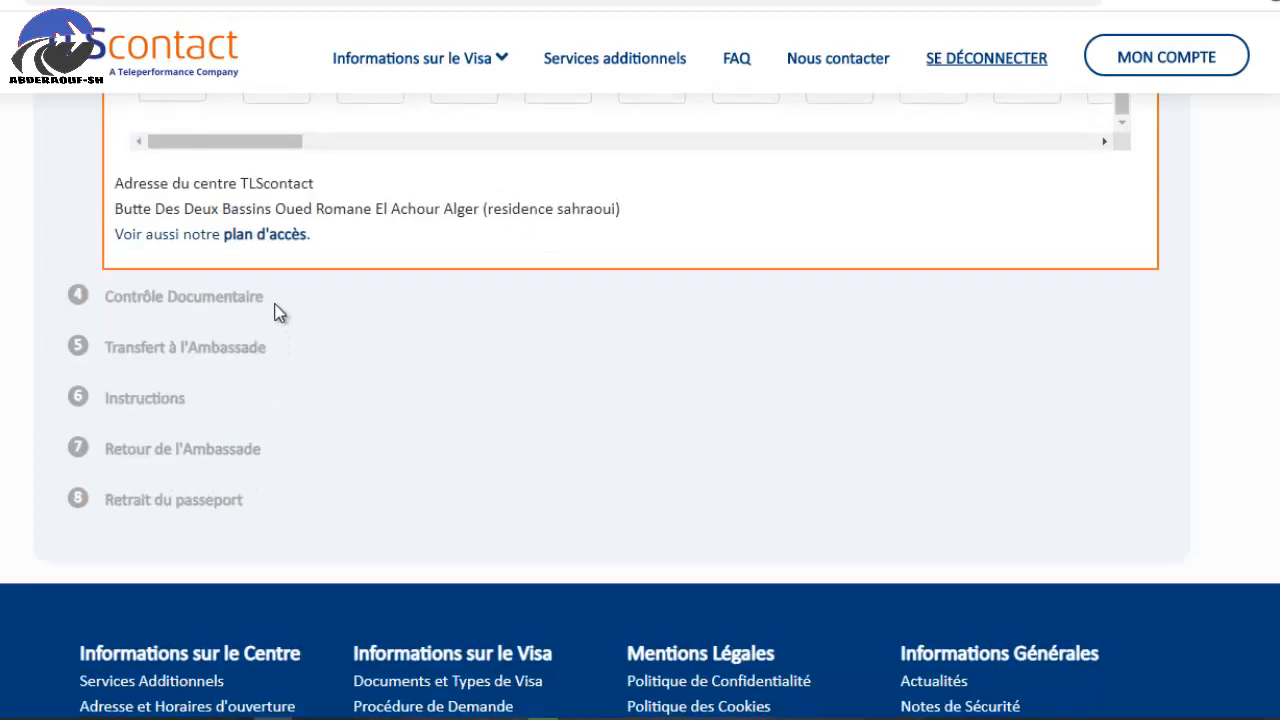
{"action": "scroll", "coordinate": [277, 311], "scroll_direction": "up", "scroll_amount": 3}
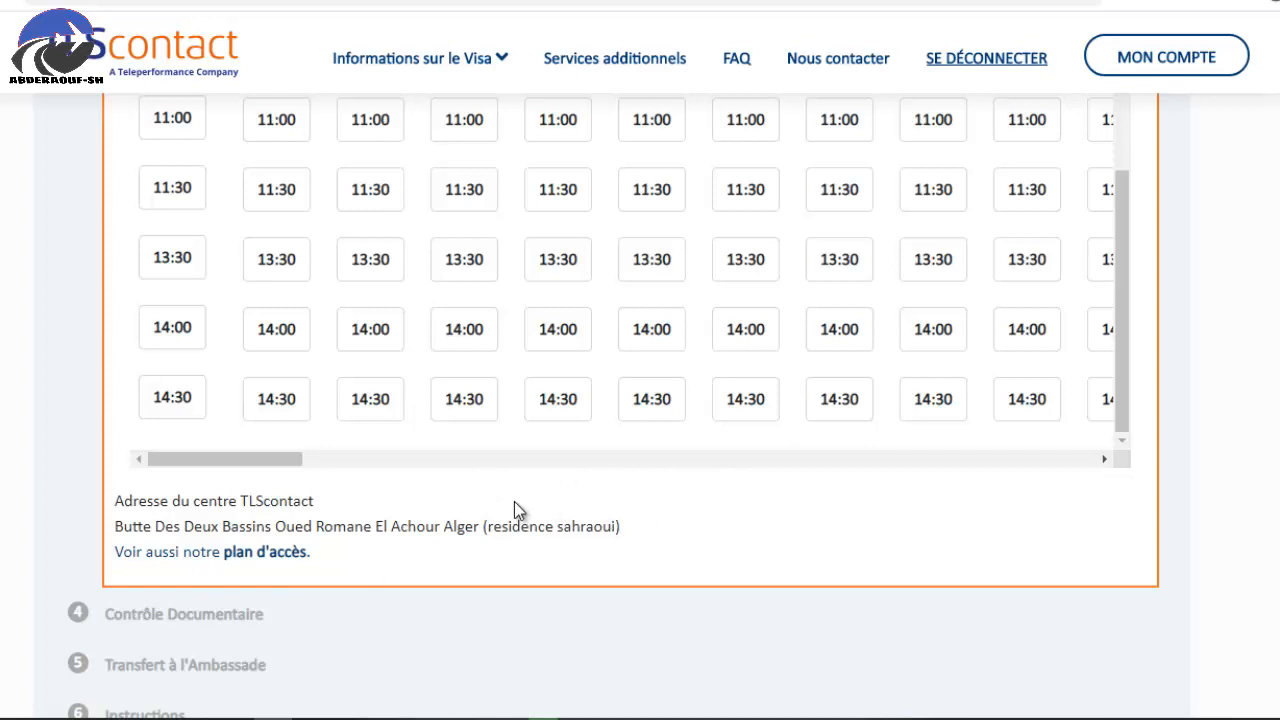
{"action": "scroll", "coordinate": [776, 588], "scroll_direction": "up", "scroll_amount": 4}
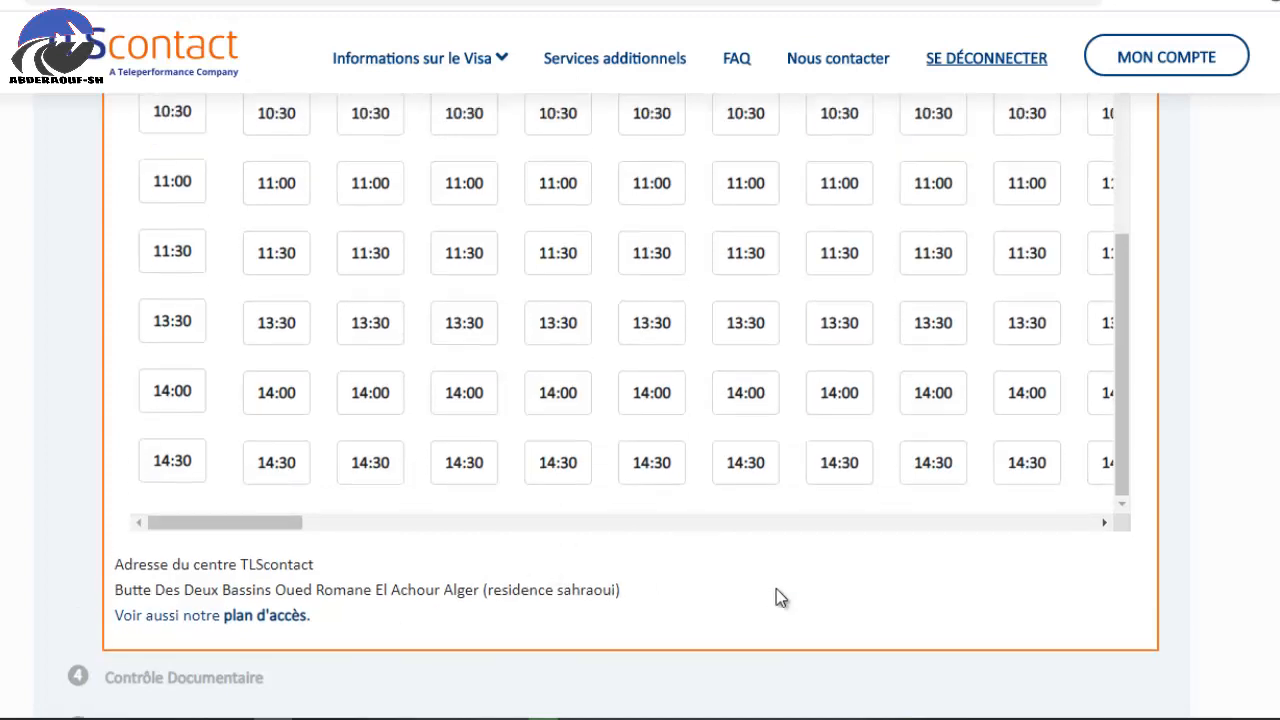
{"action": "scroll", "coordinate": [491, 480], "scroll_direction": "down", "scroll_amount": 4}
{"action": "scroll", "coordinate": [912, 428], "scroll_direction": "up", "scroll_amount": 4}
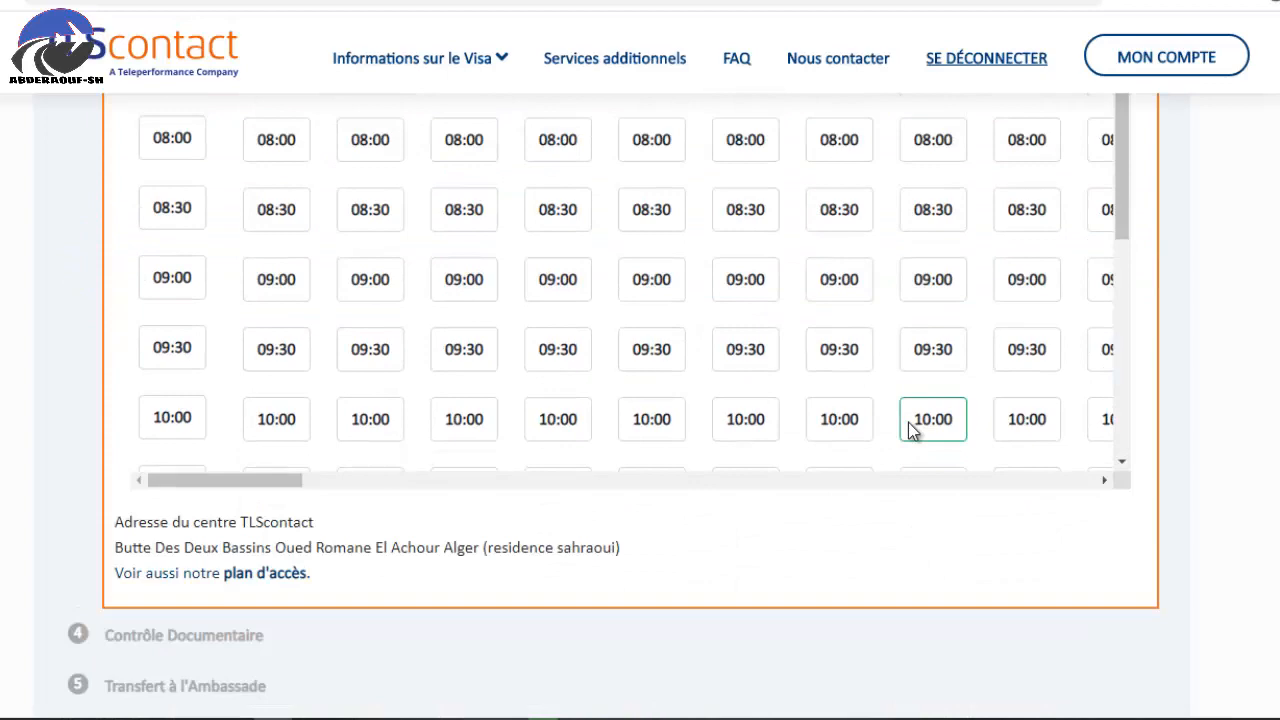